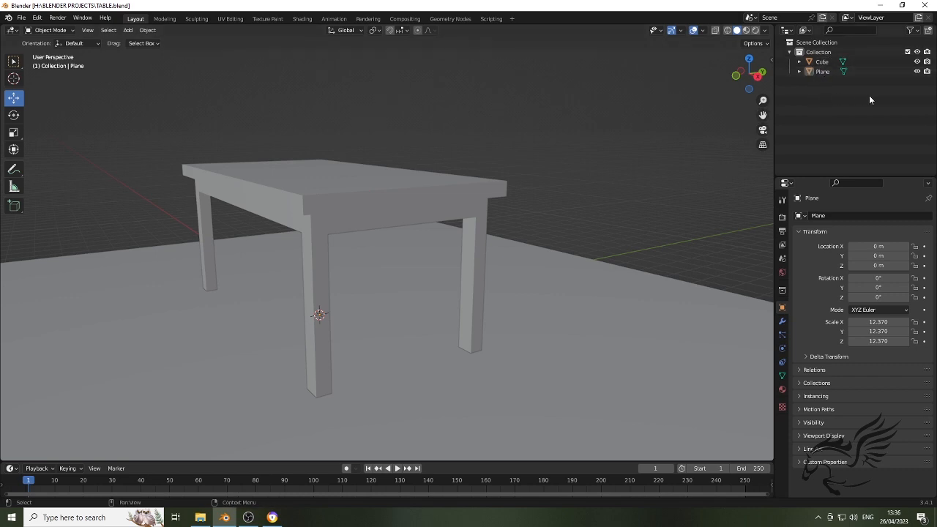
- Rename the Cube object to TABLE and hide it in the viewport
{"action": "double_click", "coordinate": [822, 62]}
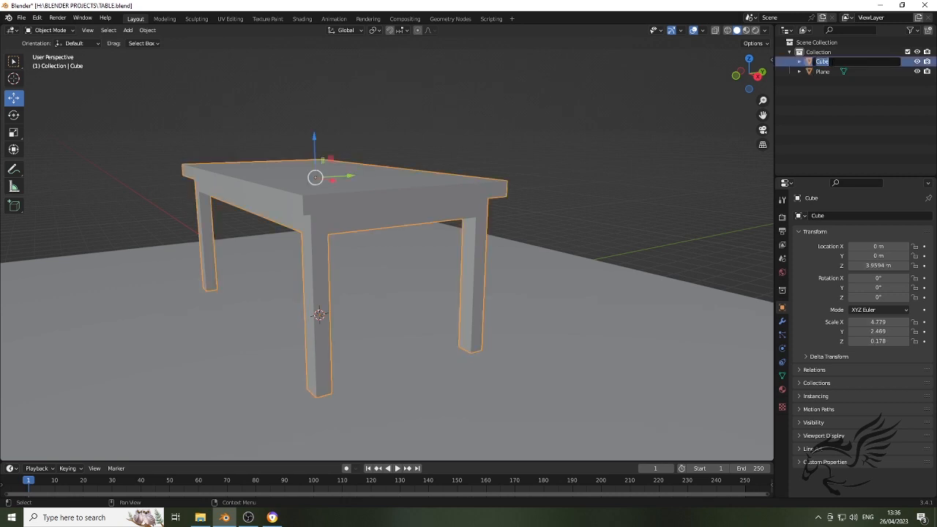
{"action": "type", "text": "TABLE"}
{"action": "key", "text": "Return"}
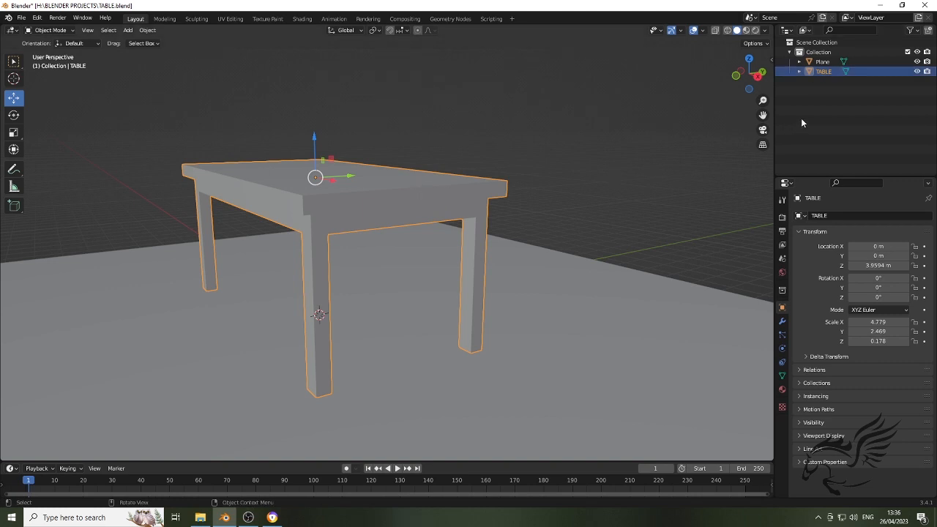
{"action": "left_click", "coordinate": [917, 72]}
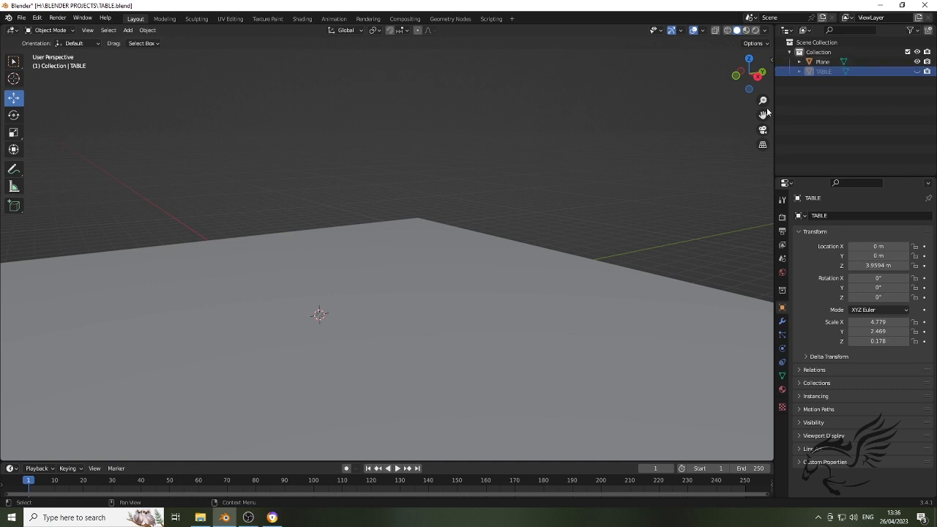
- Rename the Plane object to GROUND and hide it in the viewport
{"action": "left_click", "coordinate": [620, 304]}
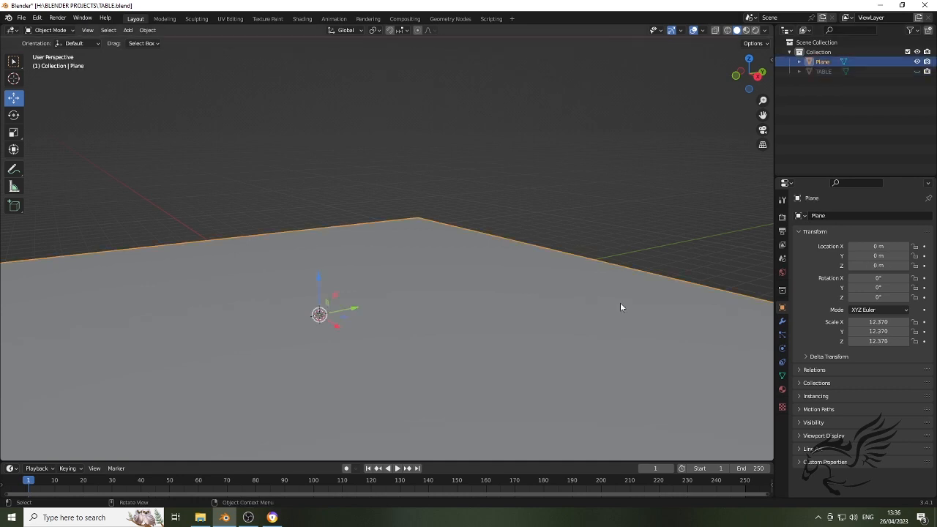
{"action": "double_click", "coordinate": [823, 61]}
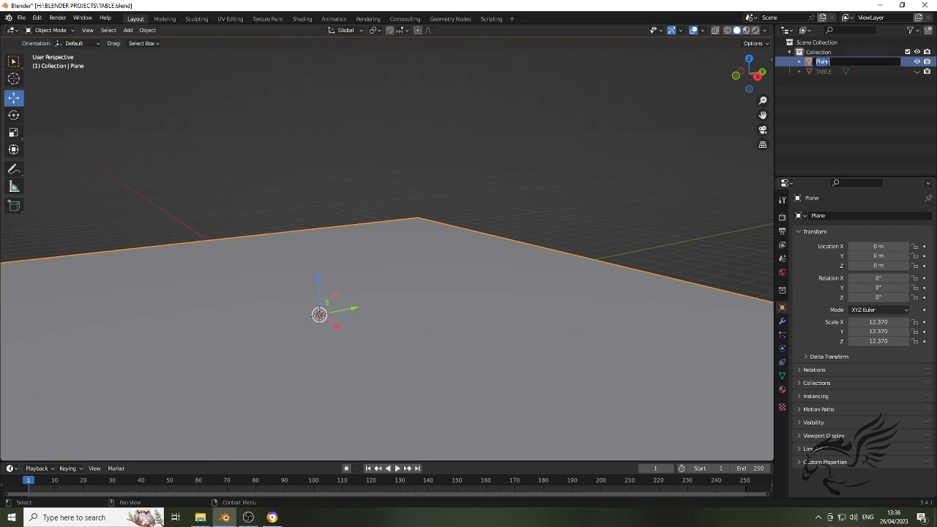
{"action": "type", "text": "GROUND"}
{"action": "key", "text": "Return"}
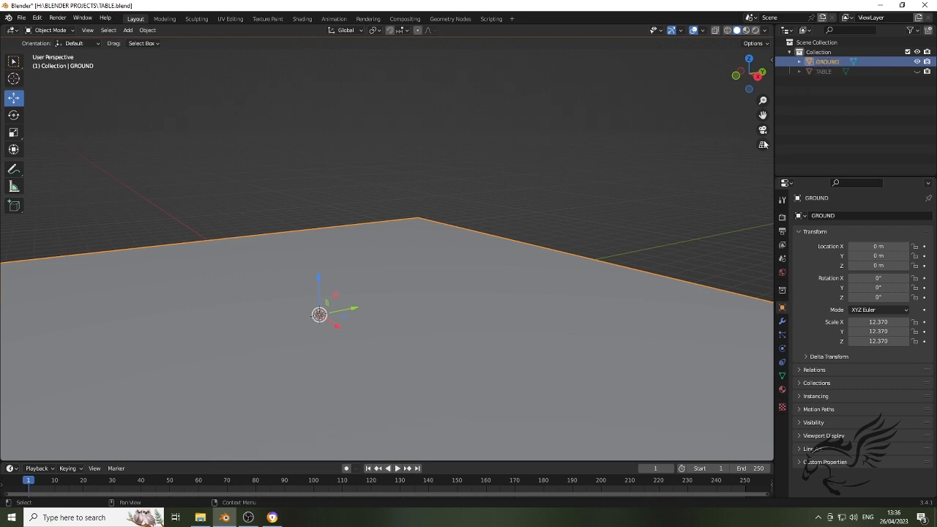
{"action": "left_click", "coordinate": [917, 63]}
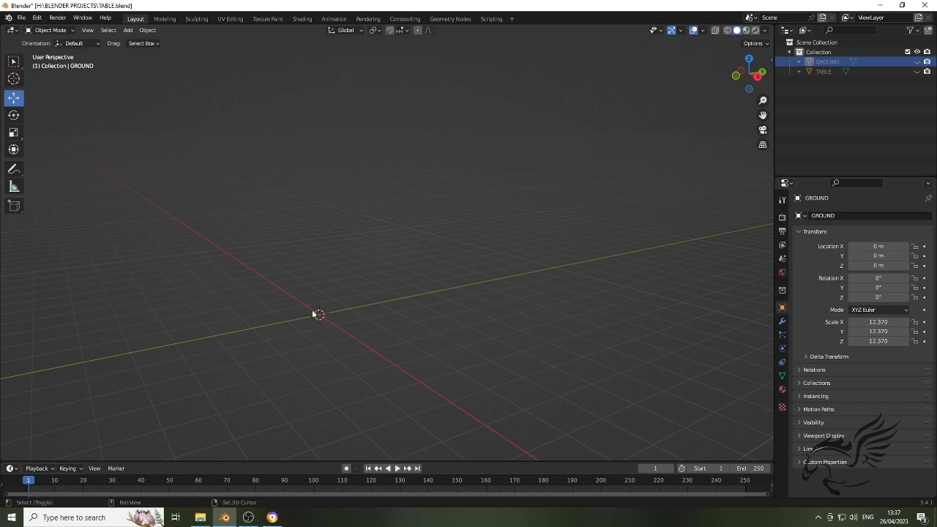
- Add a new cube mesh at the world origin
{"action": "left_click", "coordinate": [130, 31]}
{"action": "mouse_move", "coordinate": [145, 45]}
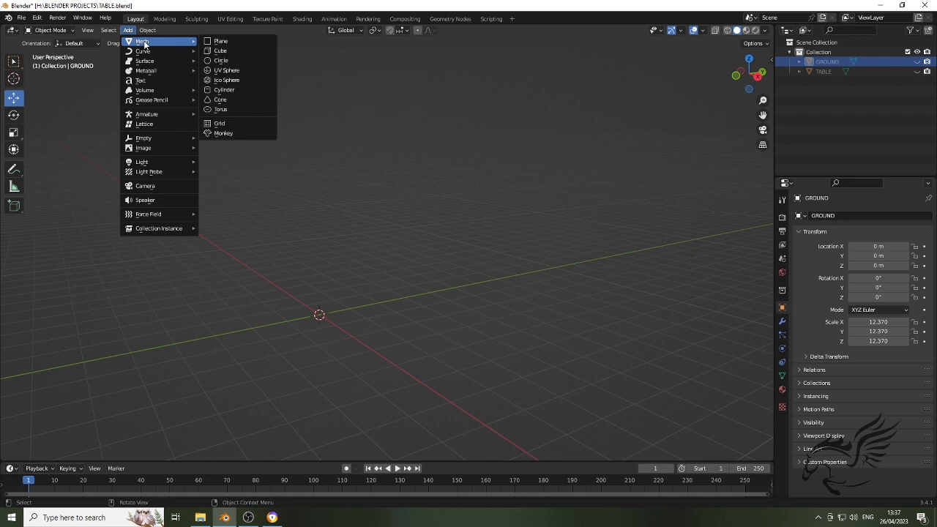
{"action": "left_click", "coordinate": [222, 51]}
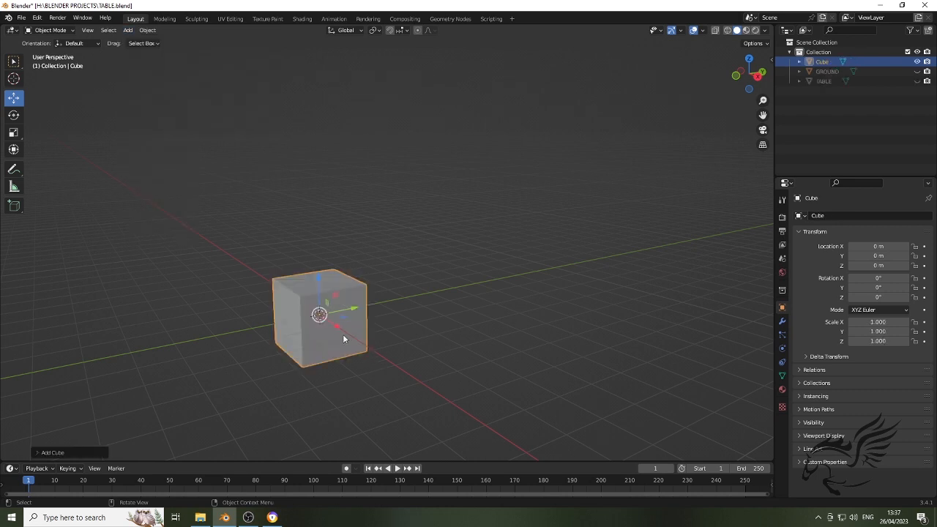
{"action": "scroll", "coordinate": [355, 345], "scroll_direction": "up", "scroll_amount": 2}
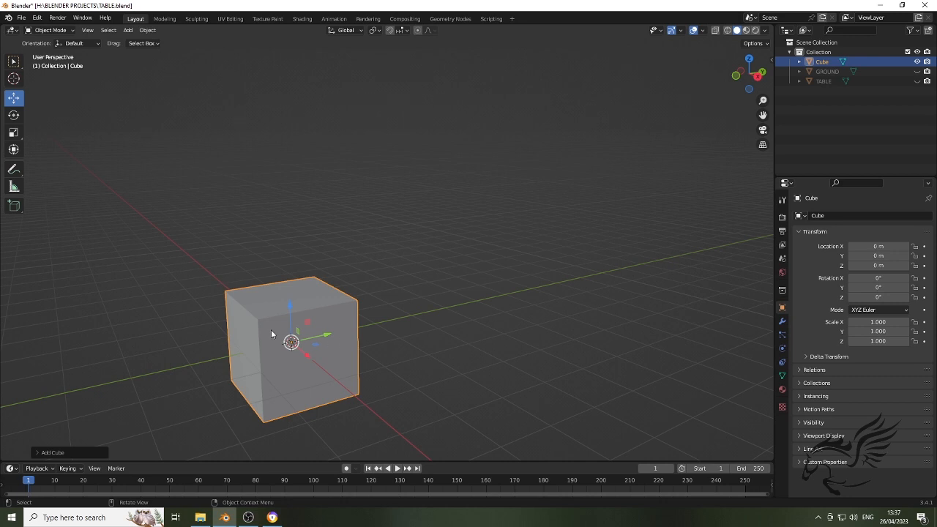
- Raise the new cube along the Z axis to a height of about 3.02 m
{"action": "key", "text": "g"}
{"action": "key", "text": "z"}
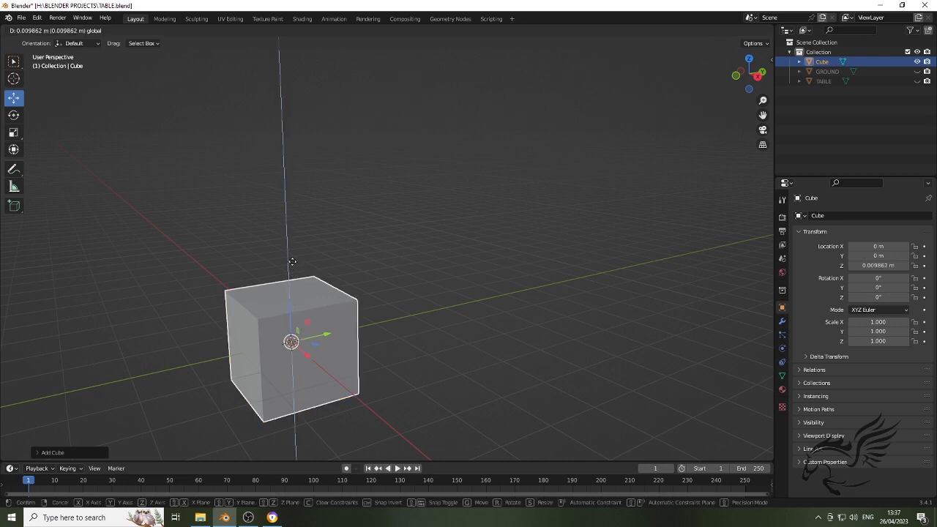
{"action": "left_click", "coordinate": [288, 249]}
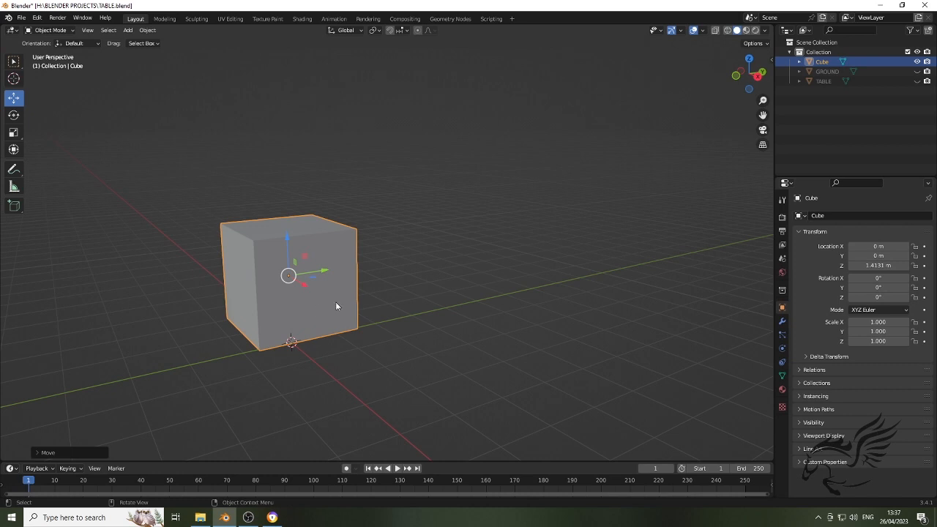
{"action": "middle_click_drag", "start_coordinate": [337, 303], "coordinate": [380, 292]}
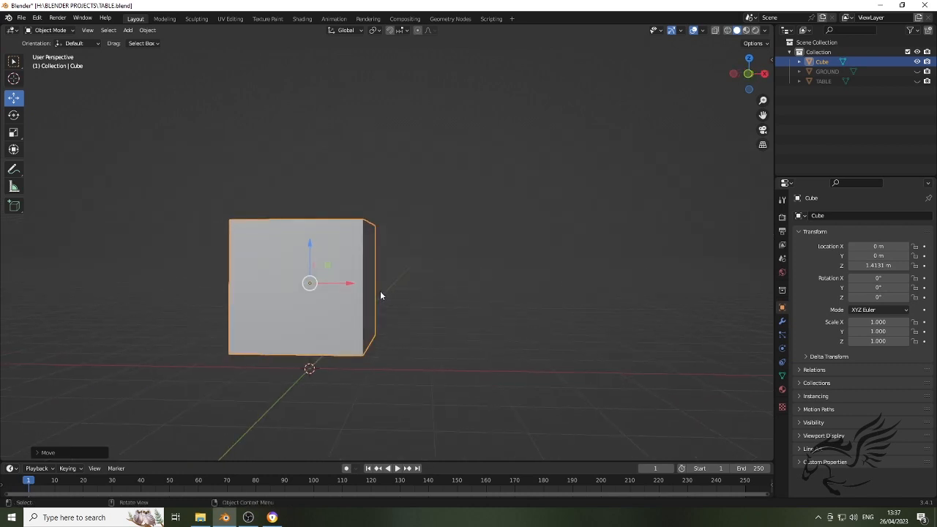
{"action": "key", "text": "KP_1"}
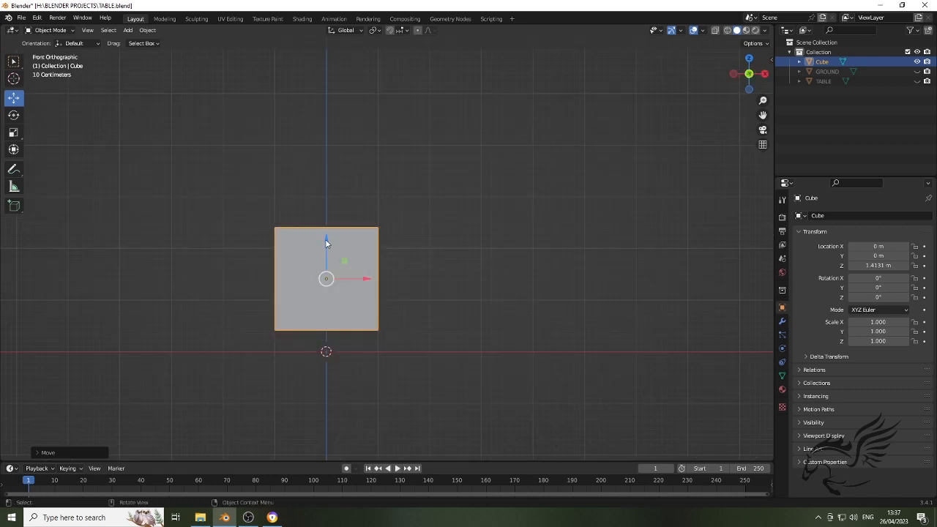
{"action": "left_click_drag", "start_coordinate": [326, 239], "coordinate": [328, 156]}
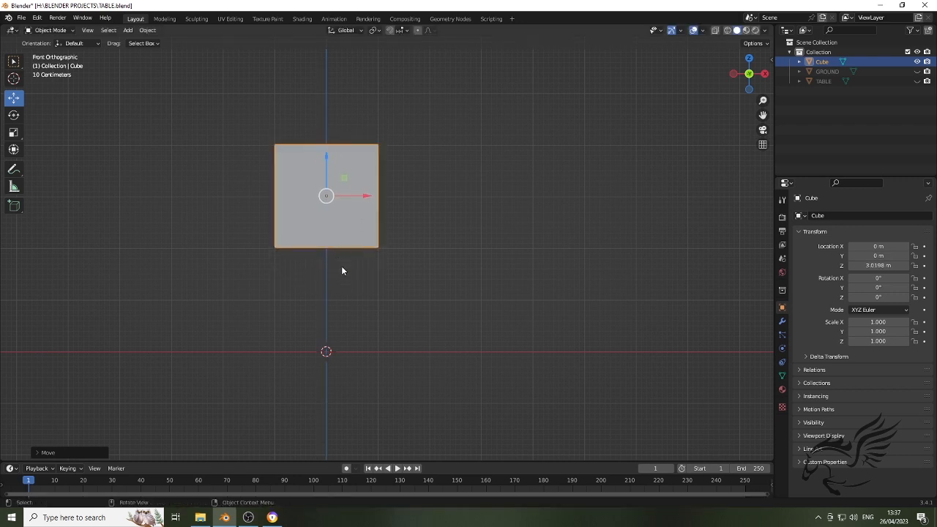
- Scale the cube into a flat slab, about 1.58 in X, 1.55 in Y and 0.24 in Z
{"action": "left_click", "coordinate": [14, 133]}
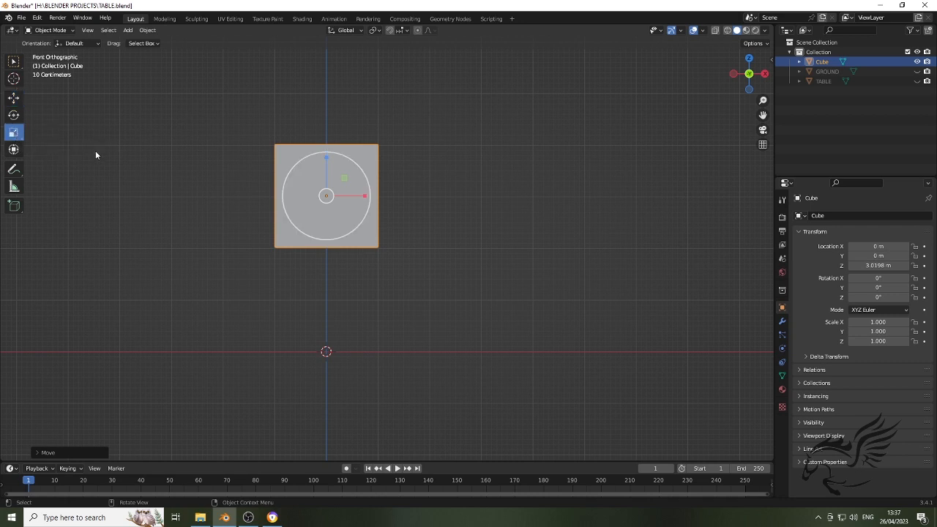
{"action": "left_click_drag", "start_coordinate": [326, 158], "coordinate": [402, 195]}
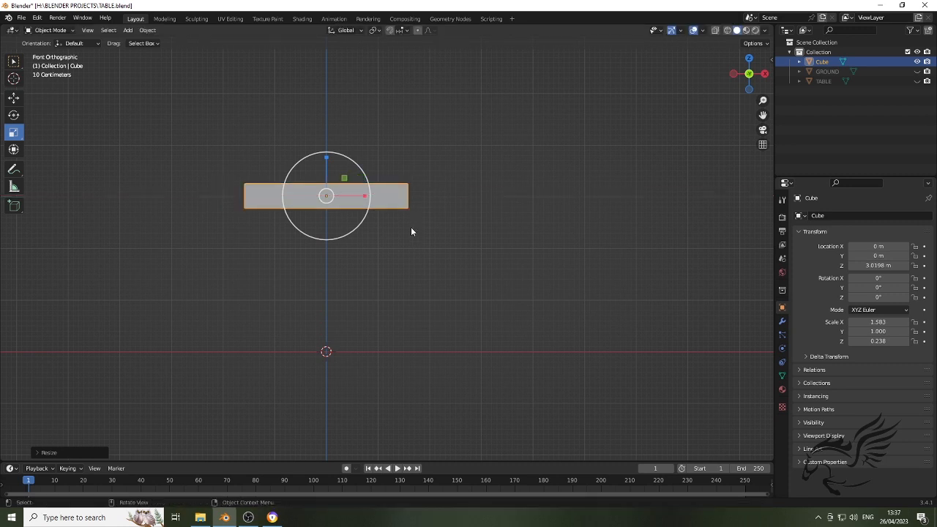
{"action": "middle_click_drag", "start_coordinate": [411, 229], "coordinate": [328, 261]}
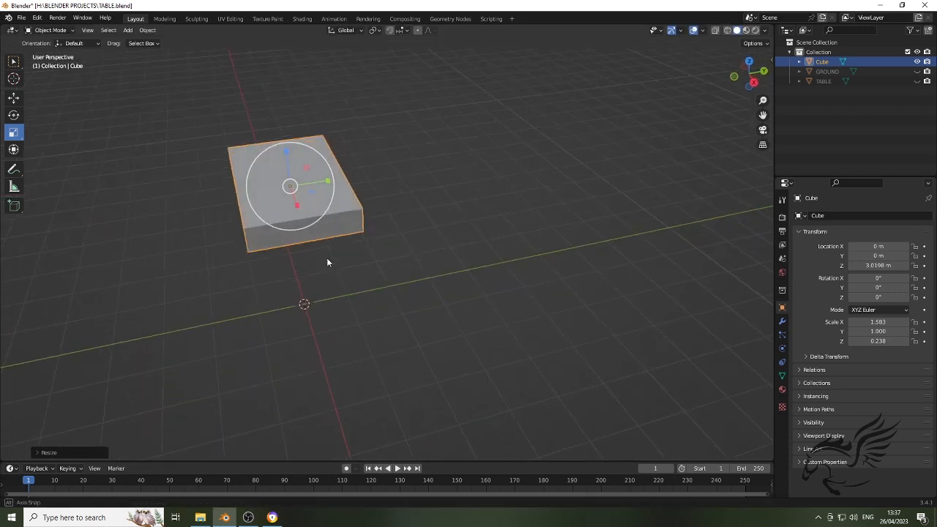
{"action": "left_click_drag", "start_coordinate": [329, 180], "coordinate": [369, 176]}
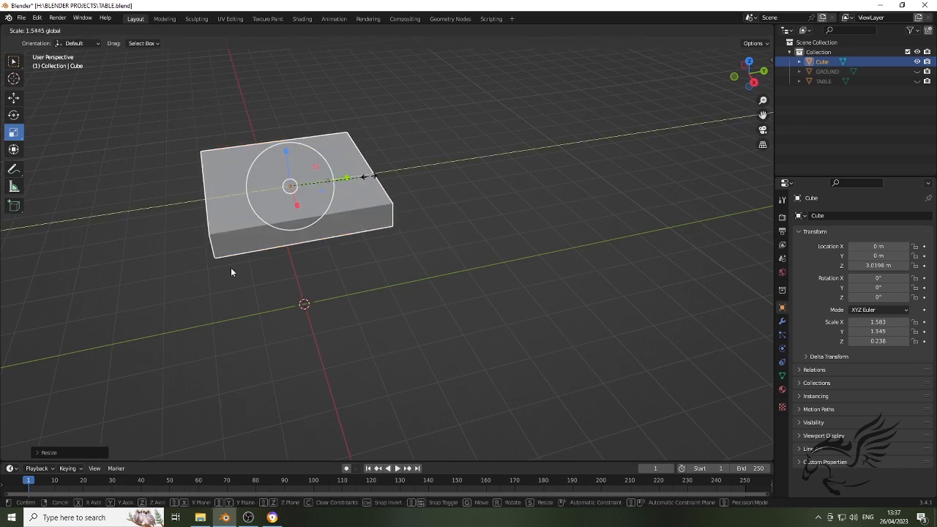
{"action": "left_click_drag", "start_coordinate": [231, 272], "coordinate": [241, 295]}
{"action": "scroll", "coordinate": [242, 290], "scroll_direction": "up", "scroll_amount": 3}
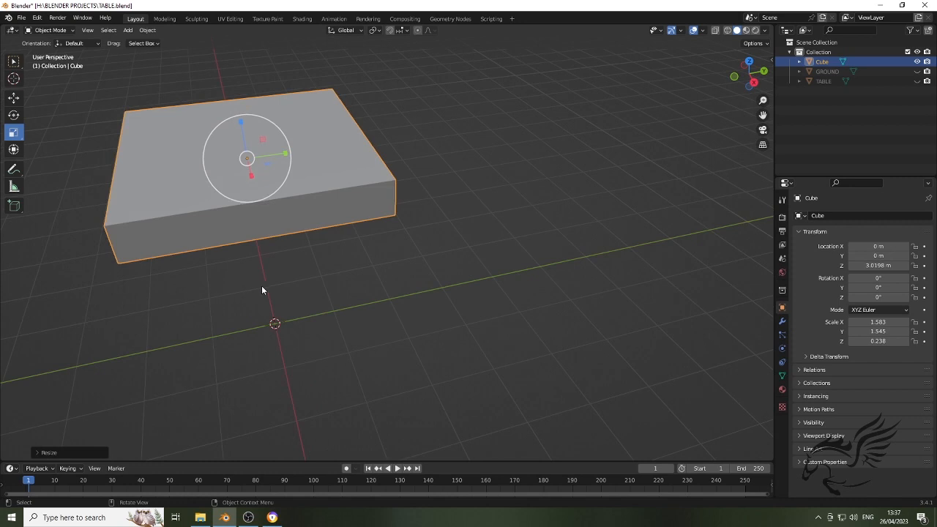
{"action": "middle_click_drag", "start_coordinate": [262, 290], "coordinate": [313, 280]}
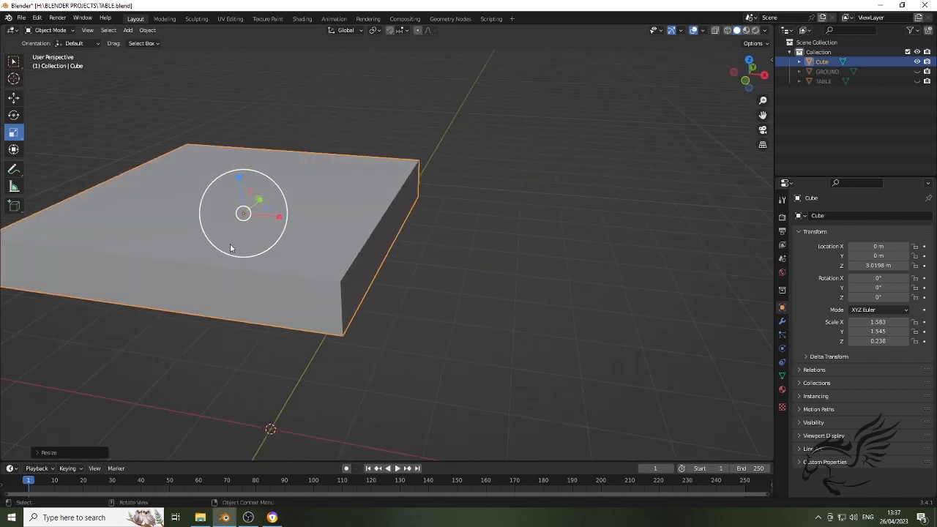
- In Edit Mode, extrude the slab's bottom face downward by about 0.23 m
{"action": "left_click", "coordinate": [50, 30]}
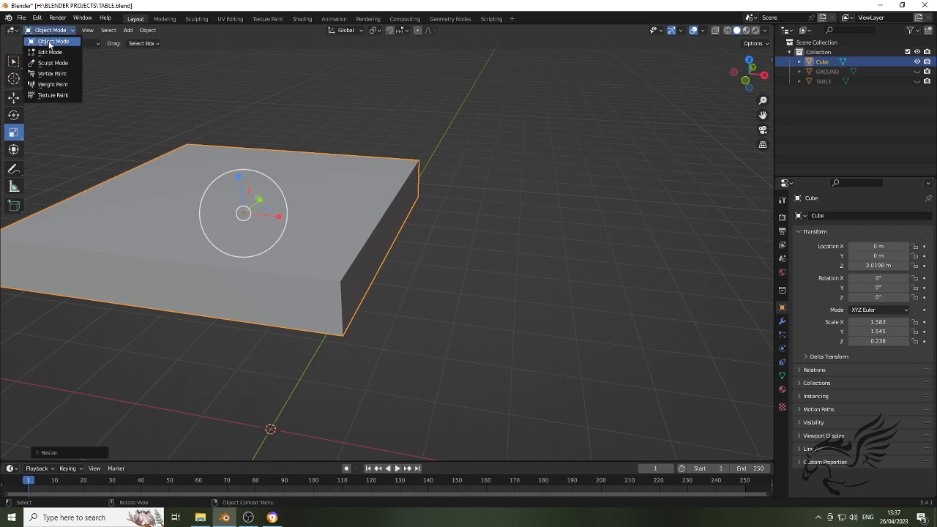
{"action": "left_click", "coordinate": [43, 53]}
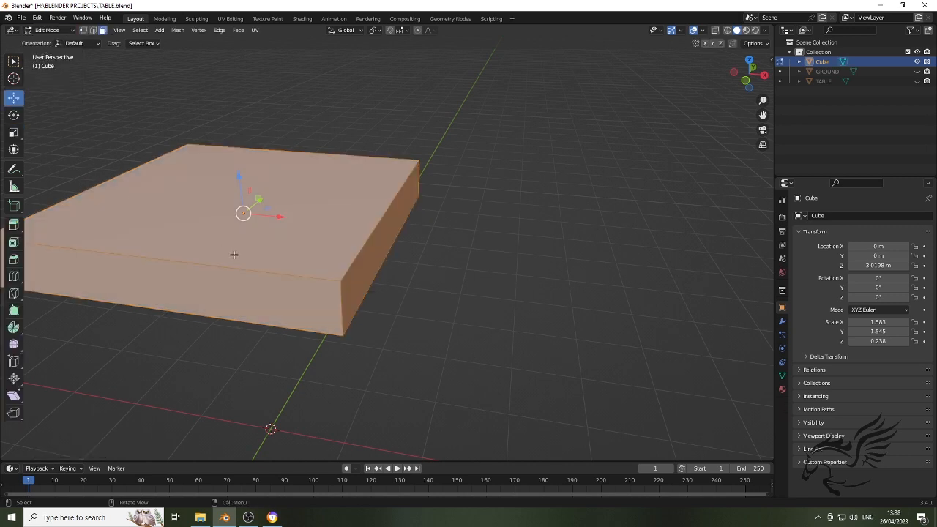
{"action": "middle_click_drag", "start_coordinate": [234, 255], "coordinate": [315, 257]}
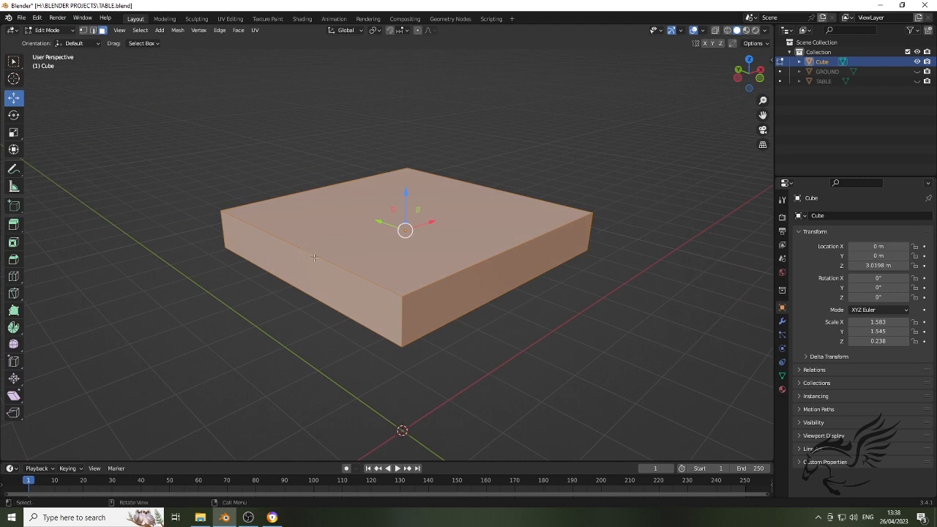
{"action": "left_click", "coordinate": [427, 306]}
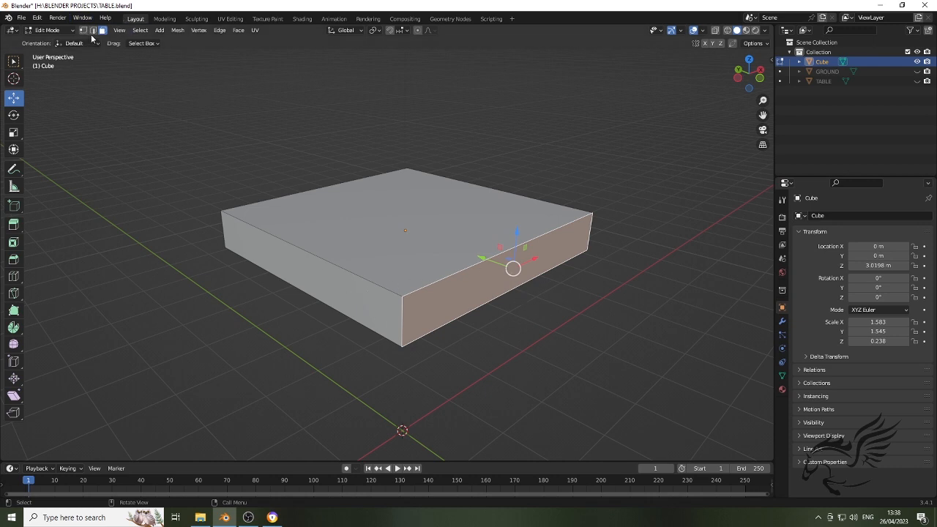
{"action": "middle_click_drag", "start_coordinate": [325, 158], "coordinate": [415, 130]}
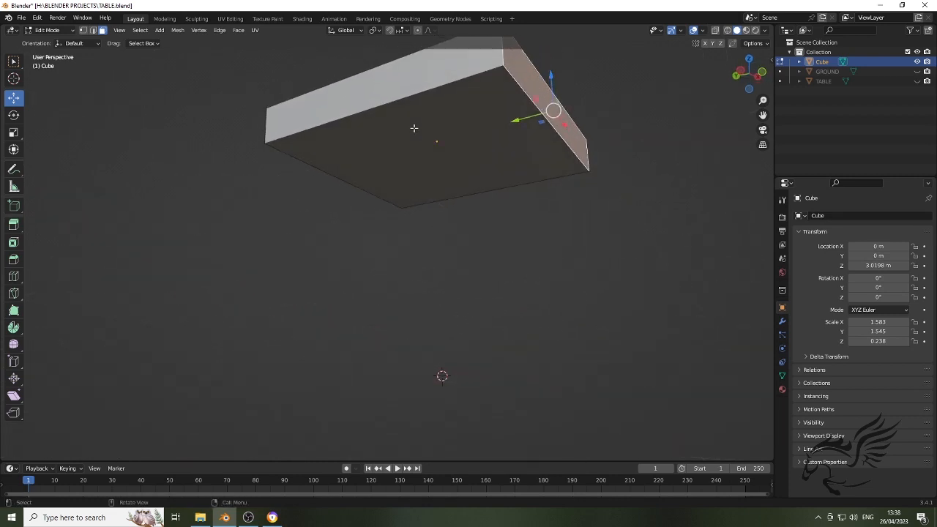
{"action": "left_click", "coordinate": [407, 205]}
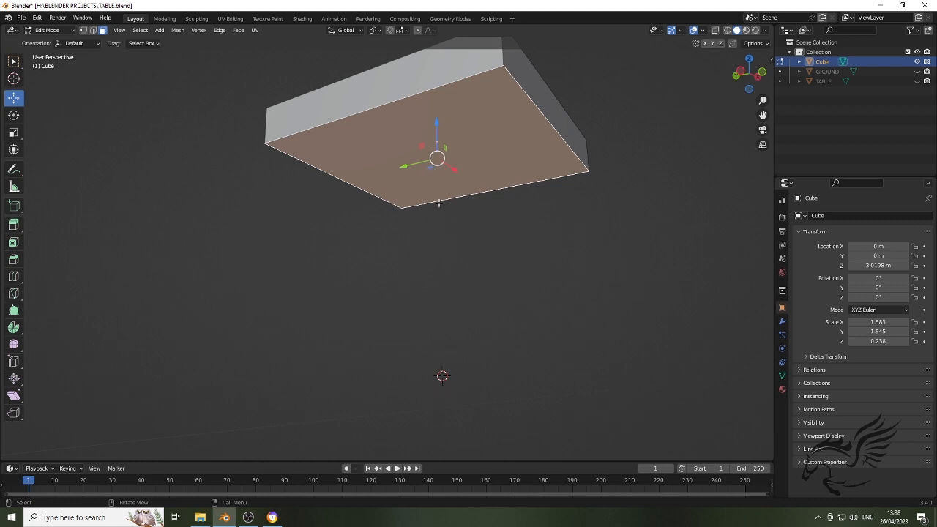
{"action": "key", "text": "e"}
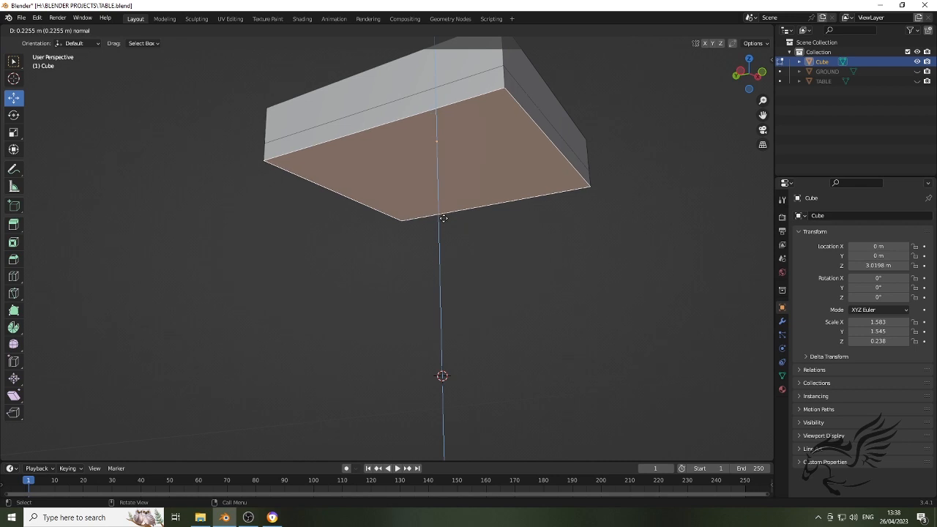
{"action": "left_click", "coordinate": [443, 218]}
{"action": "middle_click_drag", "start_coordinate": [540, 210], "coordinate": [477, 237]}
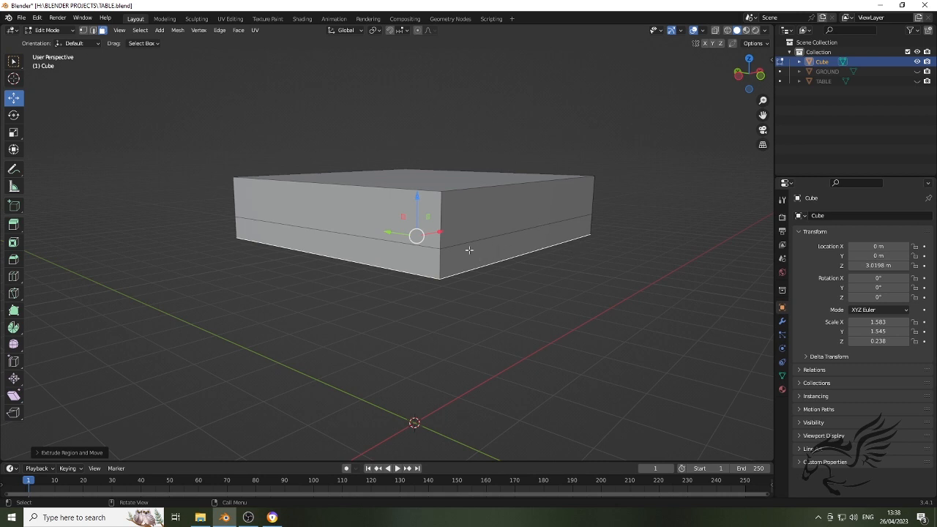
- Extrude one side face of the slab's lower band outward by about 0.17 m and adjust its offset along Y
{"action": "left_click", "coordinate": [463, 254]}
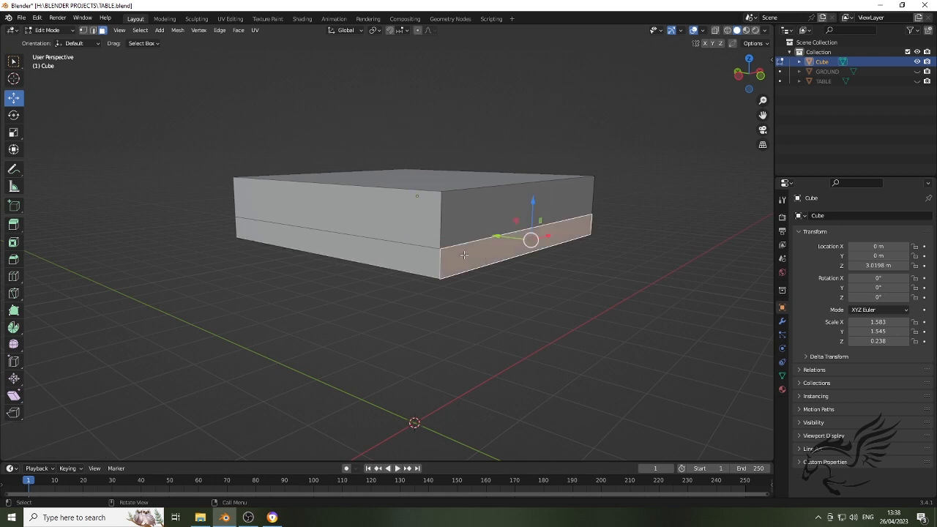
{"action": "mouse_move", "coordinate": [549, 259]}
{"action": "middle_mouse_down"}
{"action": "mouse_move", "coordinate": [588, 264]}
{"action": "mouse_move", "coordinate": [558, 260]}
{"action": "middle_mouse_up"}
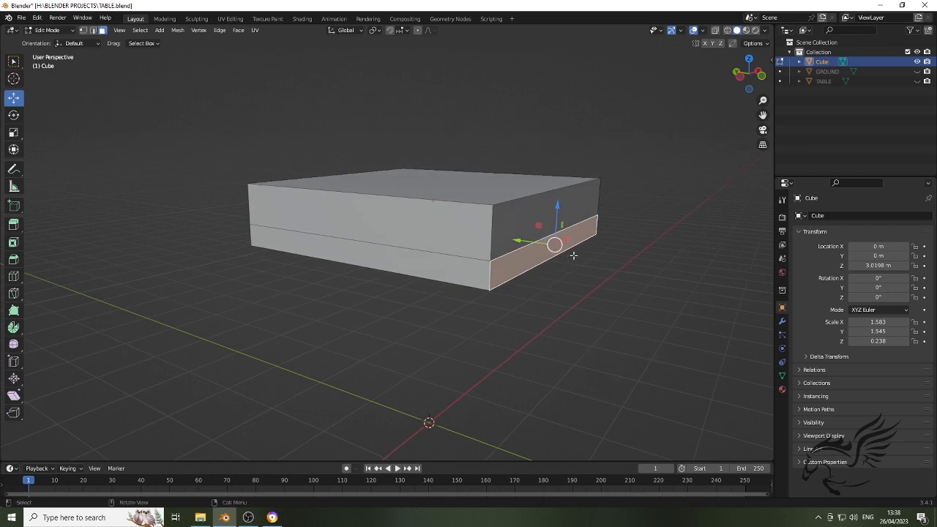
{"action": "key", "text": "e"}
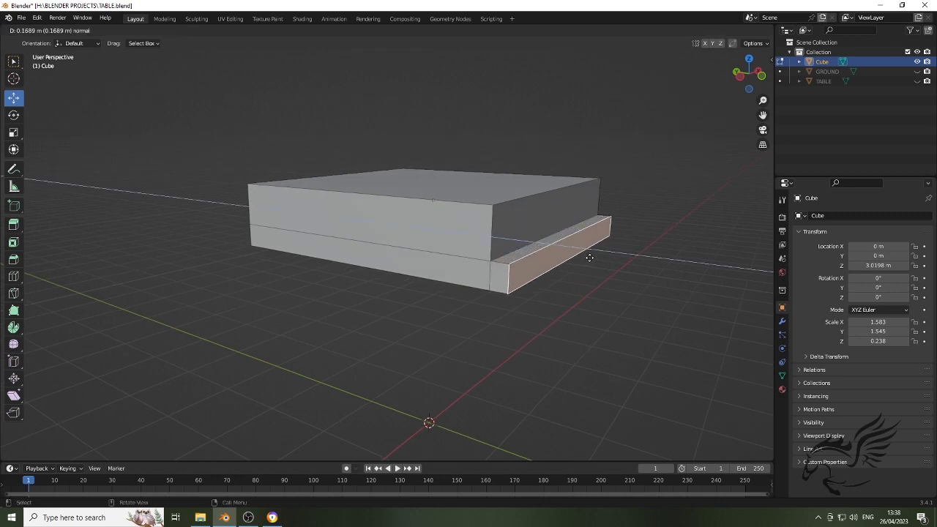
{"action": "left_click", "coordinate": [589, 258]}
{"action": "middle_click_drag", "start_coordinate": [532, 320], "coordinate": [552, 299]}
{"action": "left_click_drag", "start_coordinate": [552, 223], "coordinate": [530, 274]}
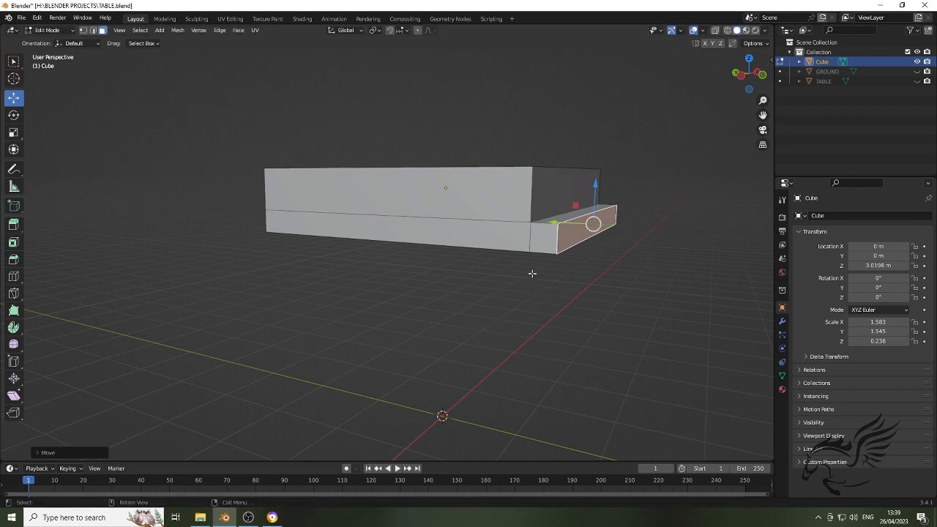
{"action": "middle_click_drag", "start_coordinate": [517, 266], "coordinate": [513, 268]}
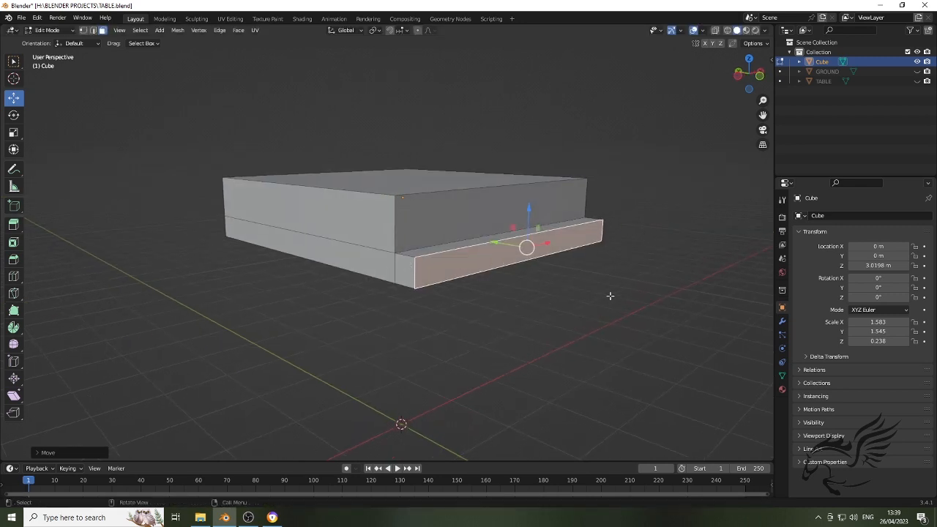
{"action": "middle_click_drag", "start_coordinate": [386, 321], "coordinate": [490, 325]}
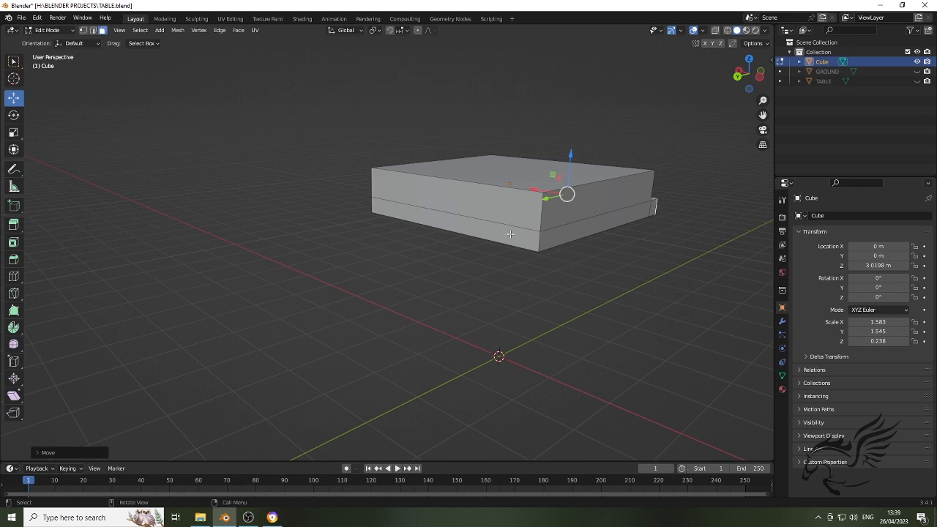
- Extrude the lower band's side face on the +Y side outward by about 0.34 m
{"action": "left_click", "coordinate": [507, 240]}
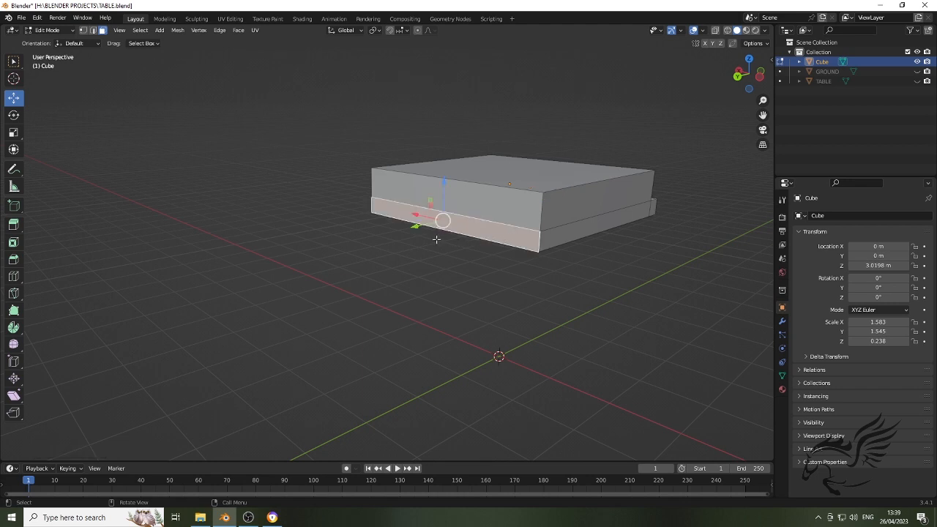
{"action": "key", "text": "e"}
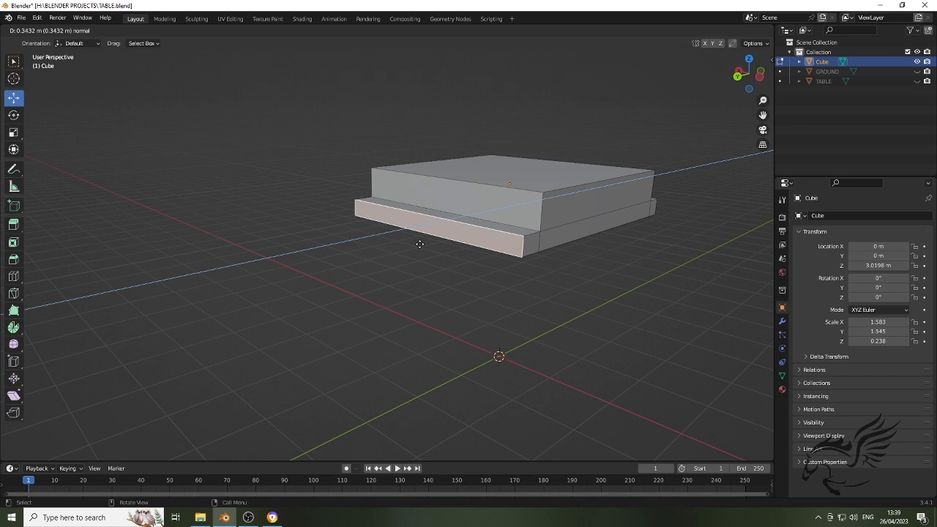
{"action": "left_click", "coordinate": [419, 244]}
- Extrude the three adjoining lower-band faces on the +X side, both corner ends included, outward together as a ledge
{"action": "middle_click_drag", "start_coordinate": [524, 277], "coordinate": [601, 280]}
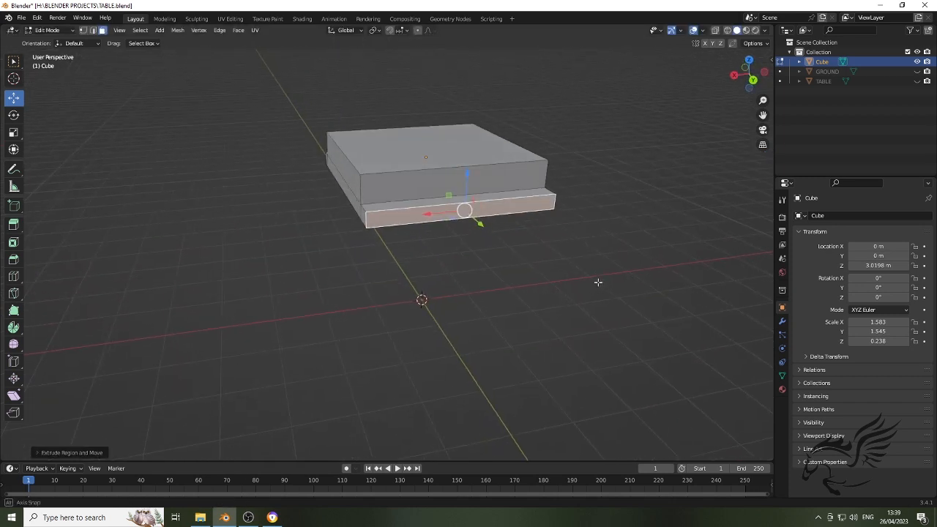
{"action": "mouse_move", "coordinate": [358, 215]}
{"action": "middle_mouse_down"}
{"action": "mouse_move", "coordinate": [408, 241]}
{"action": "mouse_move", "coordinate": [418, 235]}
{"action": "mouse_move", "coordinate": [342, 207]}
{"action": "mouse_move", "coordinate": [360, 233]}
{"action": "middle_mouse_up"}
{"action": "left_click", "coordinate": [331, 204]}
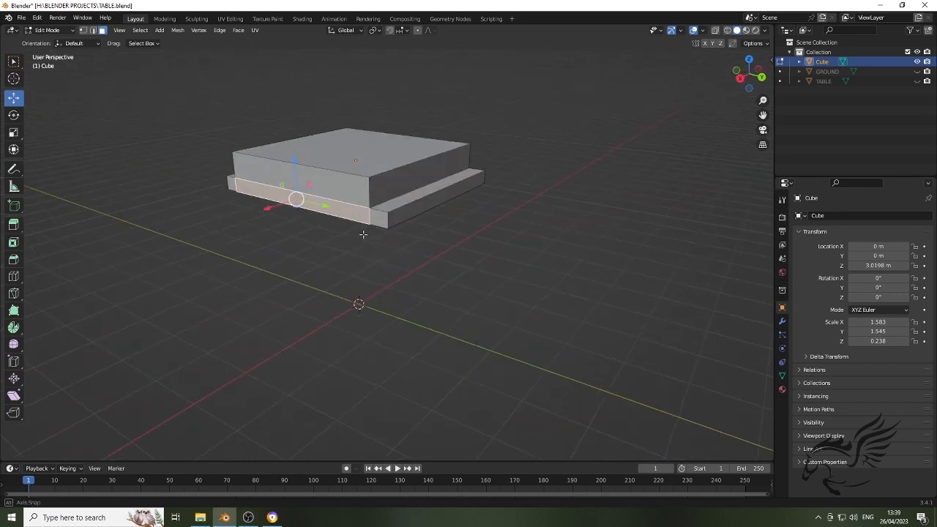
{"action": "scroll", "coordinate": [359, 233], "scroll_direction": "up", "scroll_amount": 2}
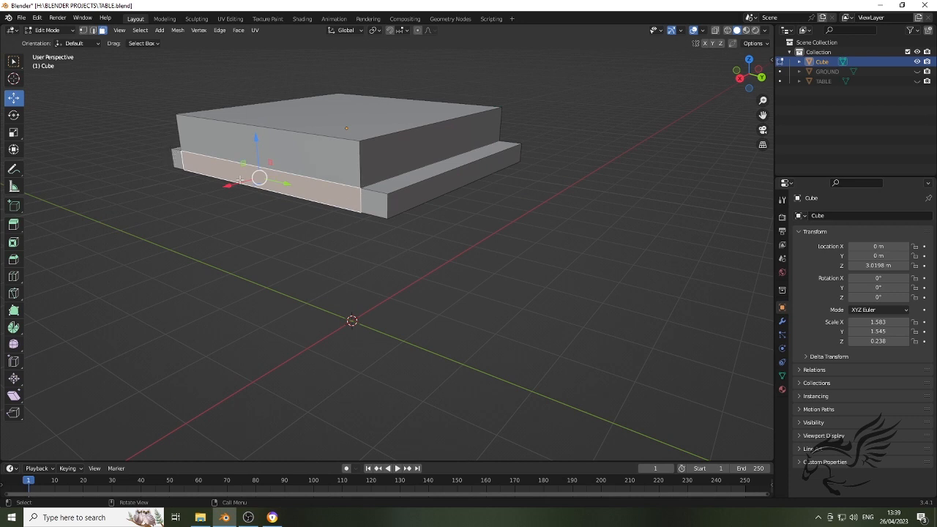
{"action": "left_click", "coordinate": [175, 157], "text": "shift"}
{"action": "left_click", "coordinate": [374, 205], "text": "shift"}
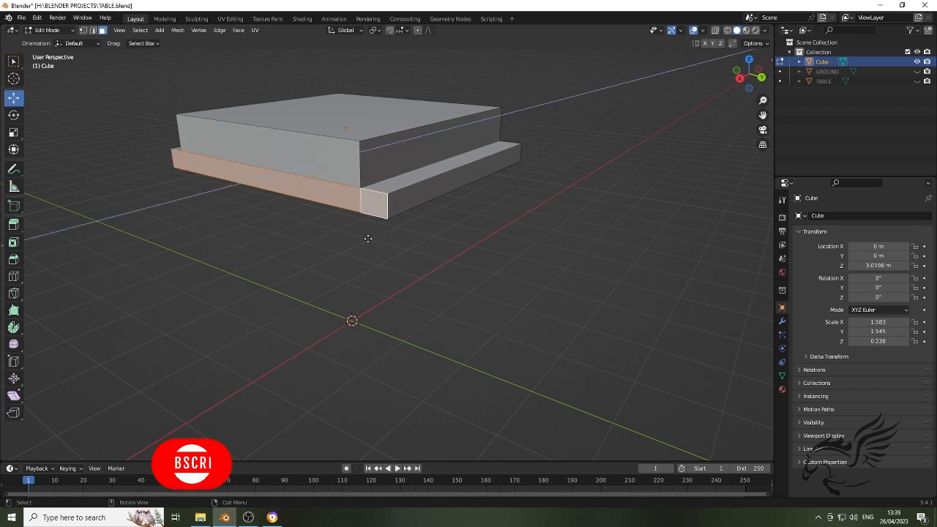
{"action": "key", "text": "e"}
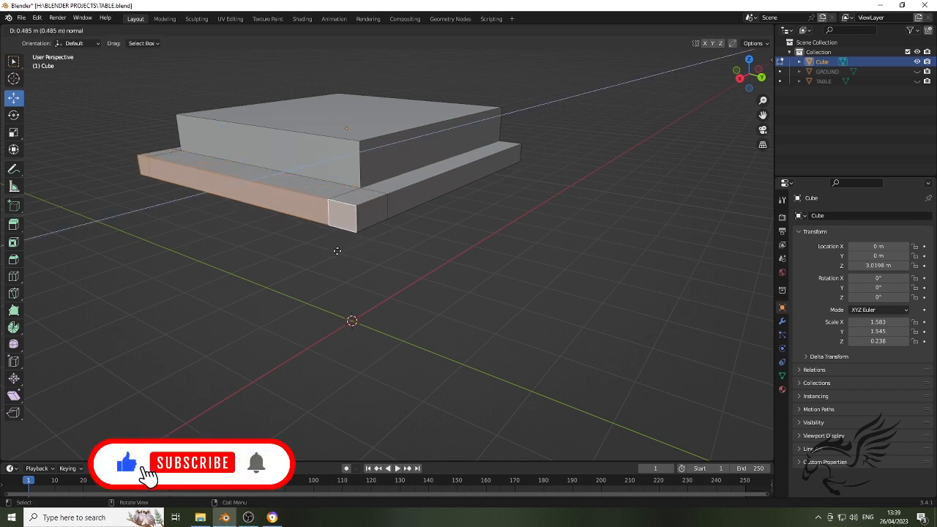
{"action": "left_click", "coordinate": [344, 252]}
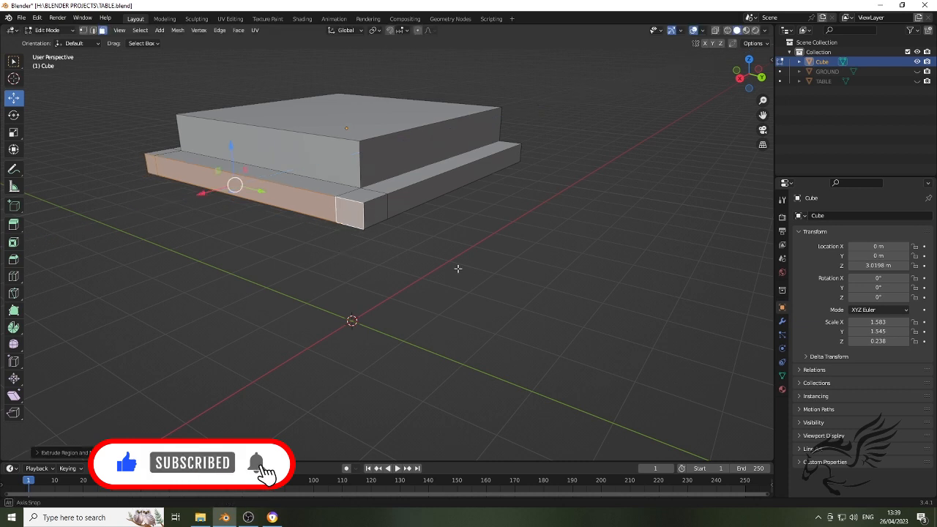
- Extrude the top faces of the two corner blocks on the +X side upward into tall posts rising above the slab
{"action": "middle_click_drag", "start_coordinate": [458, 269], "coordinate": [358, 285]}
{"action": "scroll", "coordinate": [348, 286], "scroll_direction": "up", "scroll_amount": 4}
{"action": "scroll", "coordinate": [352, 287], "scroll_direction": "down", "scroll_amount": 5}
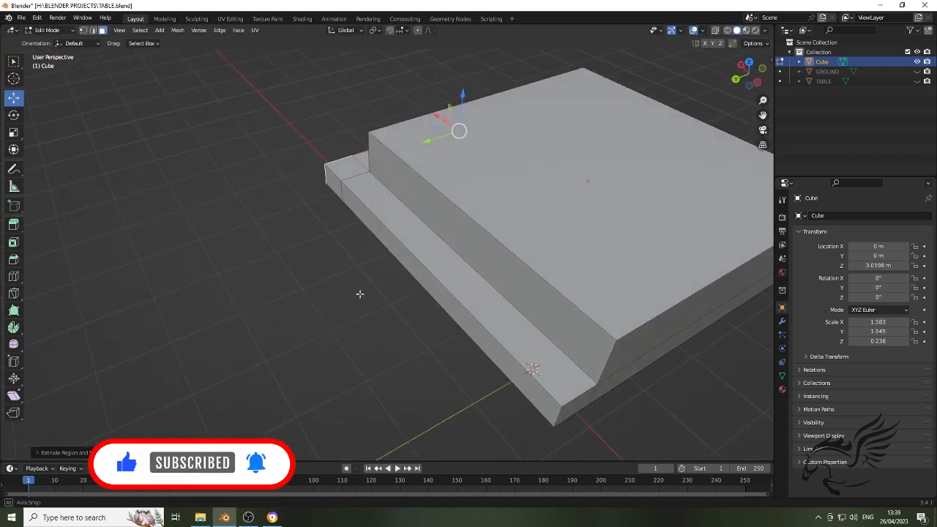
{"action": "middle_click_drag", "start_coordinate": [485, 327], "coordinate": [530, 273]}
{"action": "scroll", "coordinate": [530, 274], "scroll_direction": "up", "scroll_amount": 3}
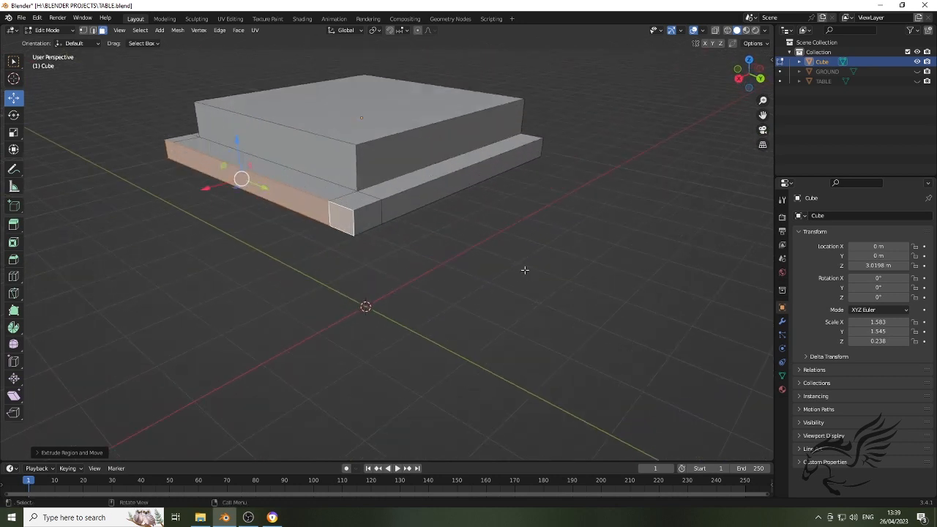
{"action": "middle_click_drag", "start_coordinate": [440, 273], "coordinate": [401, 270]}
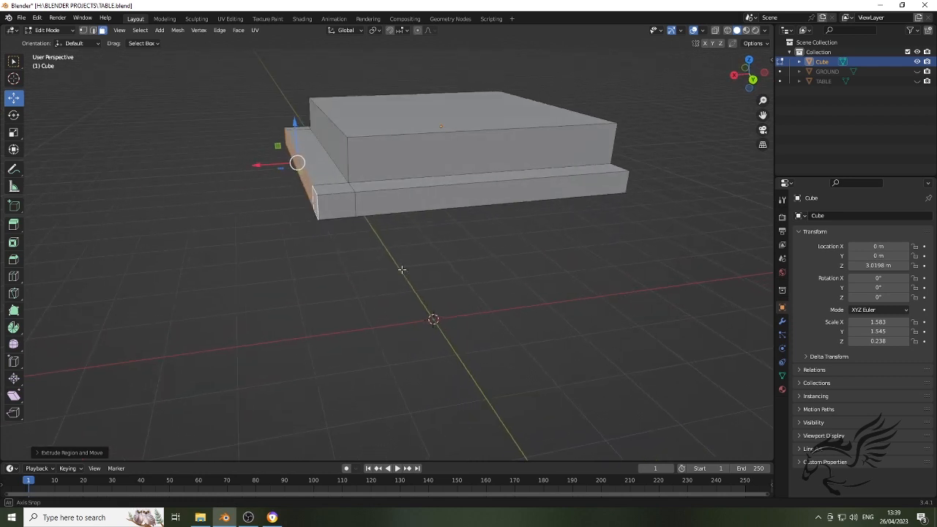
{"action": "left_click", "coordinate": [335, 190]}
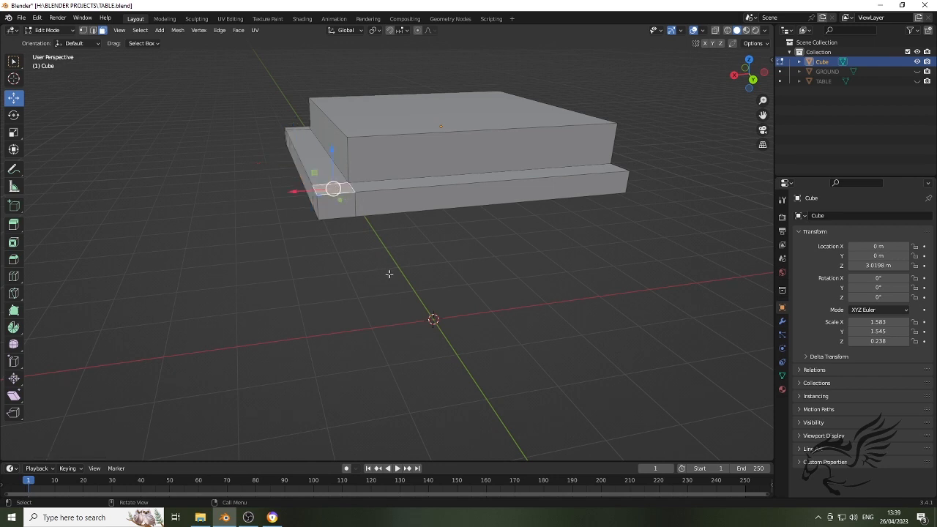
{"action": "mouse_move", "coordinate": [389, 274]}
{"action": "middle_mouse_down"}
{"action": "mouse_move", "coordinate": [410, 342]}
{"action": "mouse_move", "coordinate": [376, 321]}
{"action": "mouse_move", "coordinate": [404, 324]}
{"action": "mouse_move", "coordinate": [376, 272]}
{"action": "middle_mouse_up"}
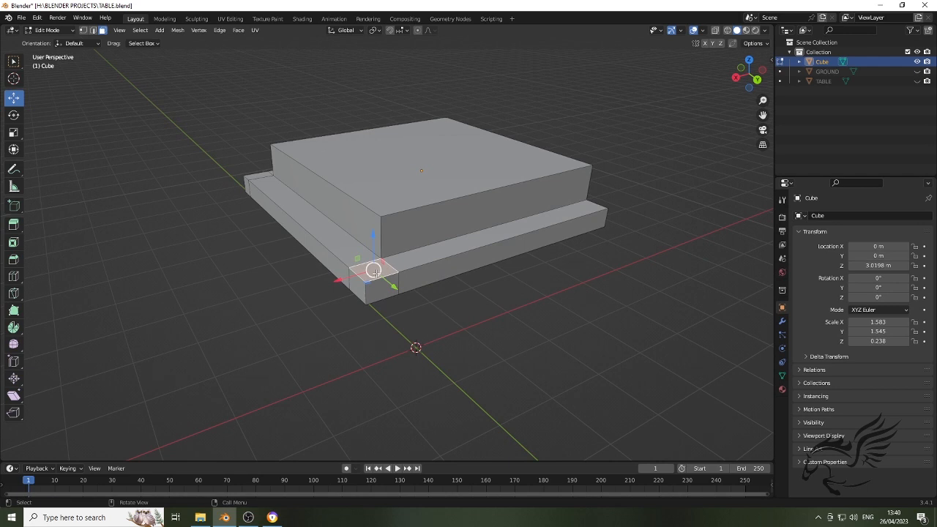
{"action": "middle_click_drag", "start_coordinate": [401, 310], "coordinate": [353, 302]}
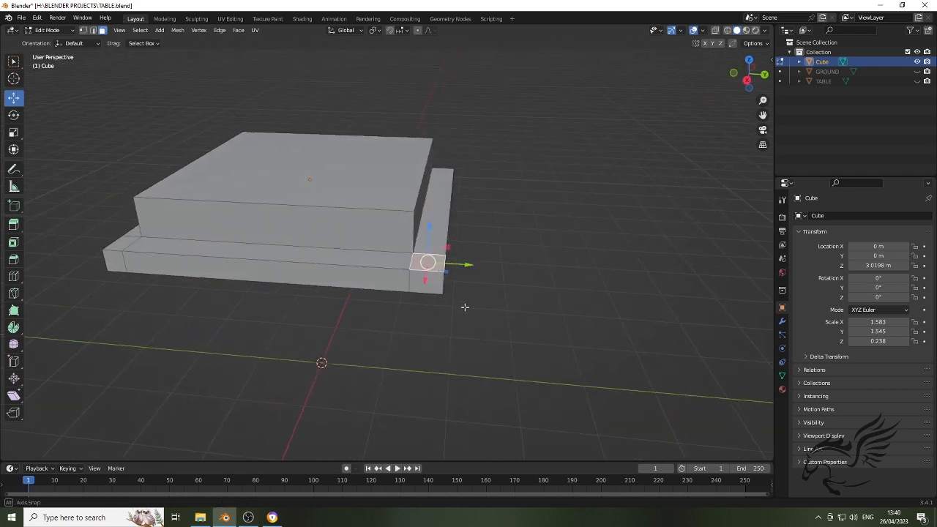
{"action": "middle_click_drag", "start_coordinate": [209, 290], "coordinate": [99, 297]}
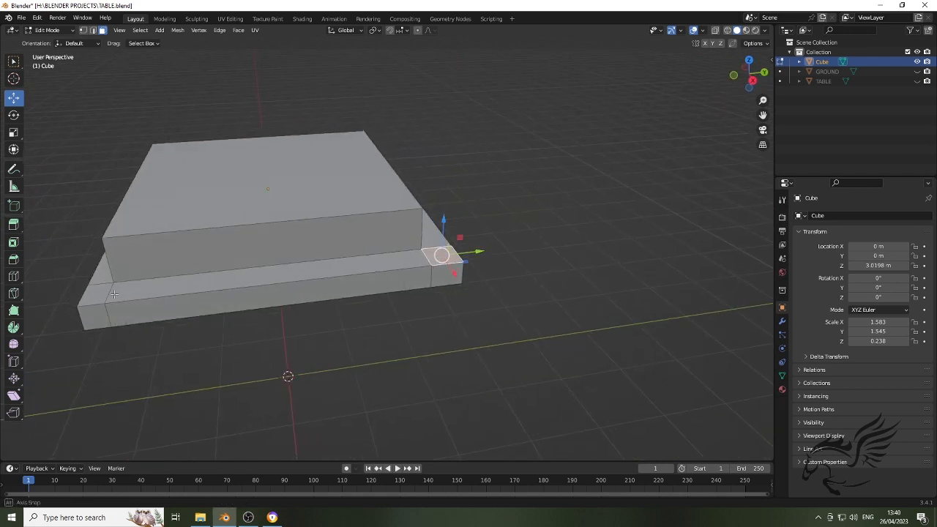
{"action": "left_click", "coordinate": [97, 296], "text": "shift"}
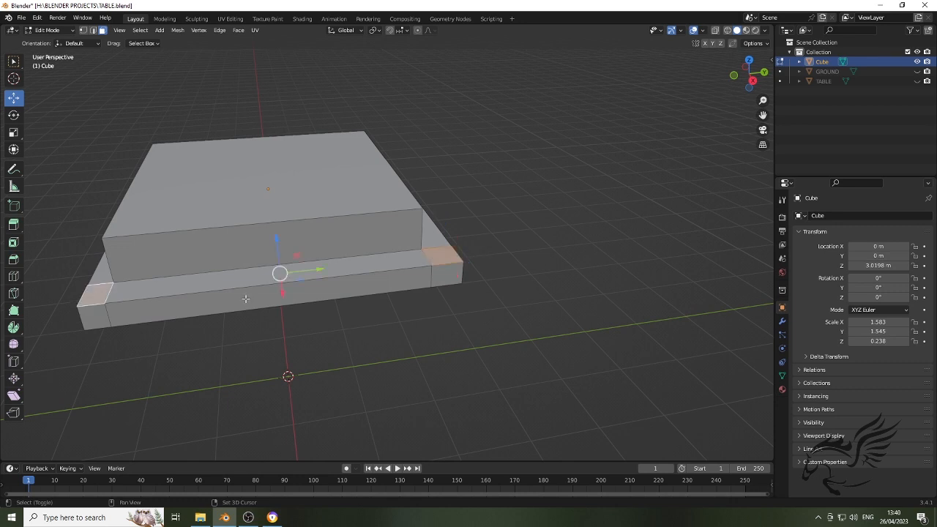
{"action": "middle_click_drag", "start_coordinate": [322, 330], "coordinate": [390, 320]}
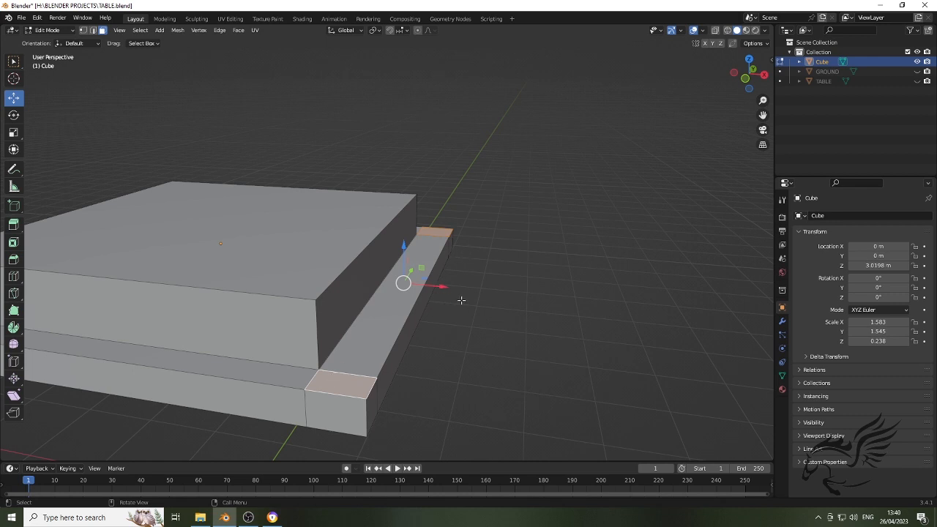
{"action": "middle_click_drag", "start_coordinate": [466, 296], "coordinate": [435, 315]}
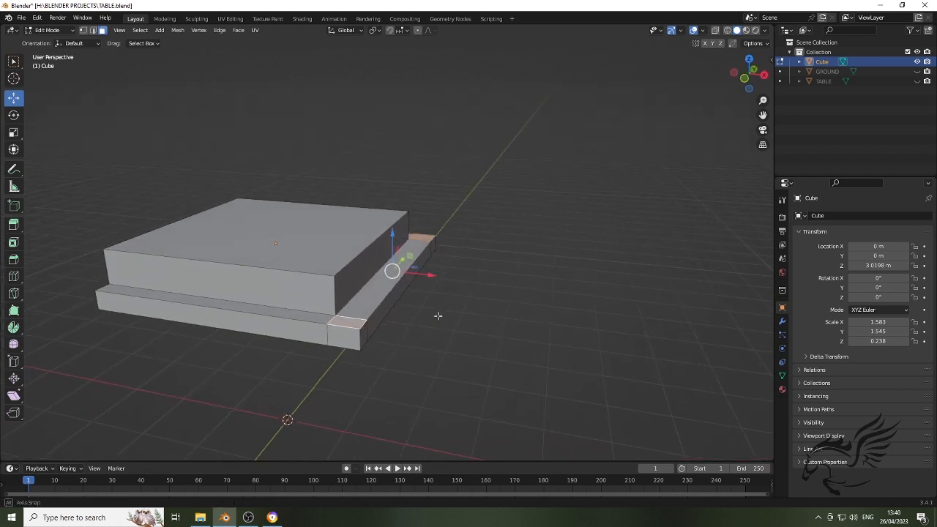
{"action": "key", "text": "g"}
{"action": "key", "text": "z"}
{"action": "key", "text": "z"}
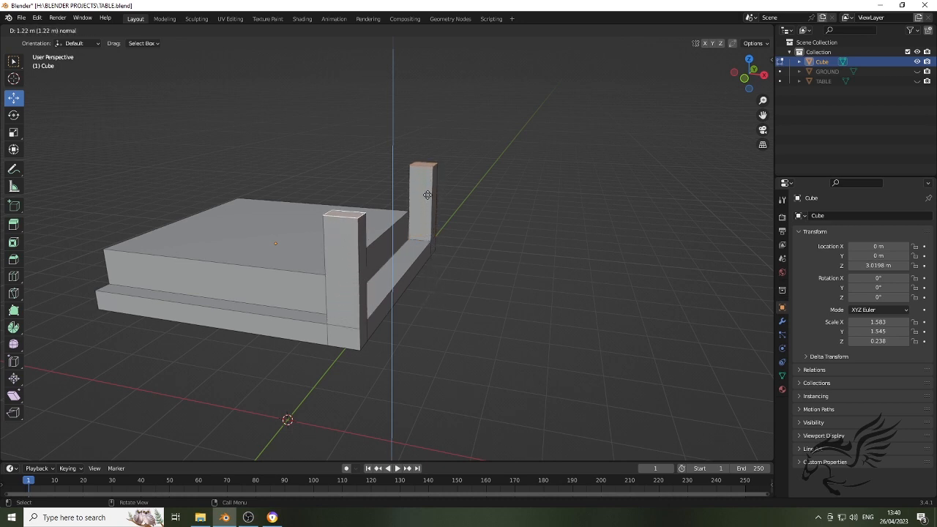
{"action": "left_click", "coordinate": [416, 134]}
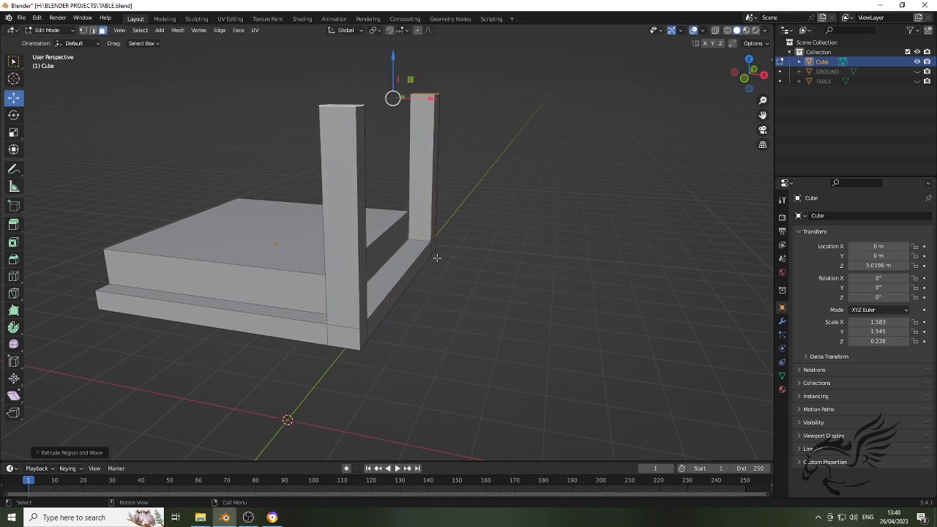
- Extrude the top faces of both posts upward by about 0.35 m
{"action": "middle_click_drag", "start_coordinate": [412, 368], "coordinate": [473, 381]}
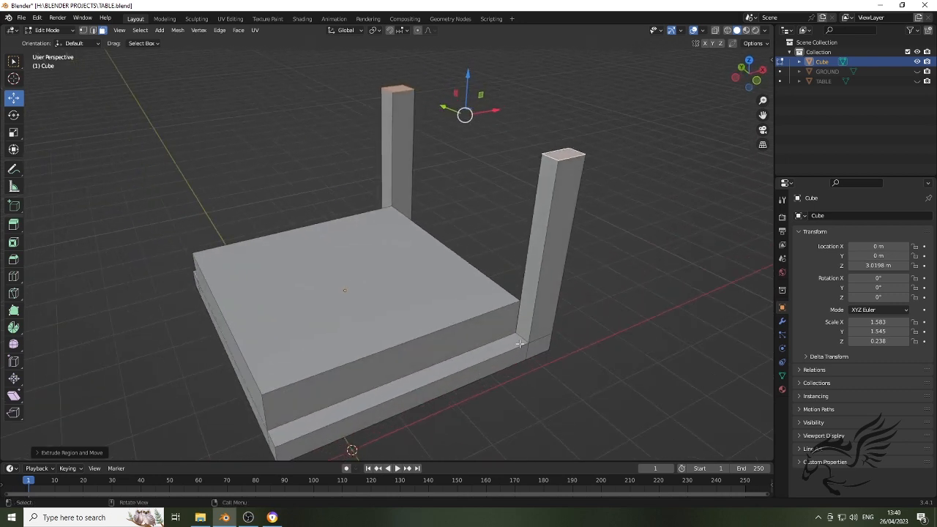
{"action": "middle_click_drag", "start_coordinate": [519, 344], "coordinate": [540, 342]}
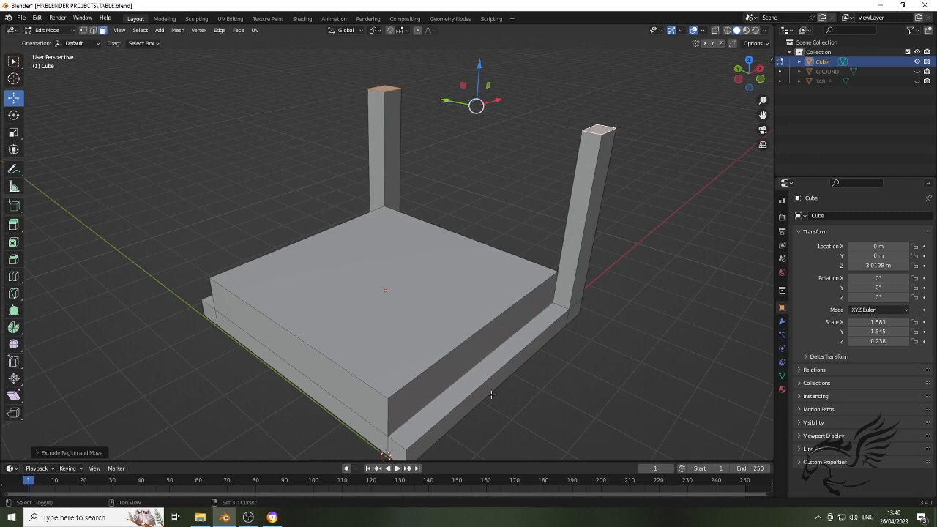
{"action": "middle_click_drag", "start_coordinate": [492, 395], "coordinate": [425, 459], "text": "shift"}
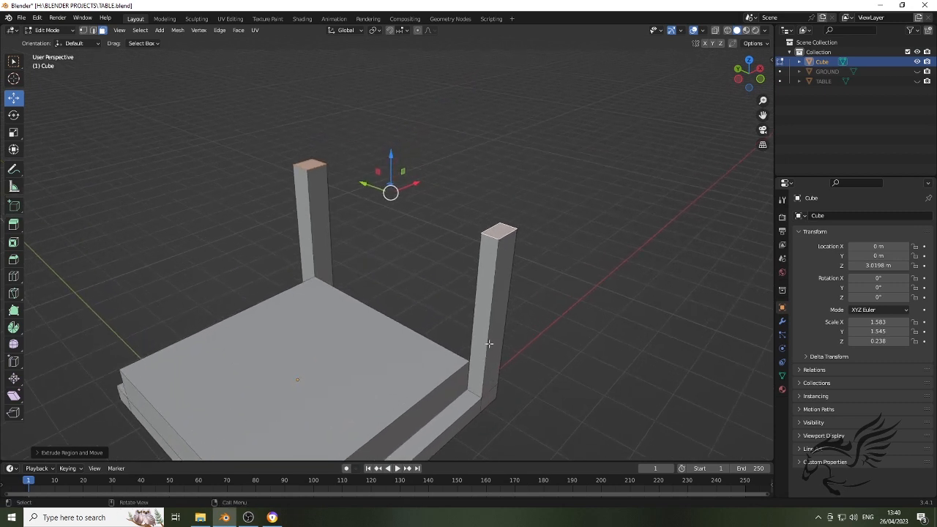
{"action": "key", "text": "e"}
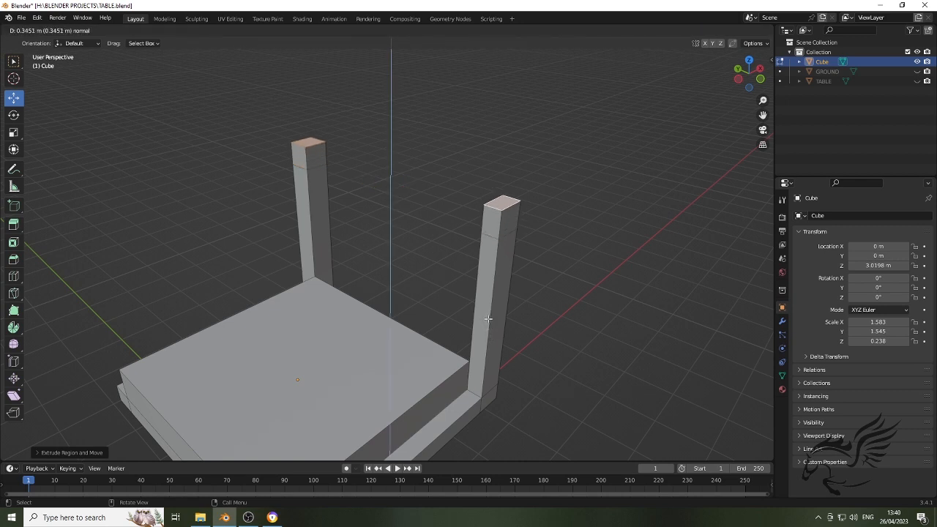
{"action": "left_click", "coordinate": [488, 318]}
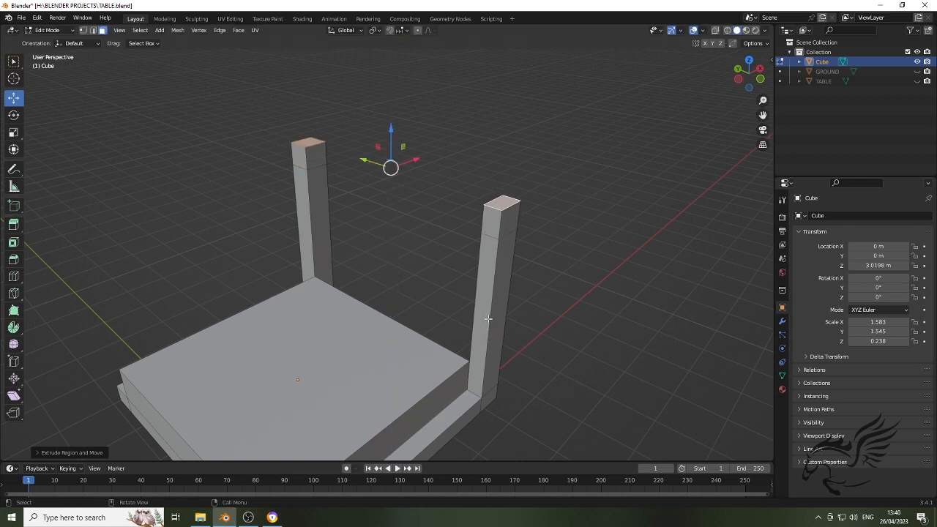
- Extrude both post tops upward three more times to add a long, a short and a medium-length segment
{"action": "key", "text": "e"}
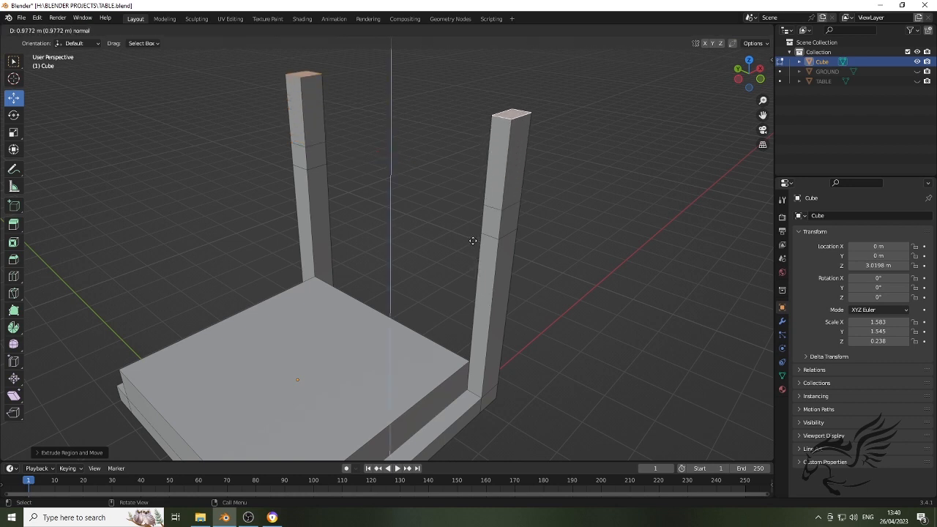
{"action": "left_click", "coordinate": [512, 307]}
{"action": "scroll", "coordinate": [518, 317], "scroll_direction": "down", "scroll_amount": 1}
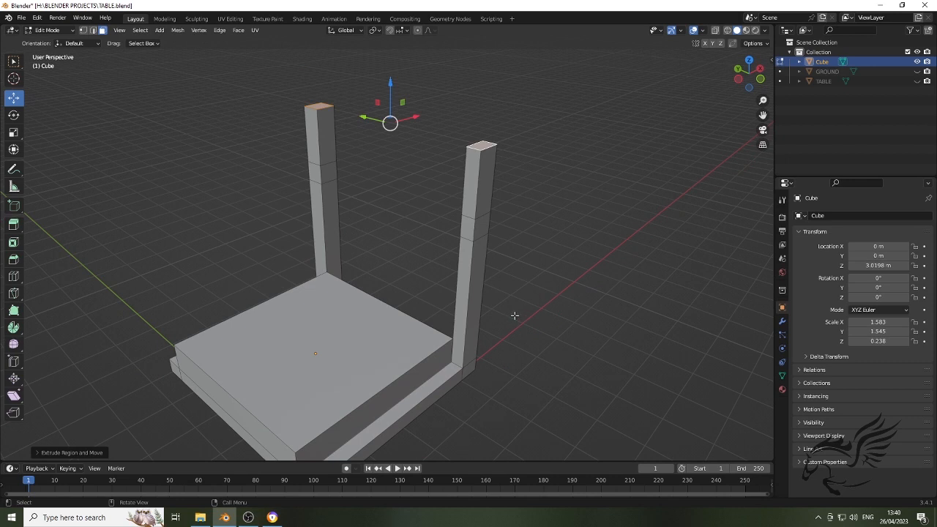
{"action": "key", "text": "e"}
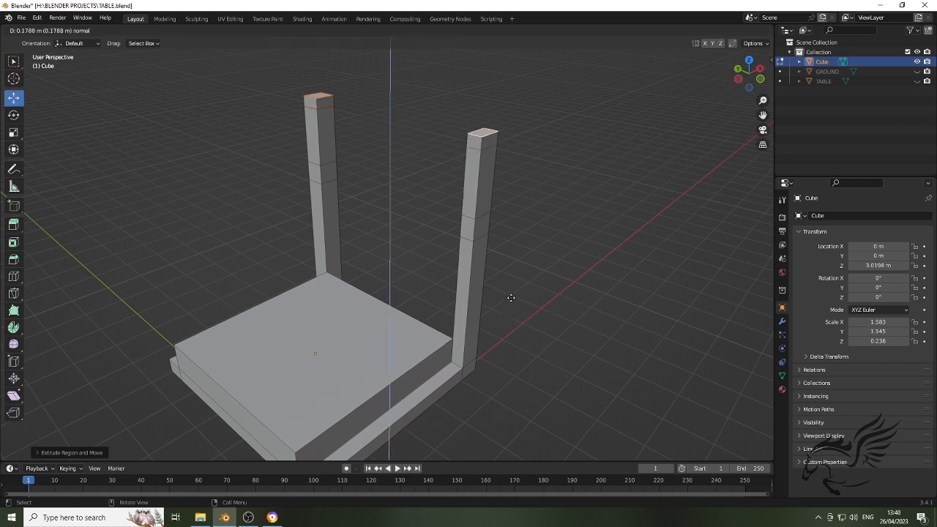
{"action": "left_click", "coordinate": [510, 298]}
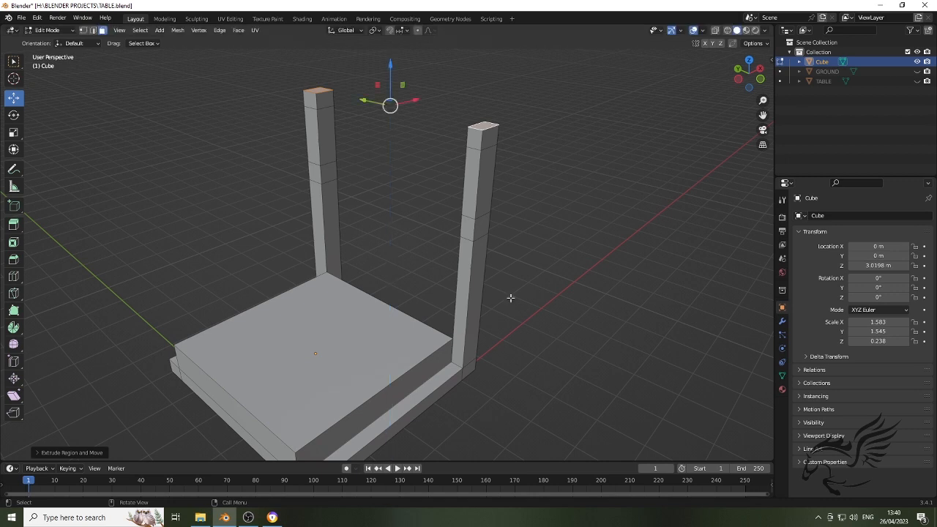
{"action": "key", "text": "e"}
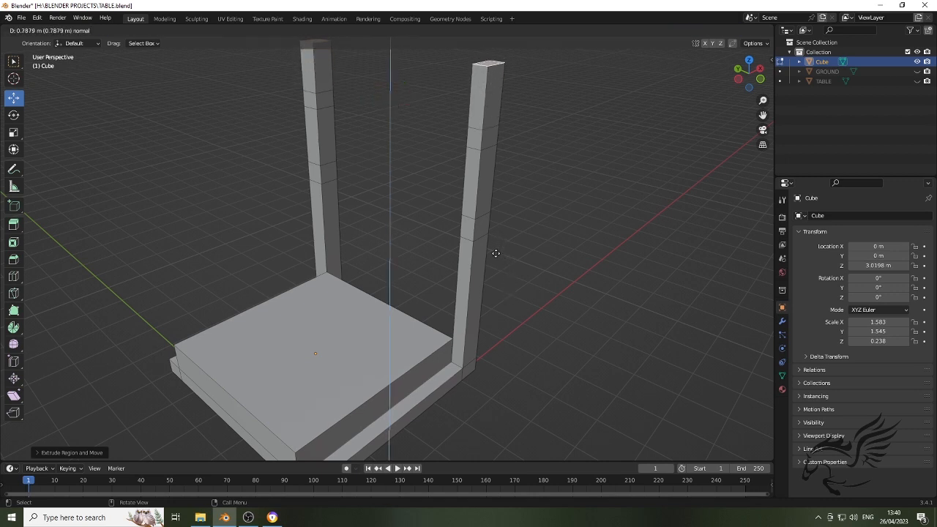
{"action": "left_click", "coordinate": [481, 298]}
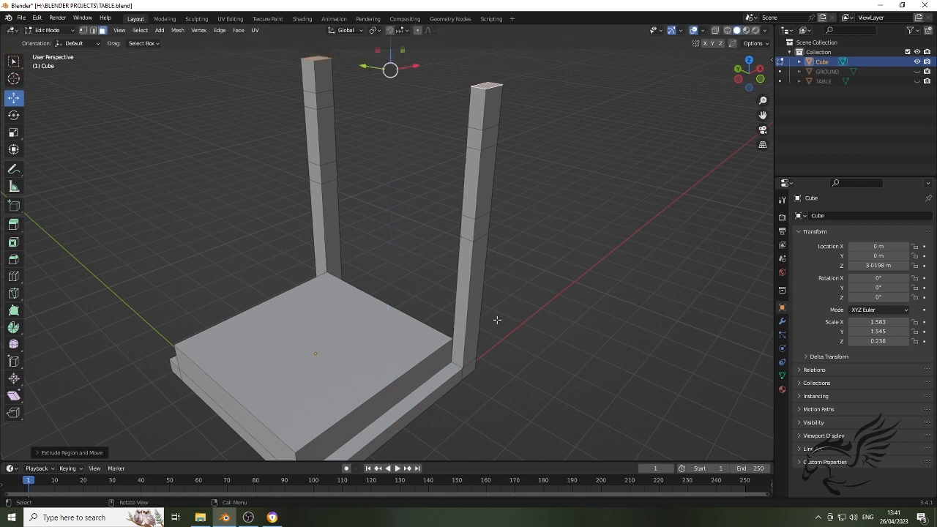
- Select the two square end faces of the lower band on the -X side of the seat
{"action": "middle_click_drag", "start_coordinate": [509, 366], "coordinate": [515, 344]}
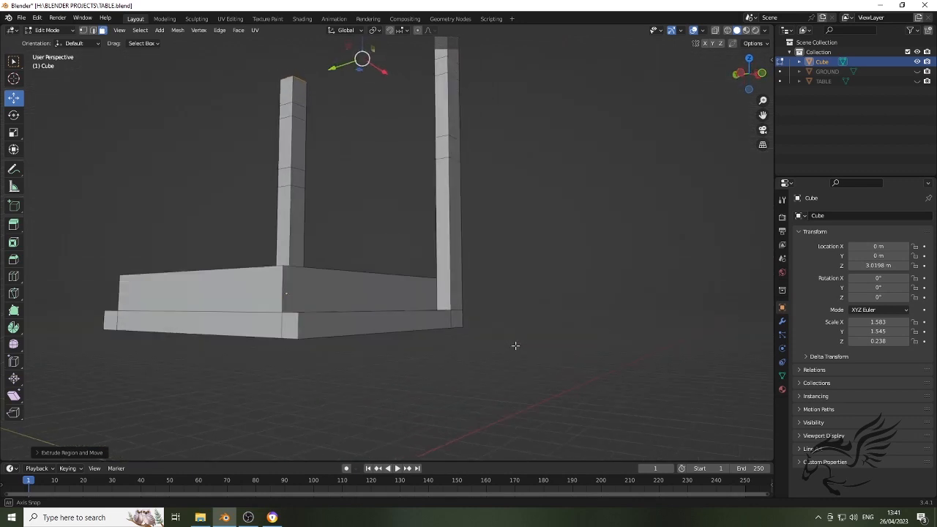
{"action": "middle_click_drag", "start_coordinate": [386, 381], "coordinate": [391, 399]}
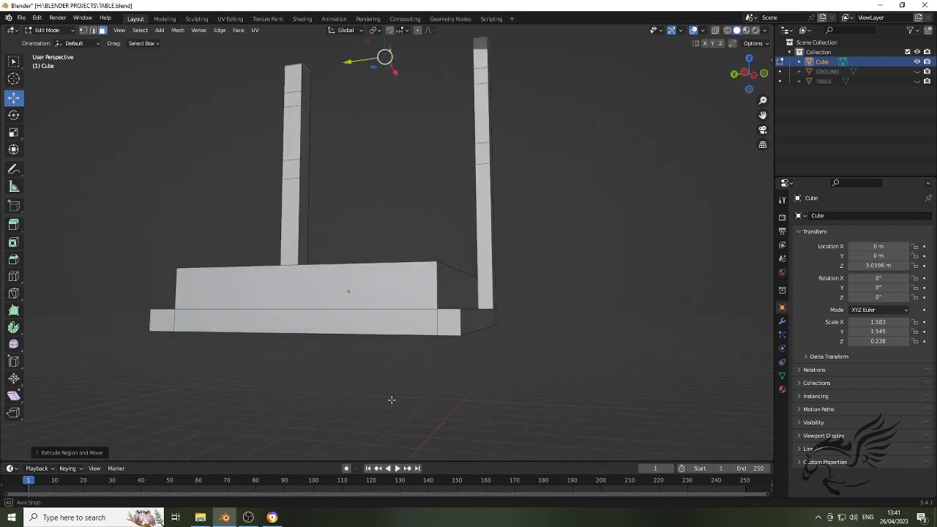
{"action": "left_click", "coordinate": [162, 322]}
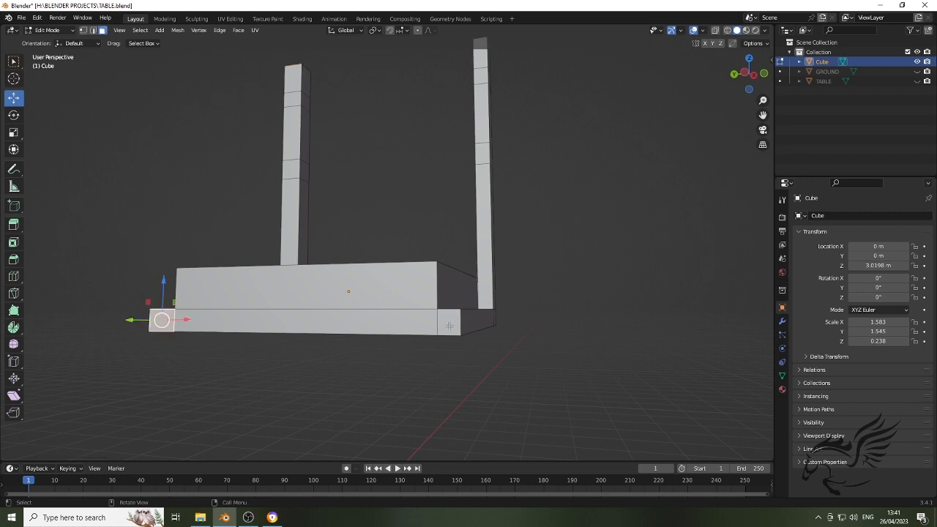
{"action": "middle_click_drag", "start_coordinate": [459, 396], "coordinate": [427, 402]}
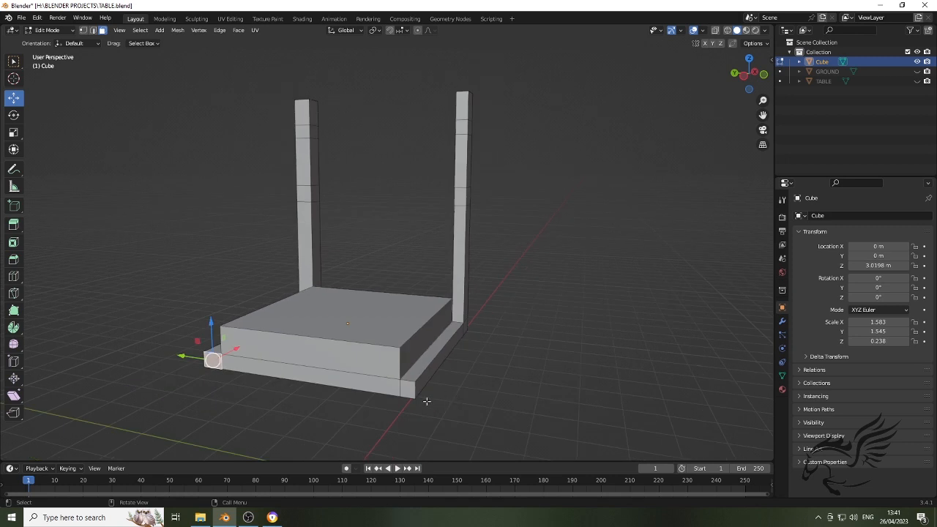
{"action": "left_click", "coordinate": [407, 389], "text": "shift"}
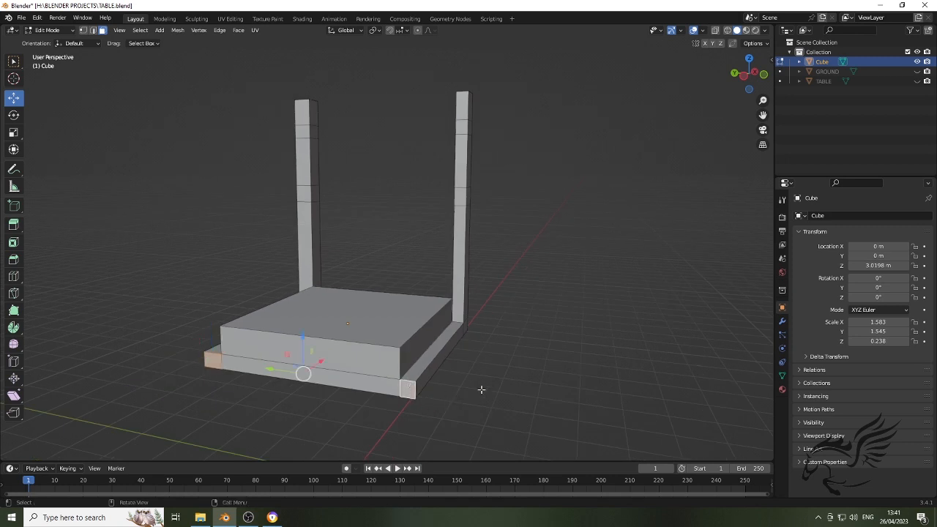
- Try to extrude the two corner faces on the -X side outward by about 0.3 m
{"action": "key", "text": "e"}
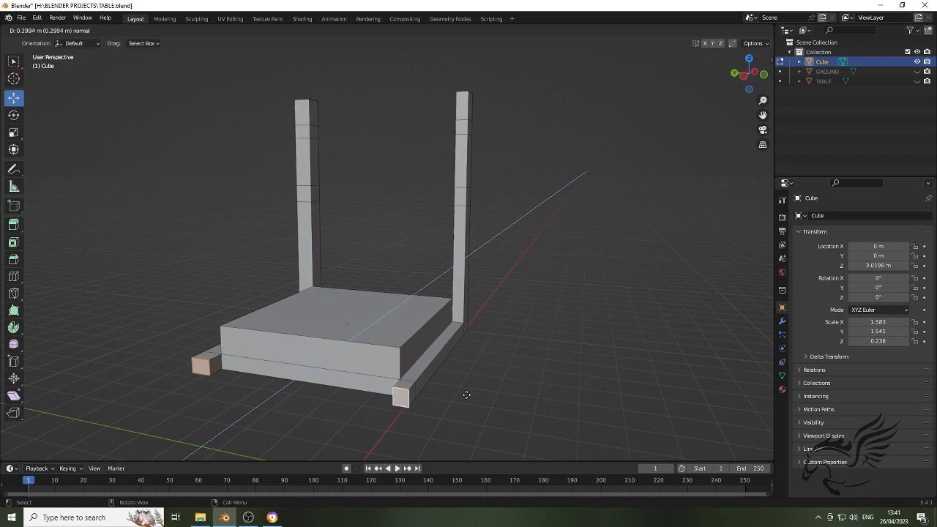
{"action": "left_click", "coordinate": [466, 395]}
{"action": "mouse_move", "coordinate": [454, 424]}
{"action": "middle_mouse_down"}
{"action": "mouse_move", "coordinate": [435, 413]}
{"action": "mouse_move", "coordinate": [450, 415]}
{"action": "middle_mouse_up"}
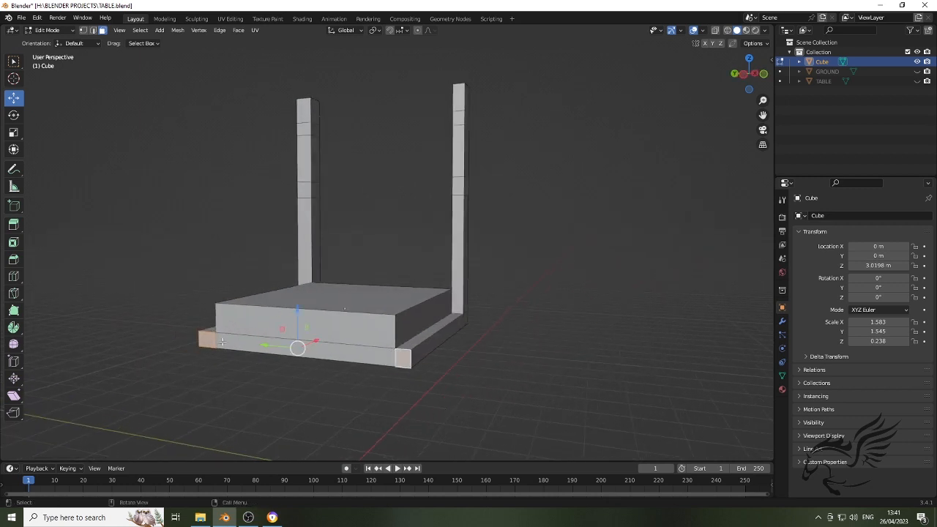
- Add the long middle face between the two corner faces and extrude all three outward together as a ledge on the -X side
{"action": "left_click", "coordinate": [271, 352], "text": "shift"}
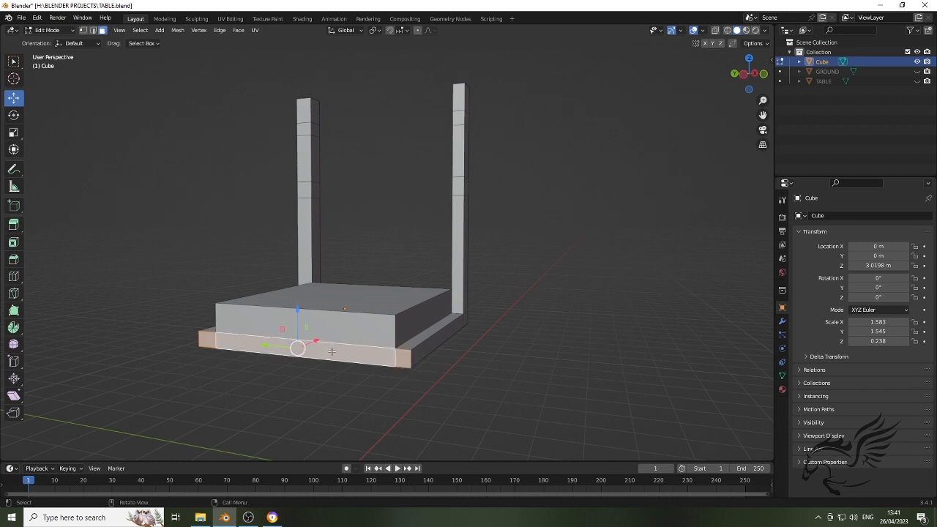
{"action": "key", "text": "e"}
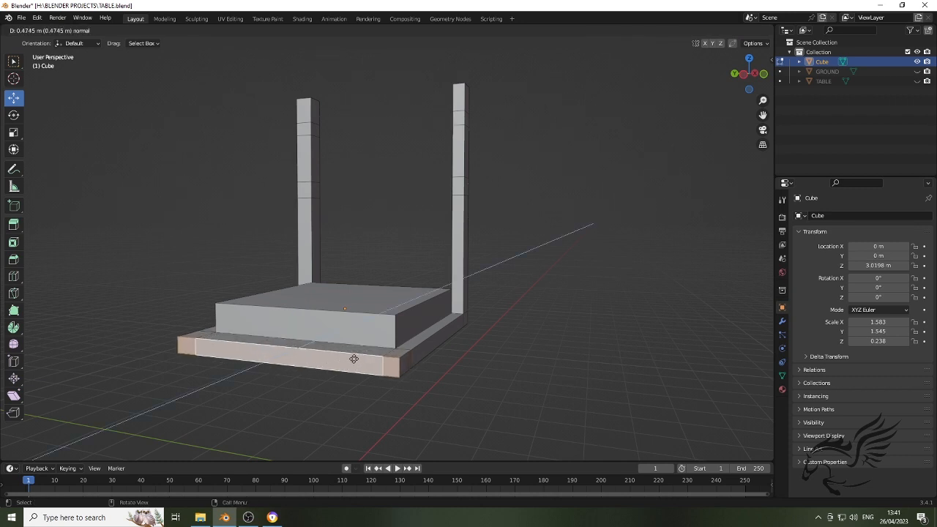
{"action": "left_click", "coordinate": [361, 357]}
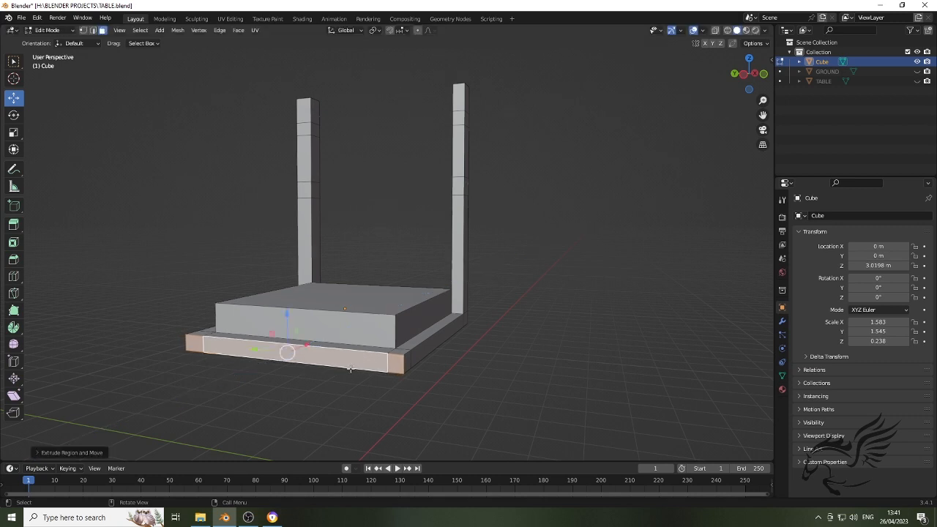
- Extrude the four square corner faces on the underside of the seat downward together as long legs
{"action": "middle_click_drag", "start_coordinate": [378, 408], "coordinate": [334, 411]}
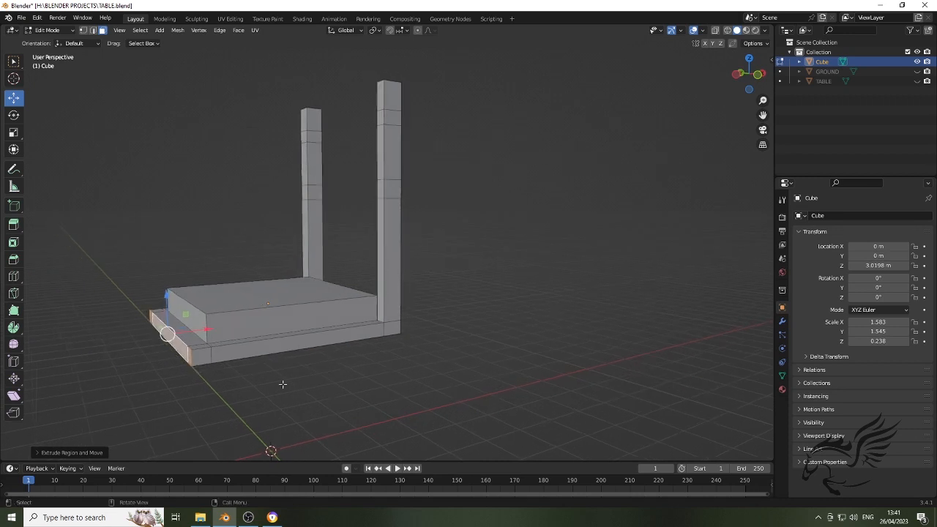
{"action": "scroll", "coordinate": [279, 380], "scroll_direction": "up", "scroll_amount": 2}
{"action": "middle_click_drag", "start_coordinate": [278, 381], "coordinate": [422, 341]}
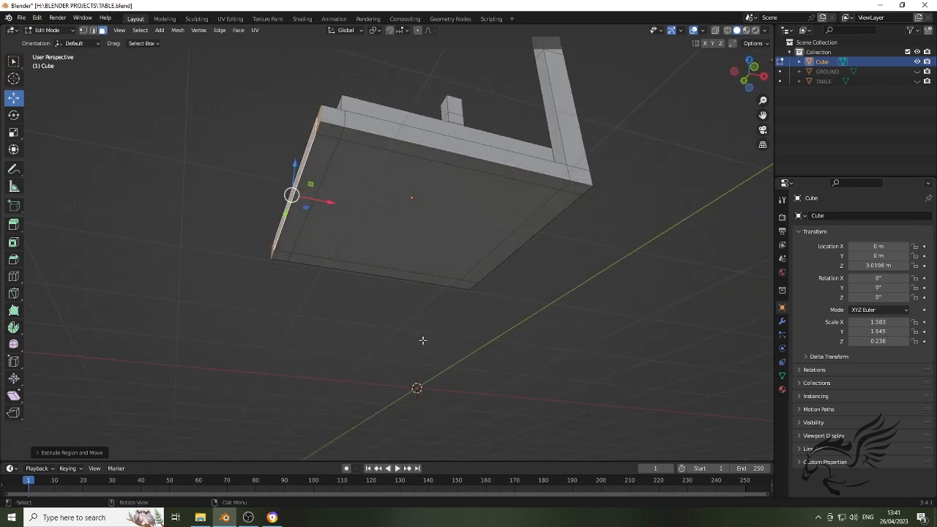
{"action": "left_click", "coordinate": [322, 137]}
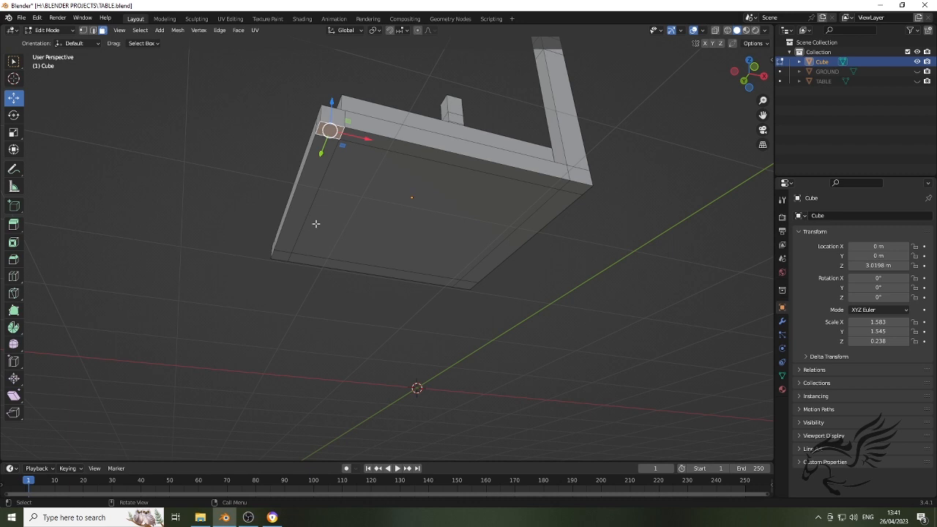
{"action": "left_click", "coordinate": [282, 256], "text": "shift"}
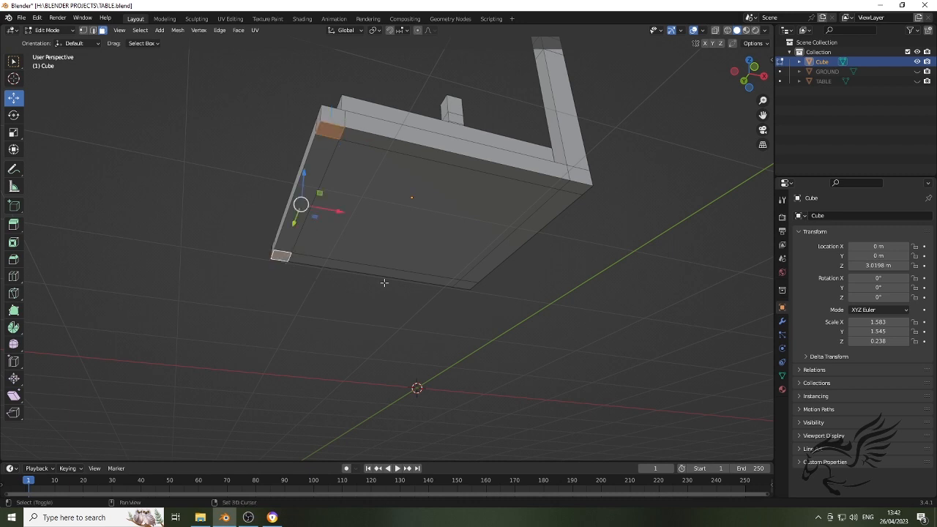
{"action": "left_click", "coordinate": [469, 286], "text": "shift"}
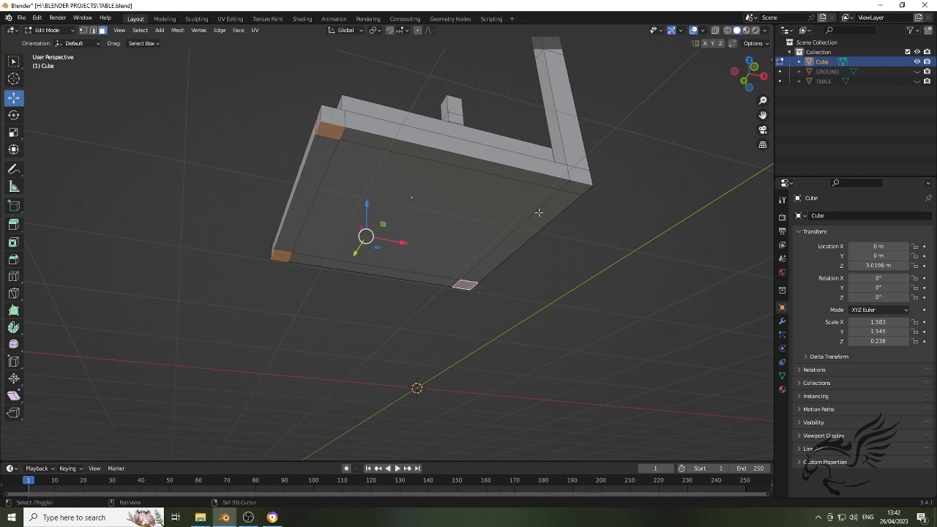
{"action": "left_click", "coordinate": [575, 192], "text": "shift"}
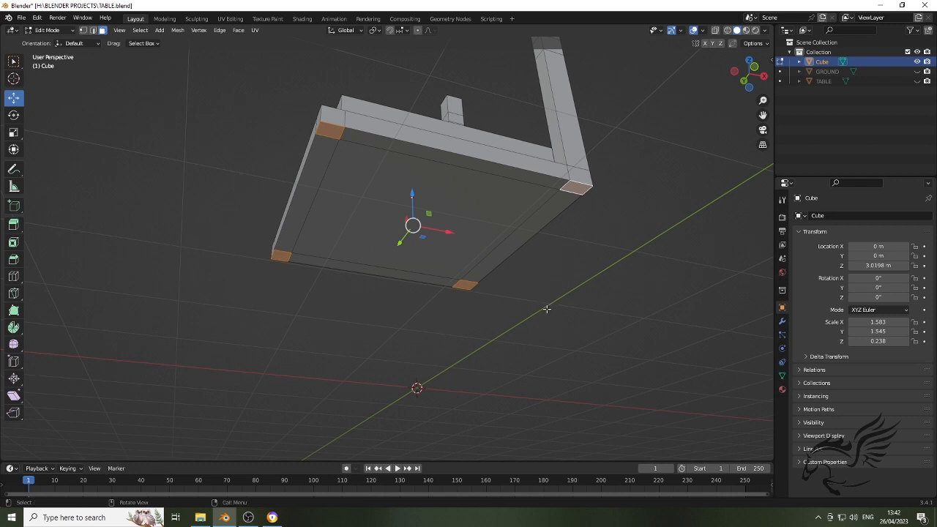
{"action": "scroll", "coordinate": [547, 309], "scroll_direction": "down", "scroll_amount": 1}
{"action": "key", "text": "e"}
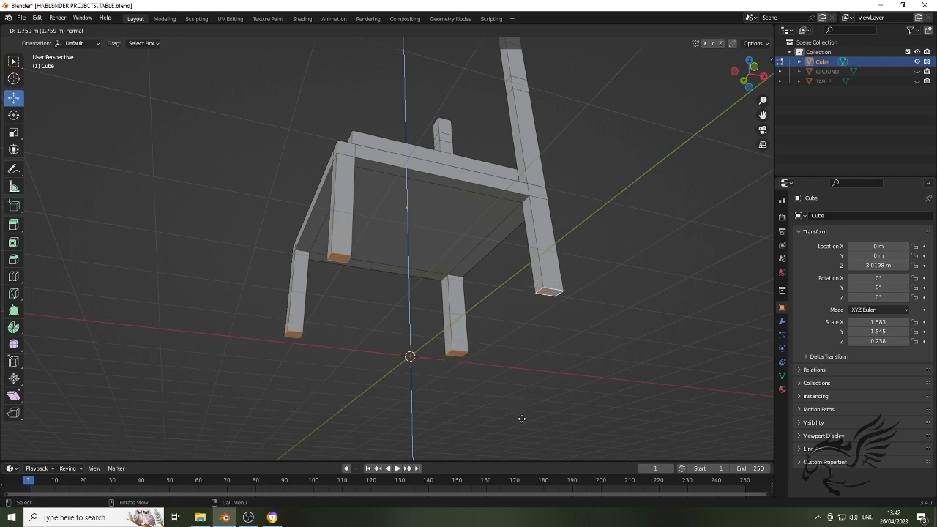
{"action": "left_click", "coordinate": [523, 436]}
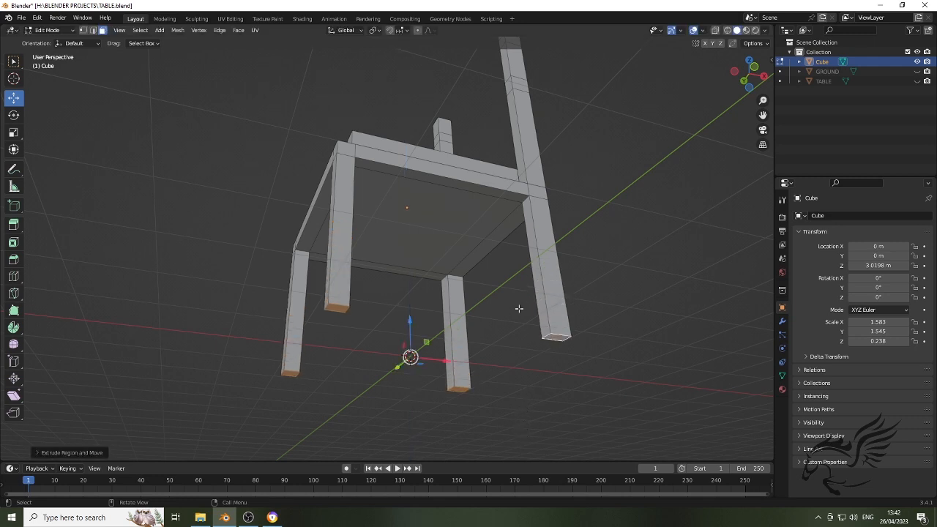
- Extrude the bottom faces of the four legs downward by about 0.24 m and again by about 0.9 m
{"action": "middle_click_drag", "start_coordinate": [476, 298], "coordinate": [507, 289]}
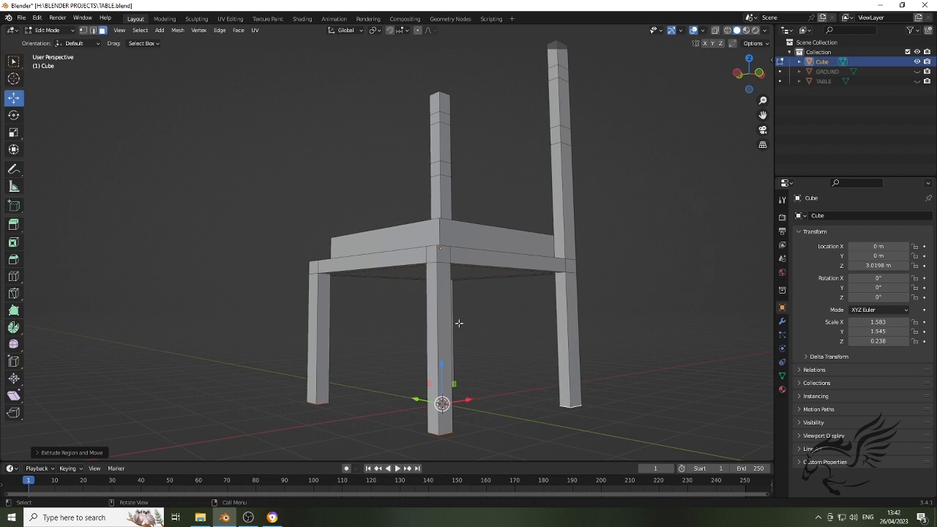
{"action": "key", "text": "e"}
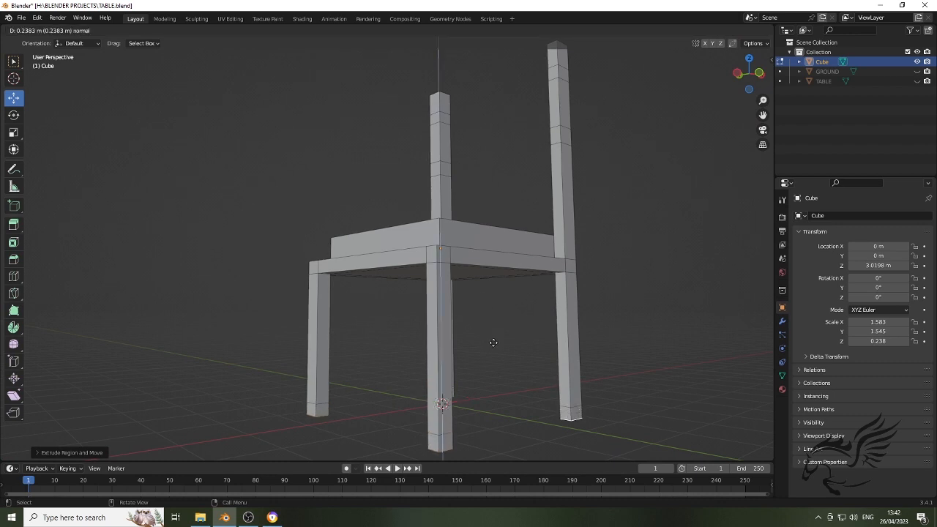
{"action": "left_click", "coordinate": [494, 343]}
{"action": "scroll", "coordinate": [494, 343], "scroll_direction": "down", "scroll_amount": 3}
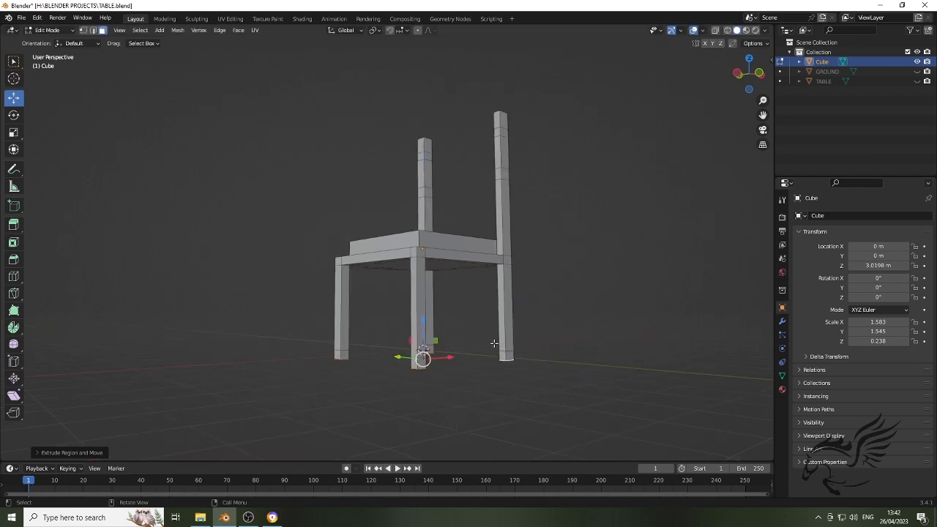
{"action": "key", "text": "e"}
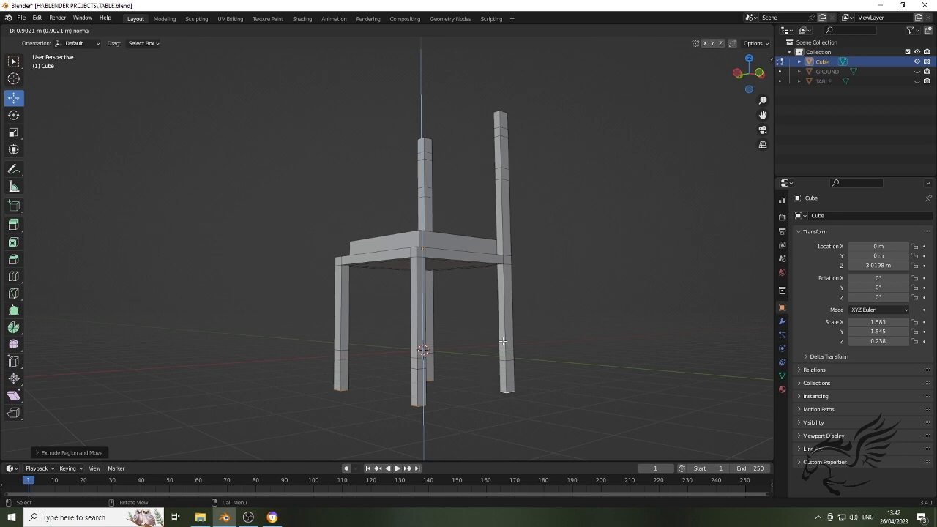
{"action": "left_click", "coordinate": [503, 342]}
- Examine the two backrest posts and their short segments above the seat from several angles
{"action": "middle_click_drag", "start_coordinate": [554, 284], "coordinate": [434, 364]}
{"action": "scroll", "coordinate": [433, 351], "scroll_direction": "up", "scroll_amount": 3}
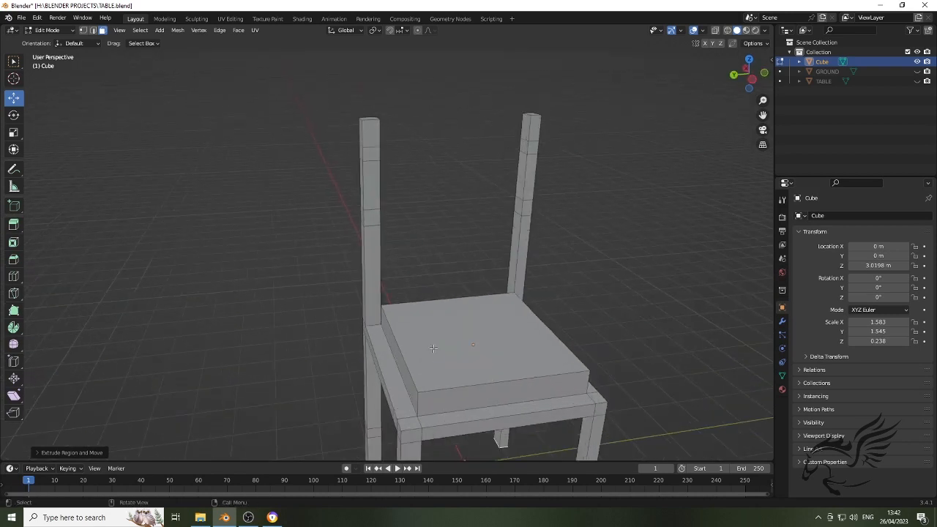
{"action": "scroll", "coordinate": [446, 232], "scroll_direction": "up", "scroll_amount": 2}
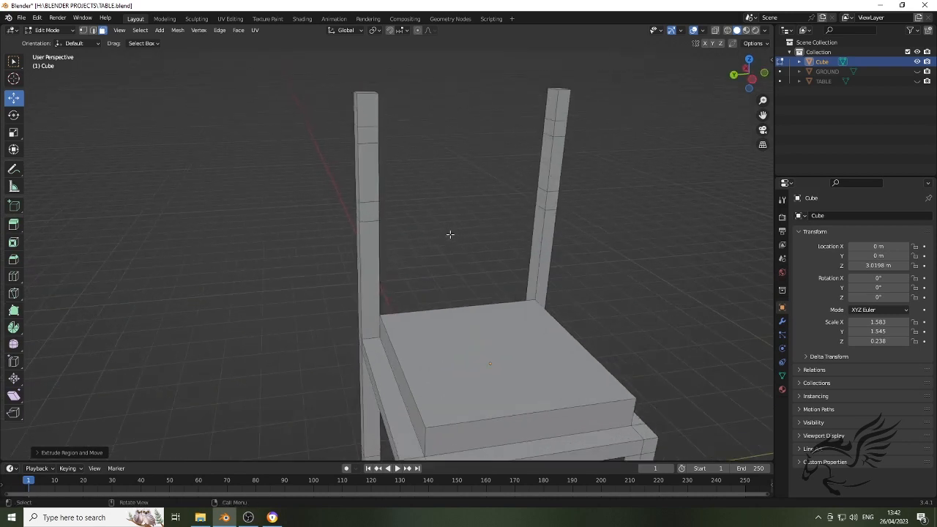
{"action": "scroll", "coordinate": [449, 233], "scroll_direction": "down", "scroll_amount": 4}
{"action": "middle_click_drag", "start_coordinate": [416, 233], "coordinate": [426, 231]}
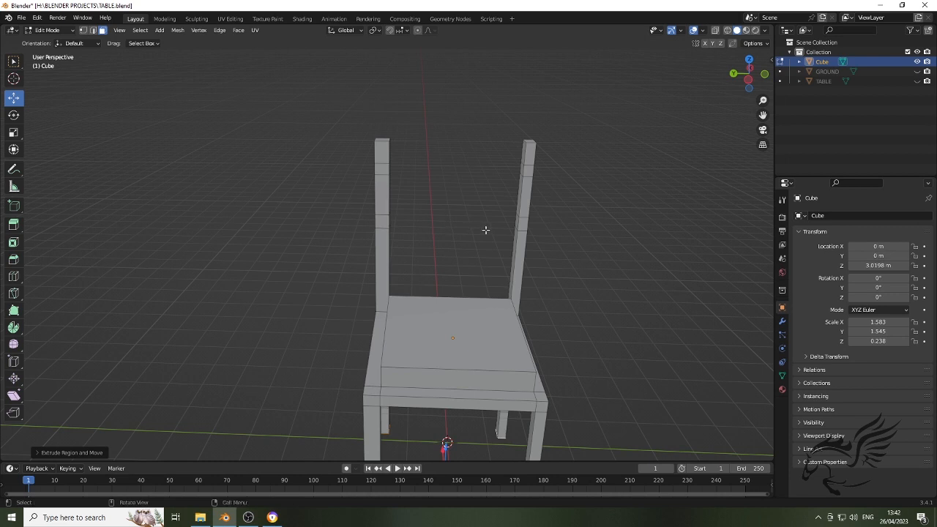
{"action": "middle_click_drag", "start_coordinate": [430, 232], "coordinate": [429, 232]}
{"action": "scroll", "coordinate": [436, 230], "scroll_direction": "up", "scroll_amount": 5}
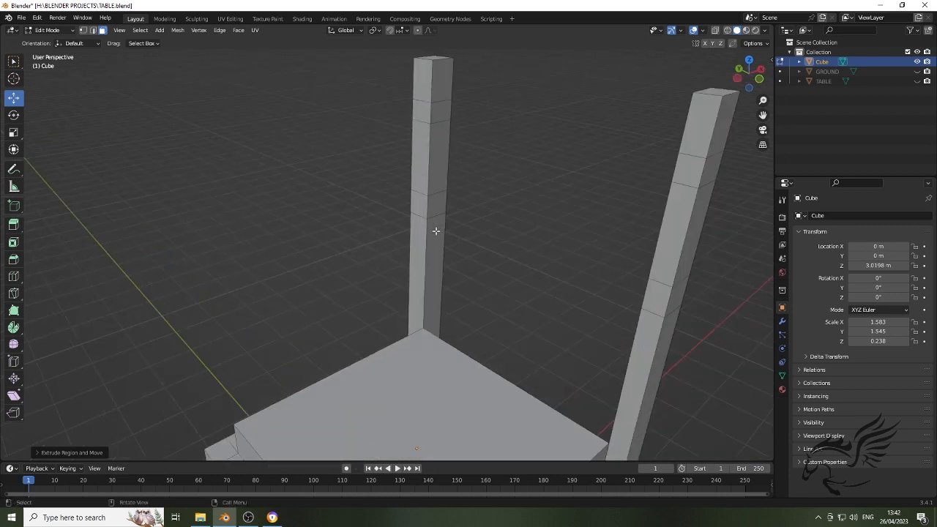
{"action": "middle_click_drag", "start_coordinate": [354, 259], "coordinate": [318, 256]}
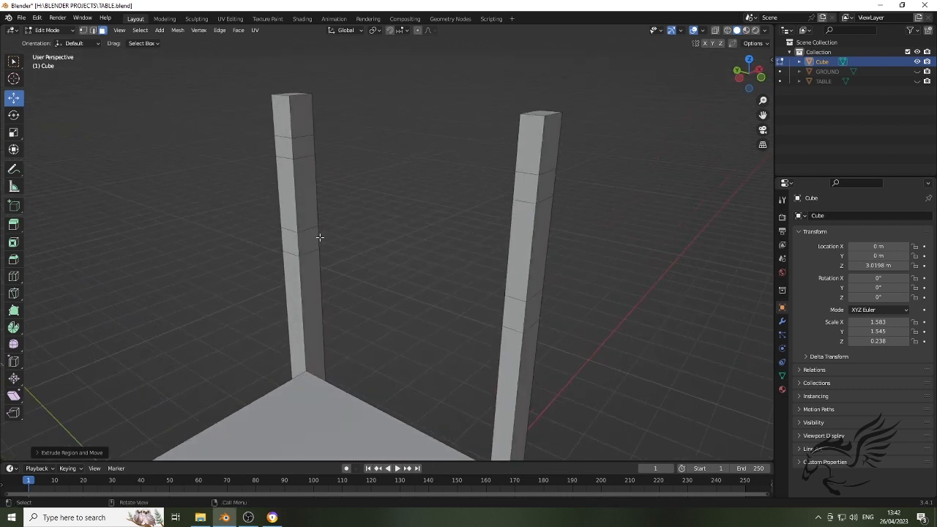
- Fill a face between the rear inner vertical edges of the lower short segments on both posts, as a backrest rail
{"action": "left_click", "coordinate": [92, 31]}
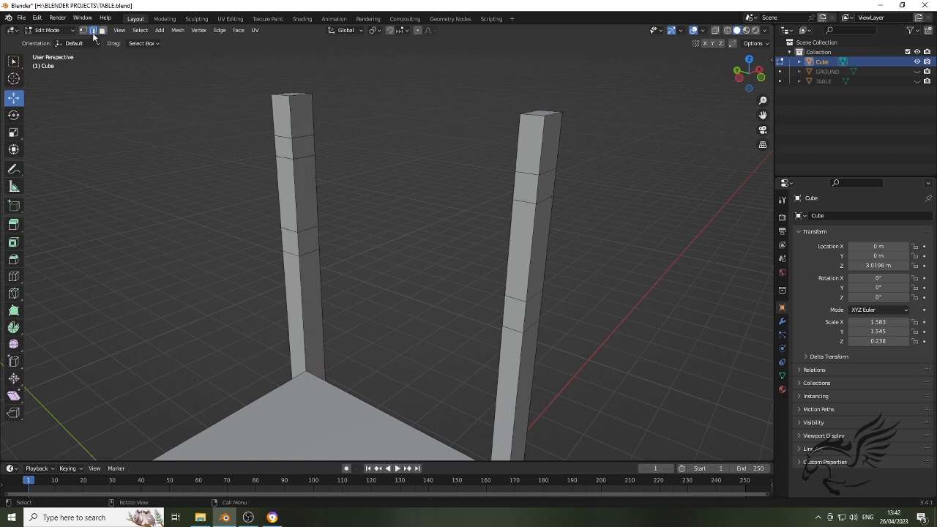
{"action": "left_click", "coordinate": [318, 236]}
{"action": "middle_click_drag", "start_coordinate": [406, 293], "coordinate": [482, 296]}
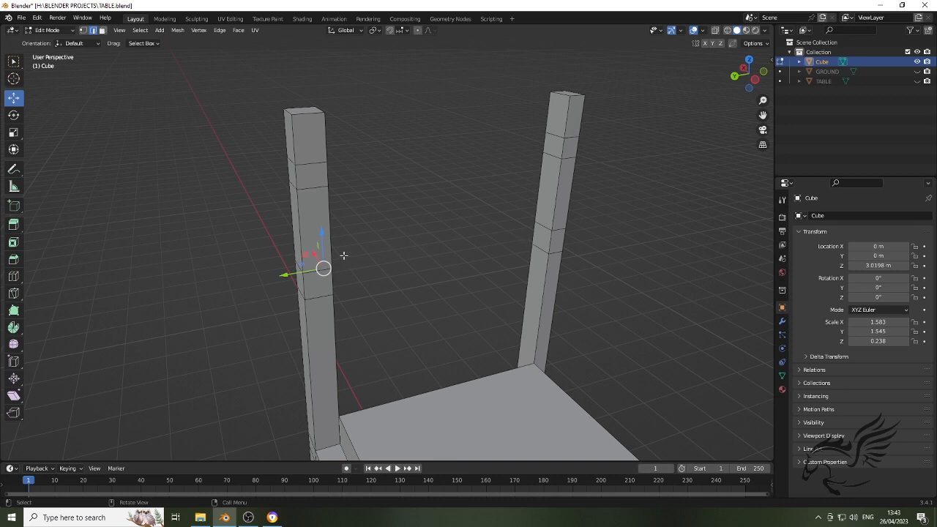
{"action": "middle_click_drag", "start_coordinate": [437, 267], "coordinate": [425, 257]}
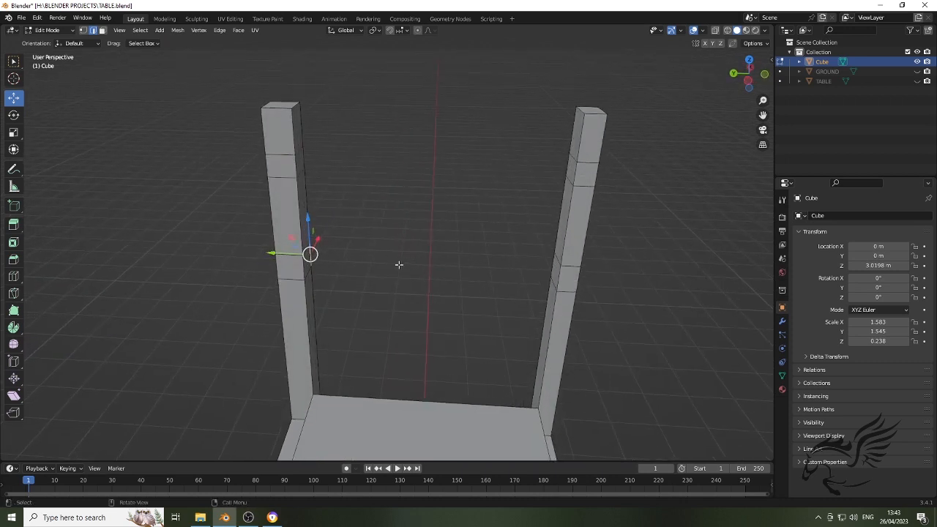
{"action": "middle_click_drag", "start_coordinate": [310, 255], "coordinate": [309, 246]}
{"action": "middle_click_drag", "start_coordinate": [433, 308], "coordinate": [441, 283]}
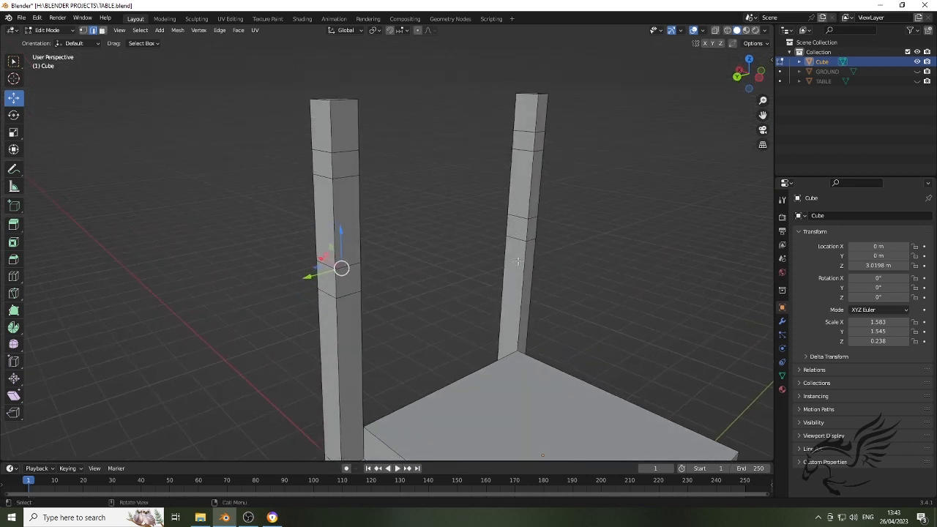
{"action": "left_click", "coordinate": [505, 223], "text": "shift"}
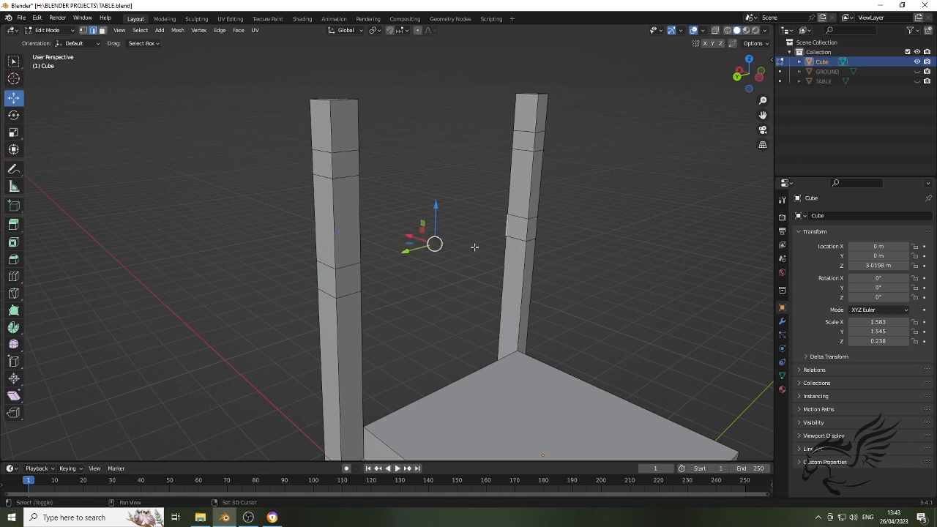
{"action": "middle_click_drag", "start_coordinate": [453, 265], "coordinate": [382, 271]}
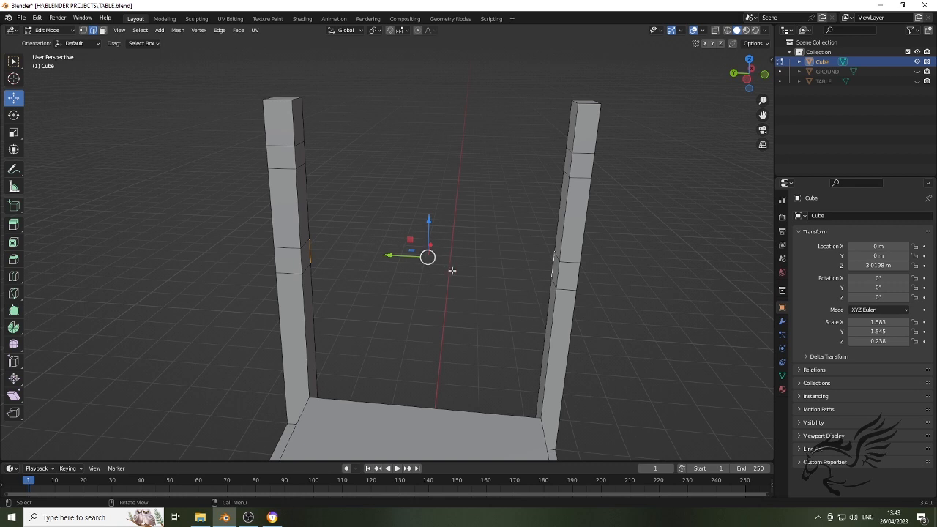
{"action": "key", "text": "f"}
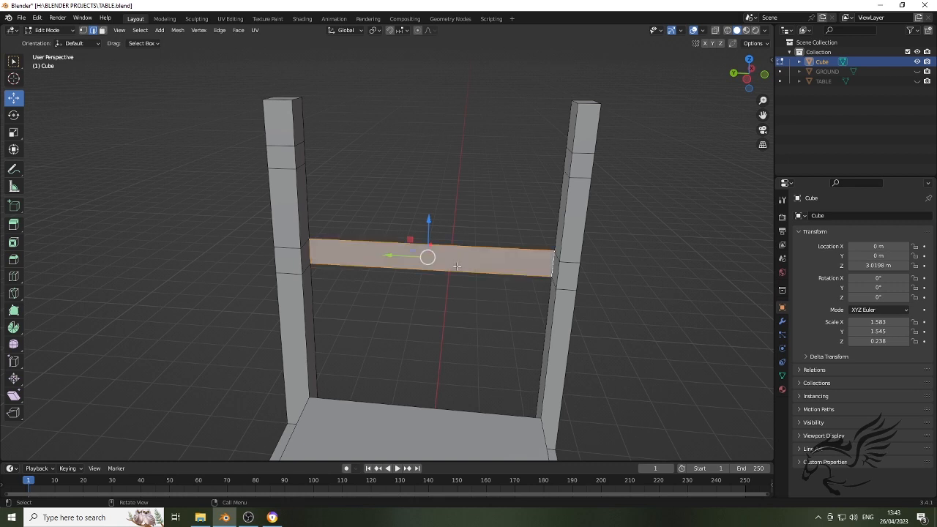
{"action": "middle_click_drag", "start_coordinate": [476, 278], "coordinate": [494, 287]}
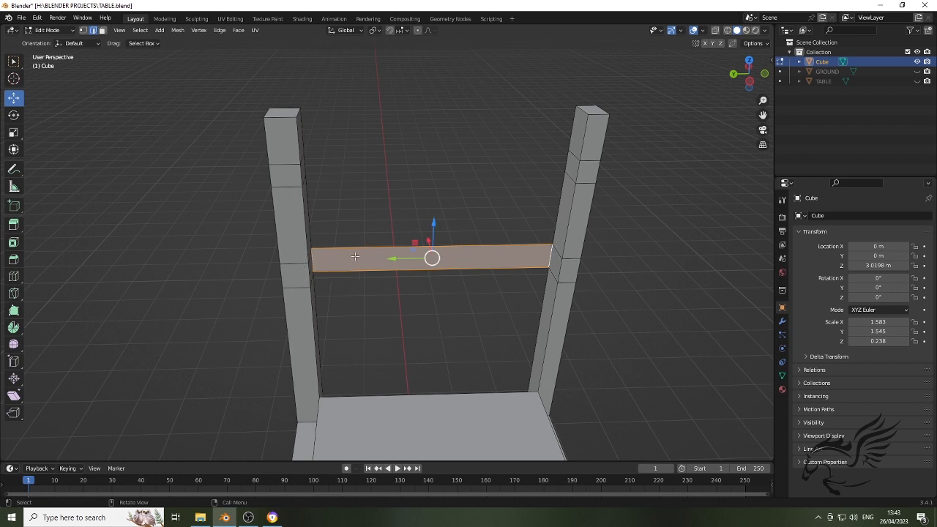
- Fill the underside and front faces of the lower backrest rail between the matching inner edges of the two posts
{"action": "left_click", "coordinate": [559, 254]}
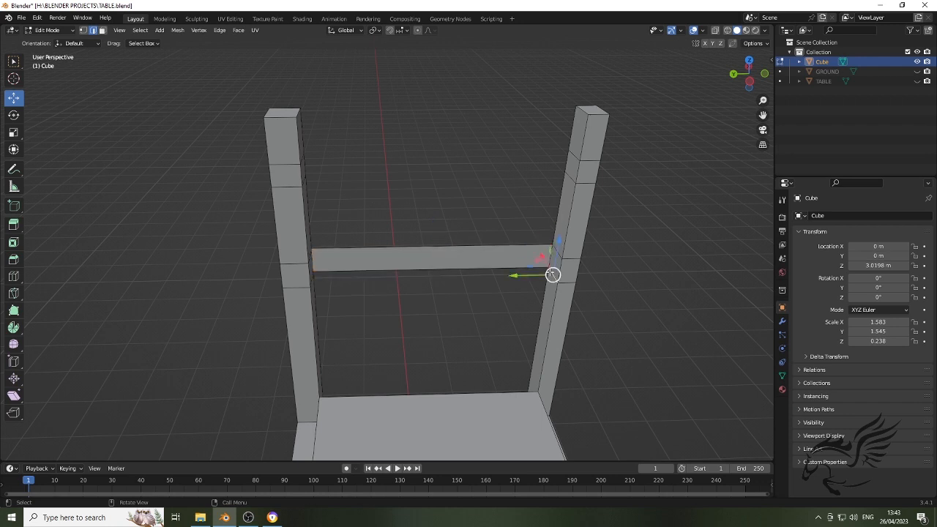
{"action": "middle_click_drag", "start_coordinate": [467, 286], "coordinate": [299, 256]}
{"action": "left_click", "coordinate": [305, 259], "text": "shift"}
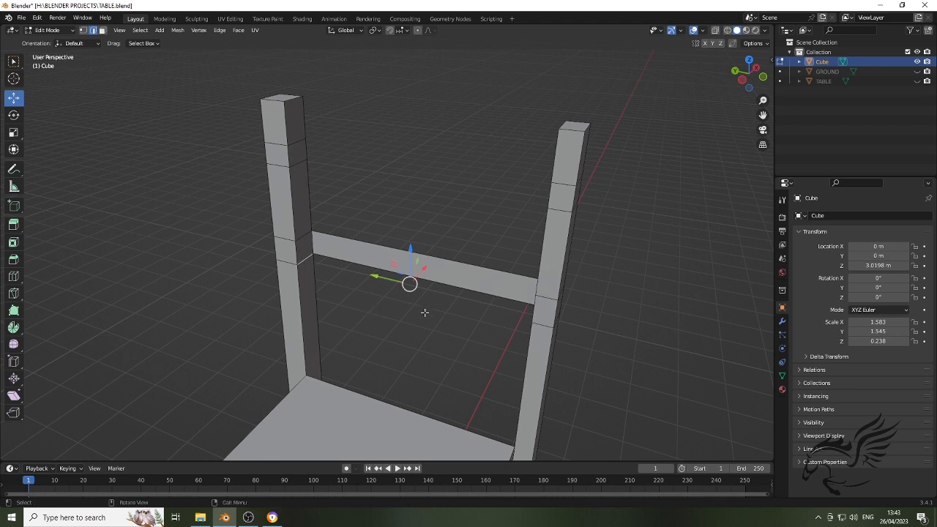
{"action": "key", "text": "f"}
{"action": "middle_click_drag", "start_coordinate": [411, 312], "coordinate": [337, 274]}
{"action": "left_click", "coordinate": [298, 255]}
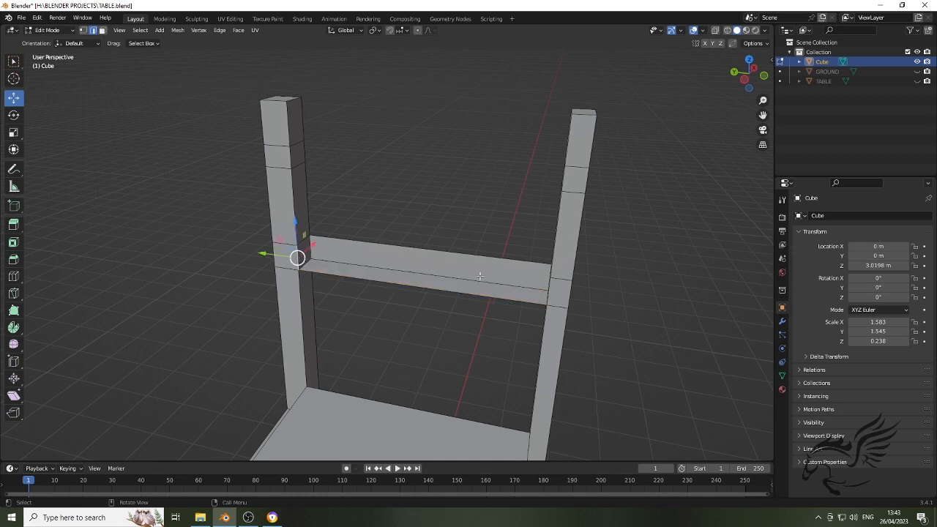
{"action": "middle_click_drag", "start_coordinate": [559, 289], "coordinate": [558, 261]}
{"action": "left_click", "coordinate": [554, 247], "text": "shift"}
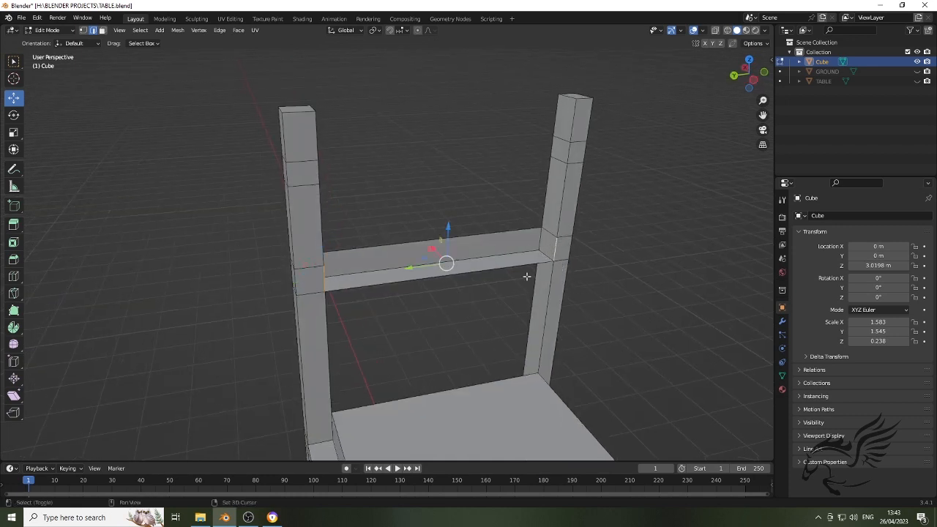
{"action": "key", "text": "f"}
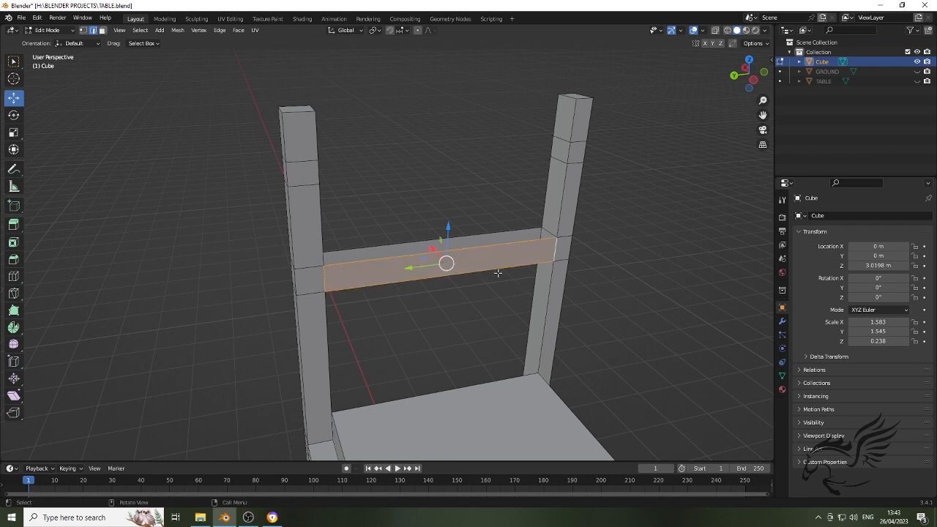
- Fill the top face of the lower backrest rail between the posts' upper inner edges to close it
{"action": "middle_click_drag", "start_coordinate": [472, 289], "coordinate": [462, 291]}
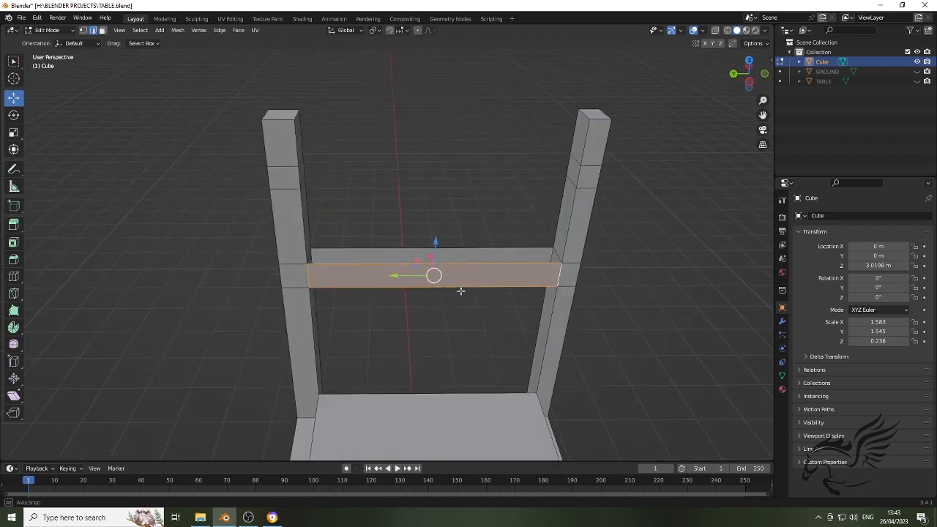
{"action": "left_click", "coordinate": [309, 254]}
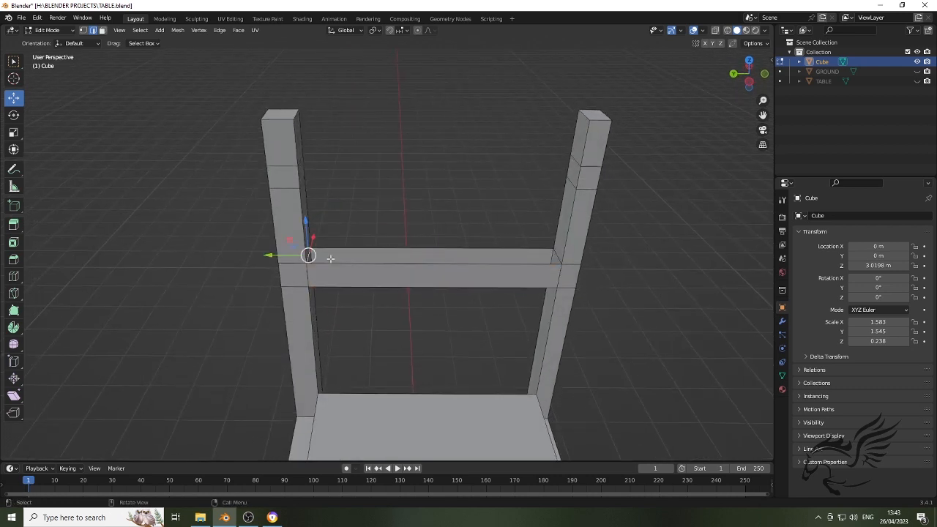
{"action": "left_click", "coordinate": [557, 256], "text": "shift"}
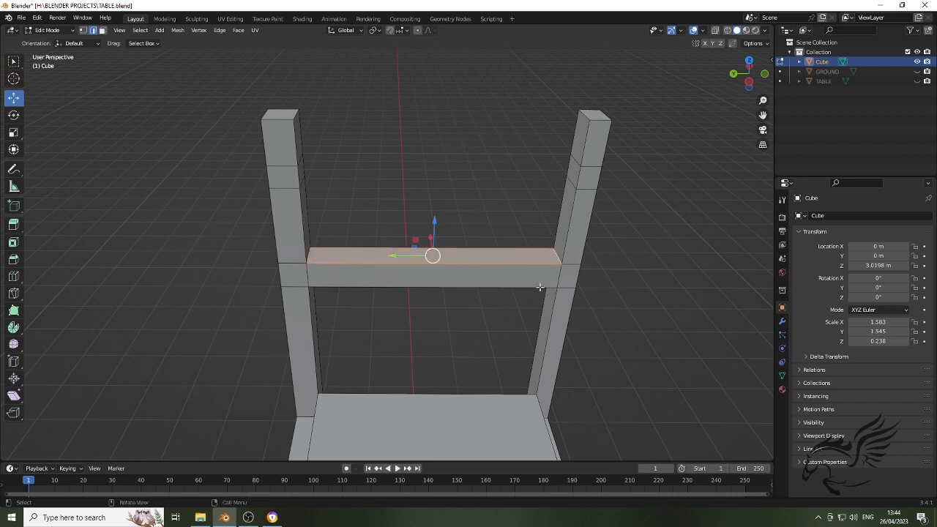
{"action": "middle_click_drag", "start_coordinate": [528, 232], "coordinate": [368, 236]}
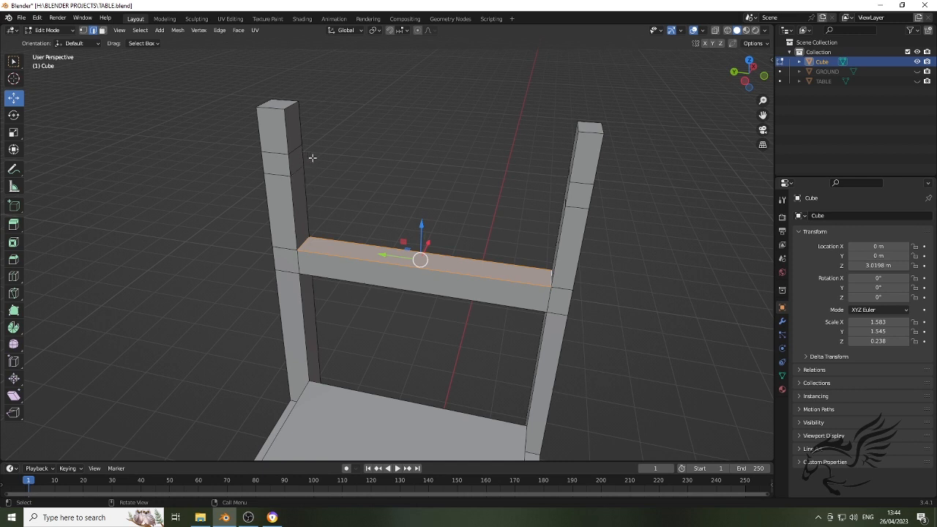
- Fill the rear and underside faces of an upper backrest rail between the upper short segments of the two posts
{"action": "left_click", "coordinate": [312, 157]}
{"action": "middle_click_drag", "start_coordinate": [500, 193], "coordinate": [563, 147]}
{"action": "left_click", "coordinate": [538, 189], "text": "shift"}
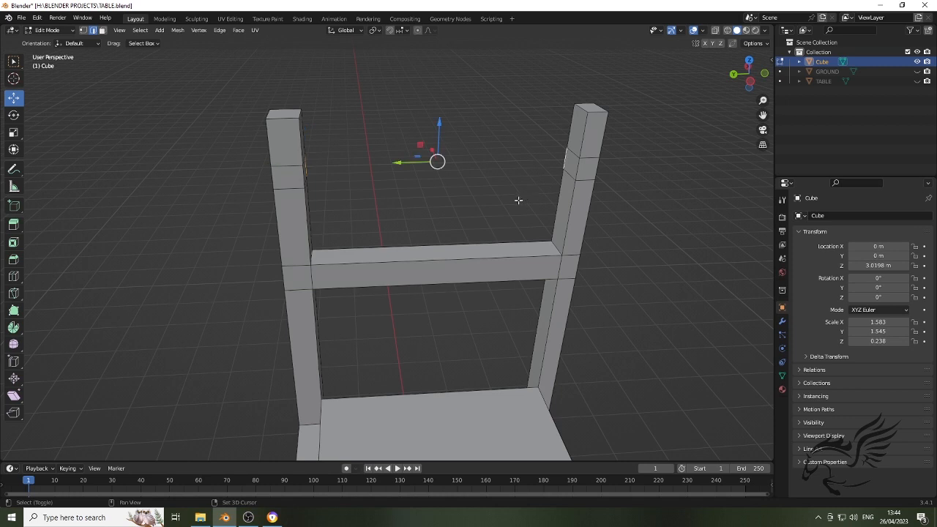
{"action": "key", "text": "f"}
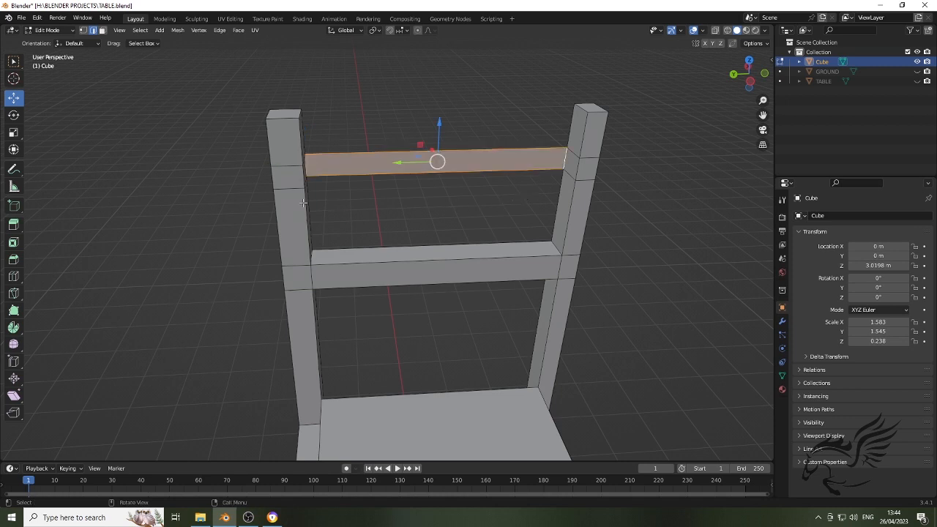
{"action": "middle_click_drag", "start_coordinate": [304, 202], "coordinate": [303, 176]}
{"action": "left_click", "coordinate": [301, 174]}
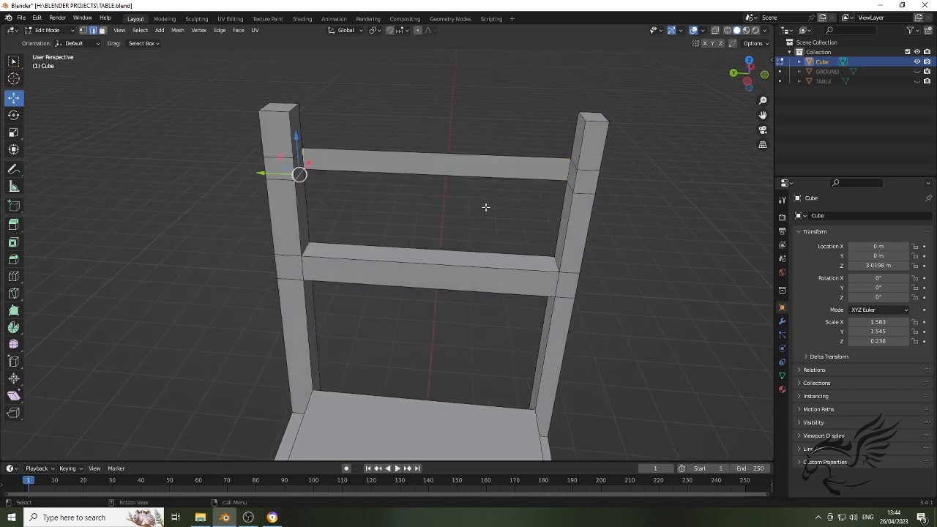
{"action": "left_click", "coordinate": [568, 184], "text": "shift"}
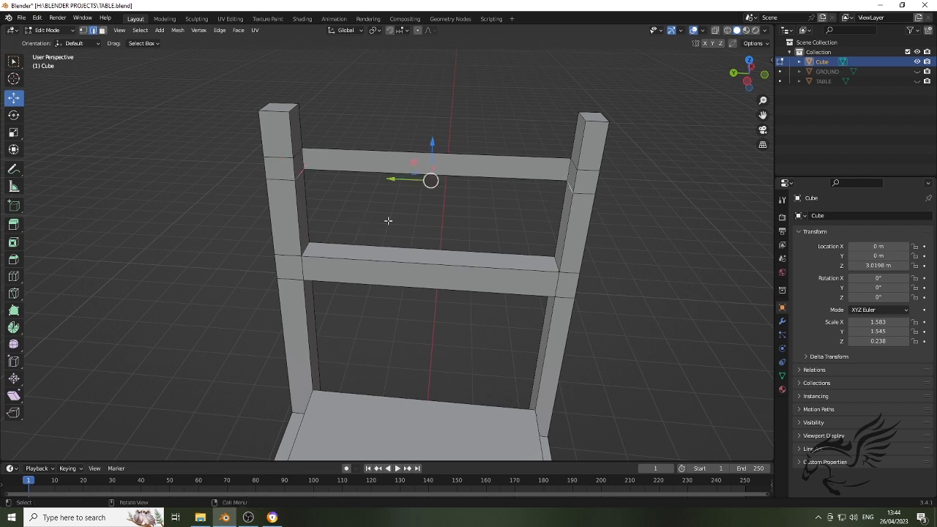
{"action": "key", "text": "f"}
- Fill the front and top faces of the upper backrest rail between the posts' inner edges to close it
{"action": "left_click", "coordinate": [294, 171]}
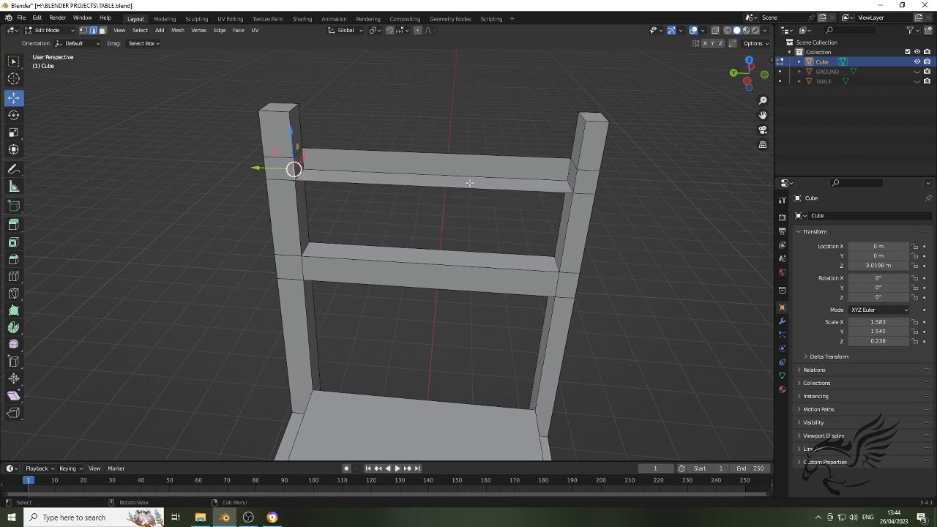
{"action": "left_click", "coordinate": [575, 189], "text": "shift"}
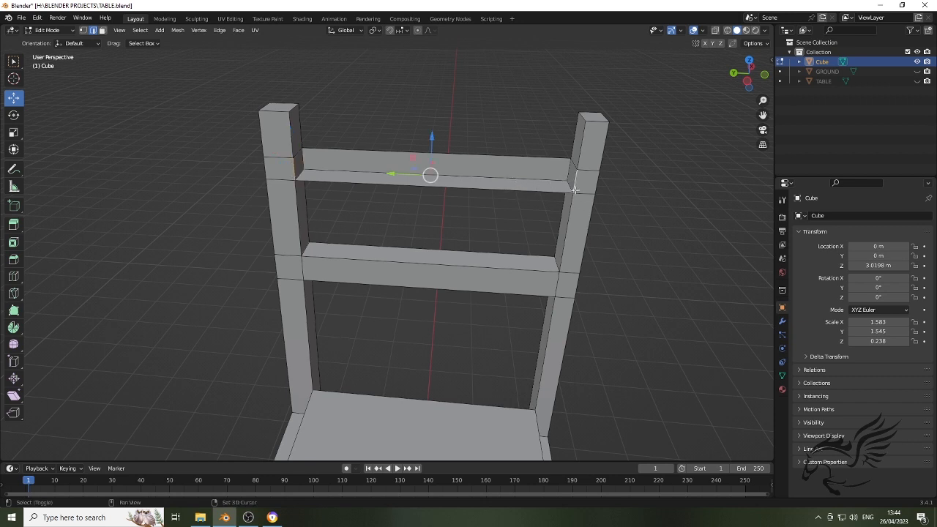
{"action": "key", "text": "f"}
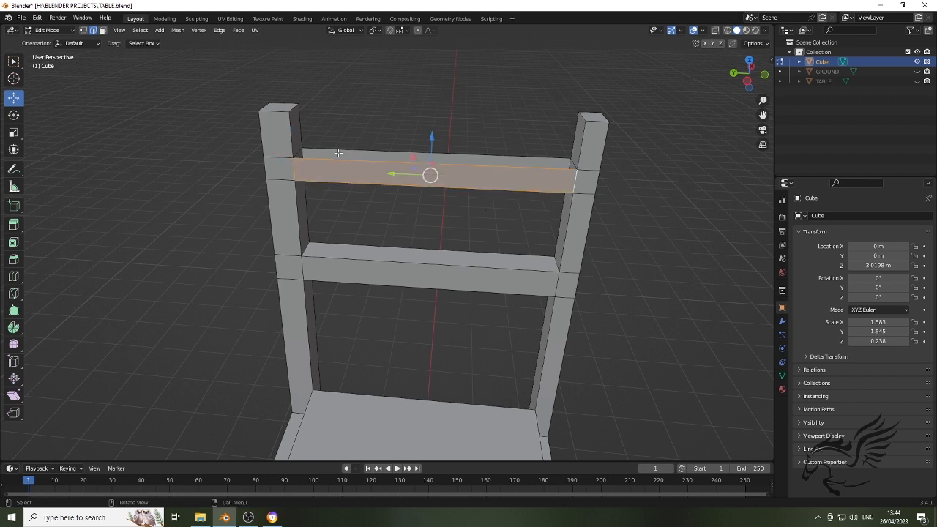
{"action": "left_click", "coordinate": [297, 152]}
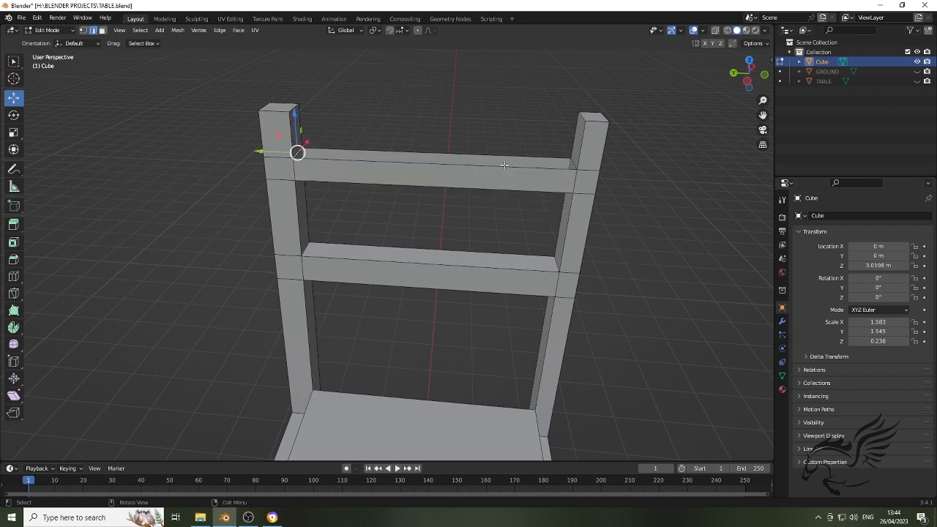
{"action": "left_click", "coordinate": [575, 163], "text": "shift"}
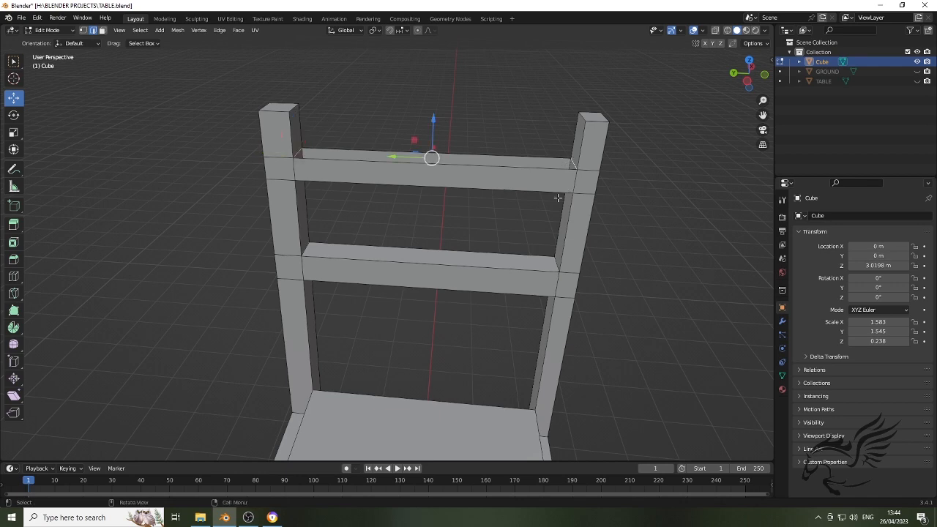
{"action": "key", "text": "f"}
- Fill a face between the rear inner vertical edges of the short segments on the two rear legs, as a crossbar
{"action": "middle_click_drag", "start_coordinate": [460, 224], "coordinate": [546, 203]}
{"action": "scroll", "coordinate": [529, 240], "scroll_direction": "down", "scroll_amount": 3}
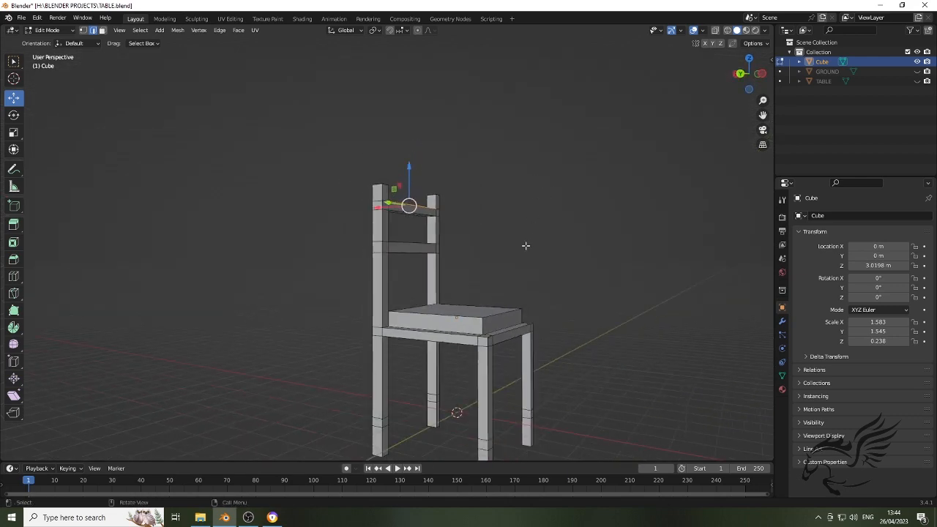
{"action": "middle_click_drag", "start_coordinate": [523, 247], "coordinate": [464, 151]}
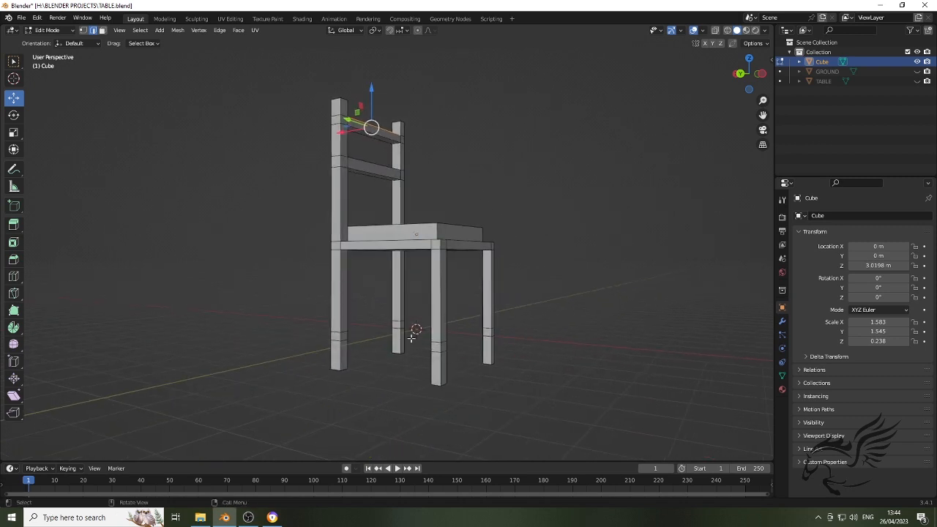
{"action": "middle_click_drag", "start_coordinate": [454, 356], "coordinate": [502, 358]}
{"action": "scroll", "coordinate": [500, 330], "scroll_direction": "up", "scroll_amount": 3}
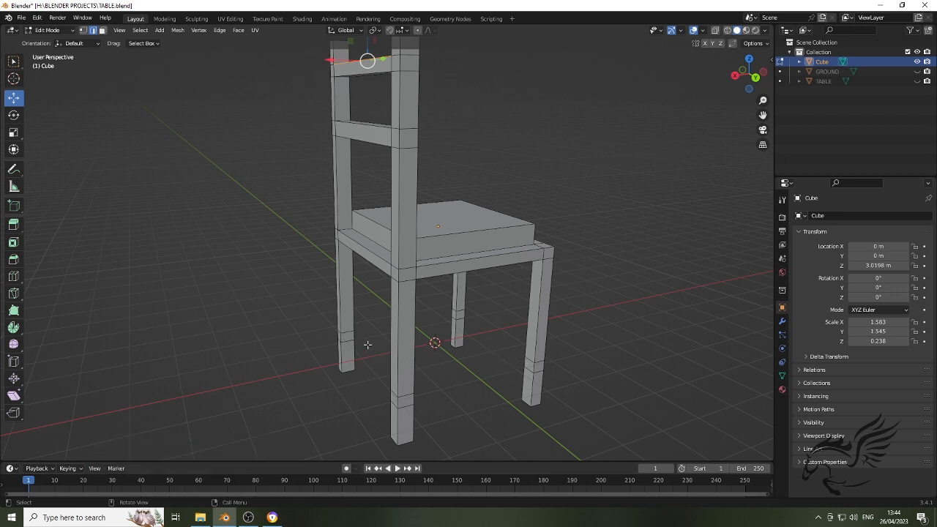
{"action": "scroll", "coordinate": [368, 344], "scroll_direction": "up", "scroll_amount": 2}
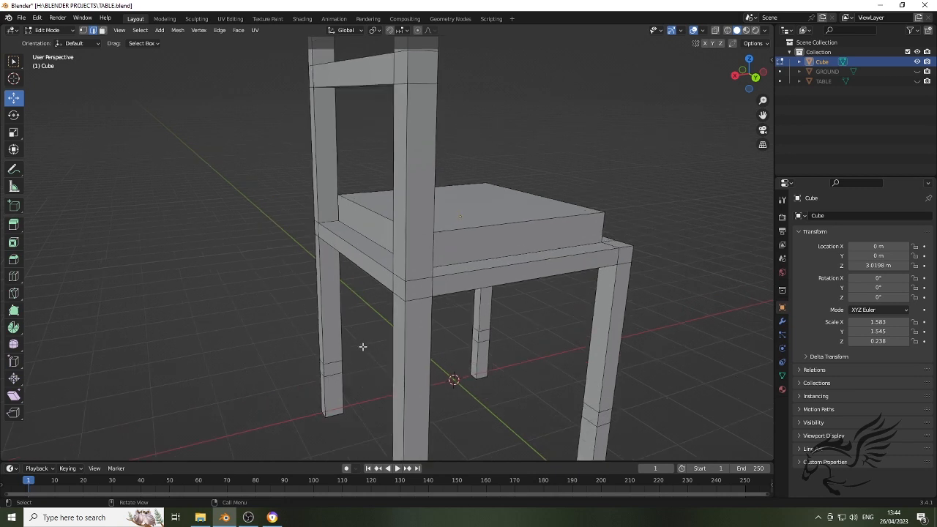
{"action": "left_click", "coordinate": [324, 368]}
{"action": "scroll", "coordinate": [368, 397], "scroll_direction": "down", "scroll_amount": 1}
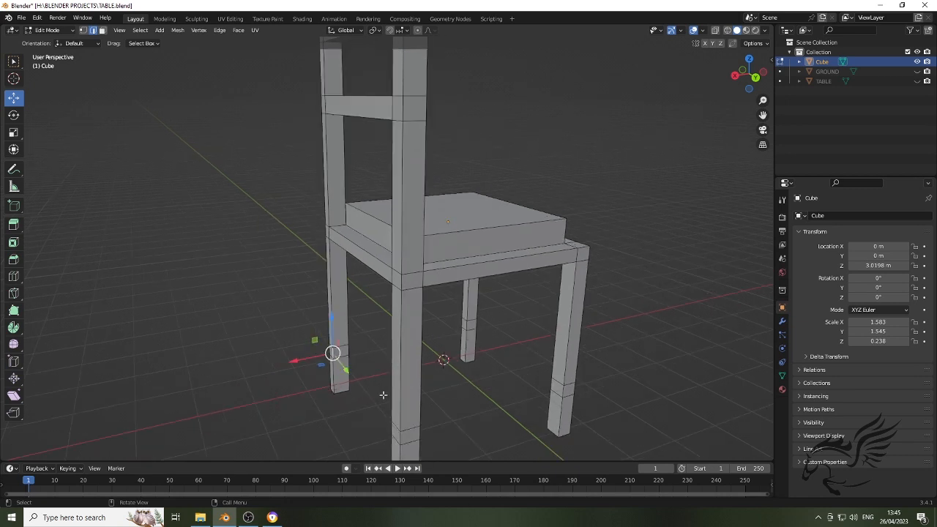
{"action": "middle_click_drag", "start_coordinate": [469, 394], "coordinate": [506, 389]}
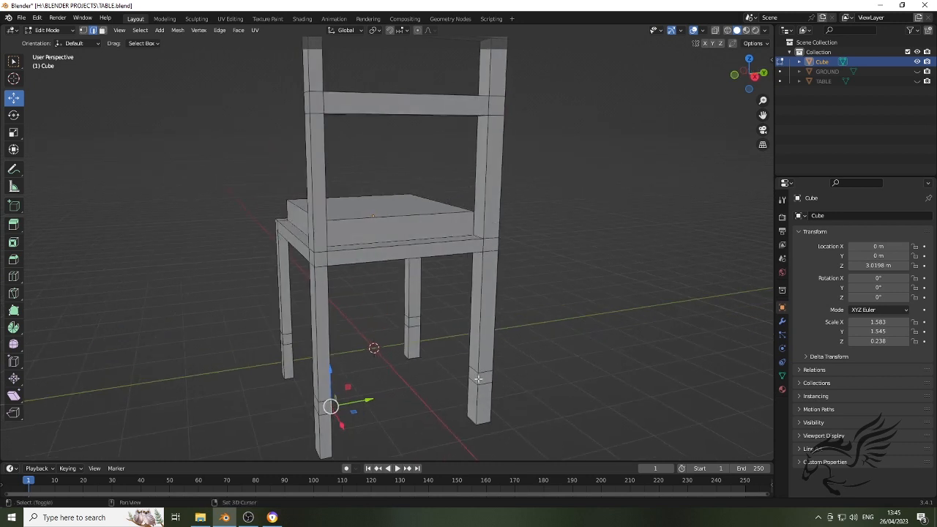
{"action": "left_click", "coordinate": [478, 378], "text": "shift"}
{"action": "key", "text": "f"}
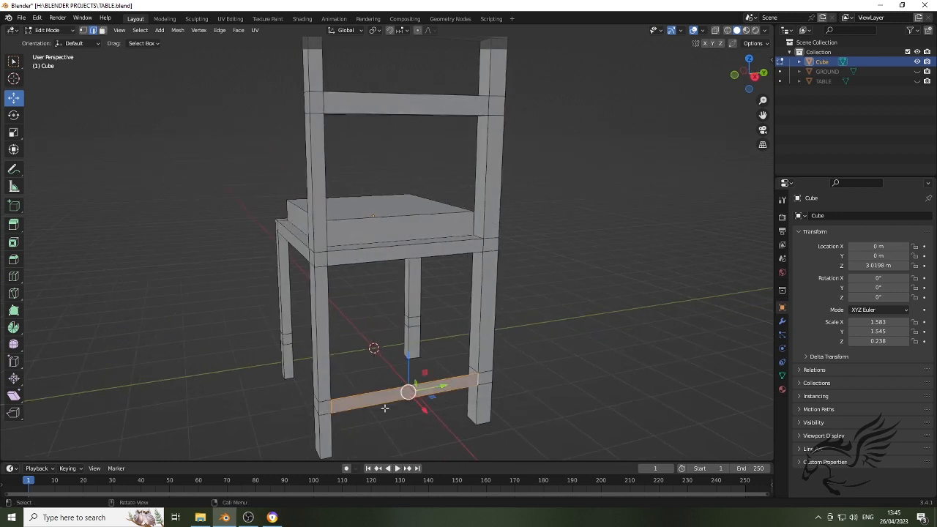
- Fill the underside face of the rear crossbar between the lower inner edges of the rear legs' short segments
{"action": "middle_click_drag", "start_coordinate": [404, 410], "coordinate": [381, 389]}
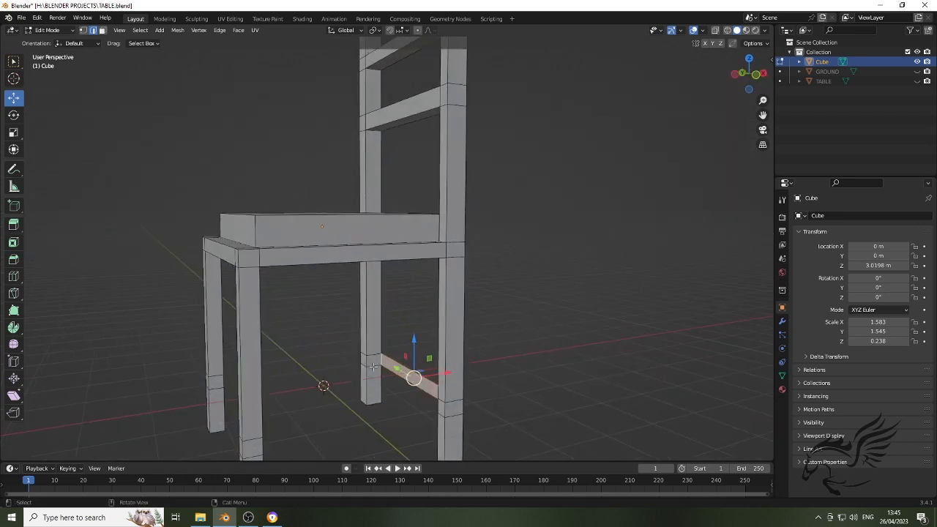
{"action": "left_click", "coordinate": [372, 364]}
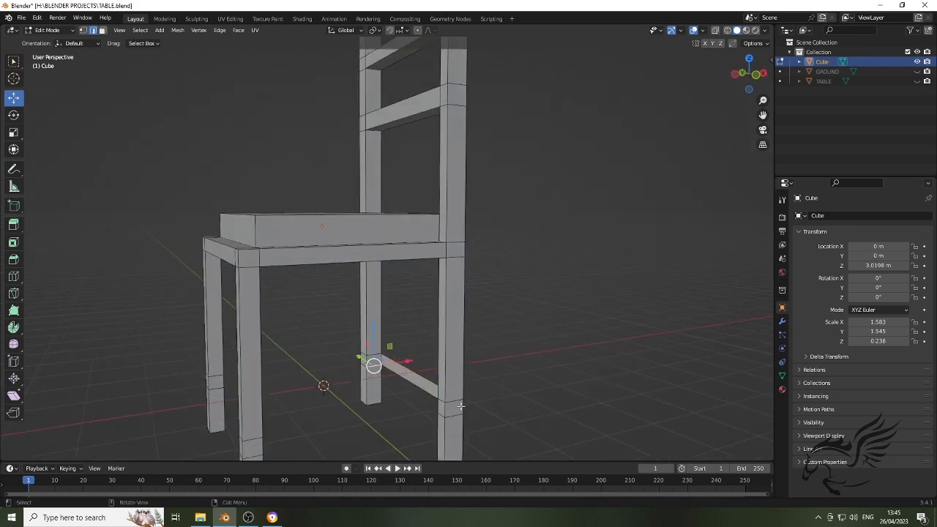
{"action": "middle_click_drag", "start_coordinate": [372, 365], "coordinate": [441, 377]}
{"action": "left_click", "coordinate": [438, 369], "text": "shift"}
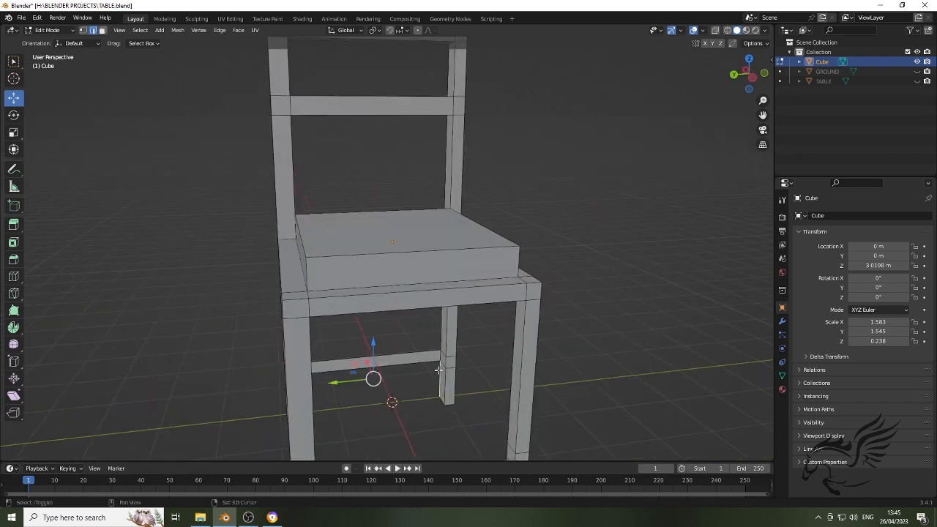
{"action": "left_click", "coordinate": [440, 371], "text": "shift"}
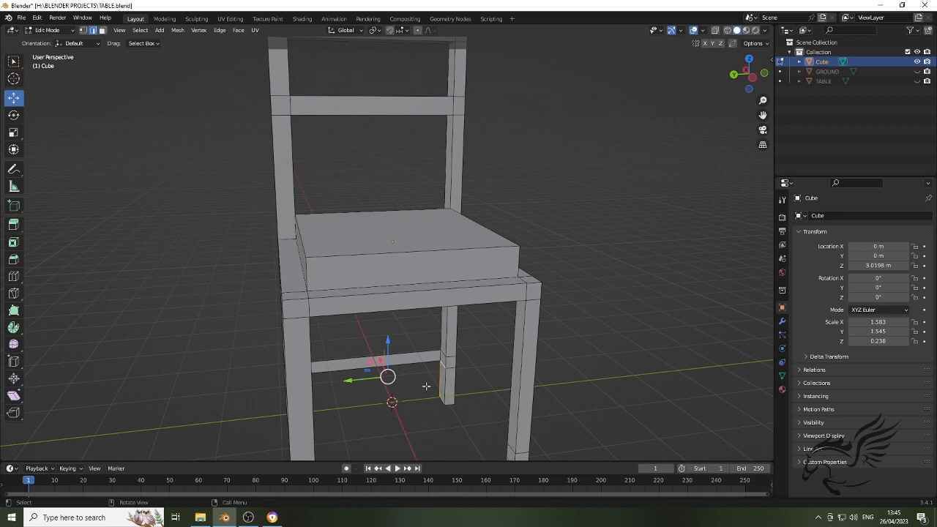
{"action": "left_click", "coordinate": [443, 362]}
{"action": "left_click", "coordinate": [442, 364]}
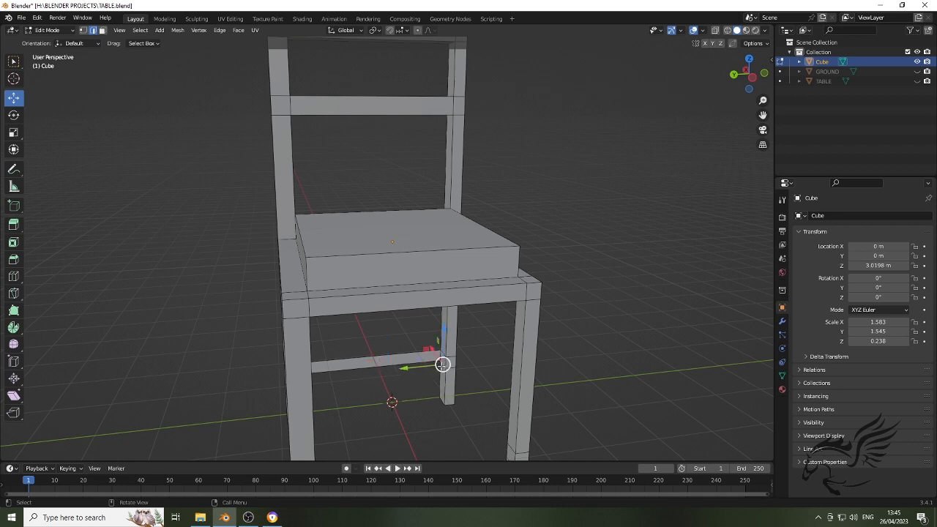
{"action": "middle_click_drag", "start_coordinate": [362, 403], "coordinate": [313, 369]}
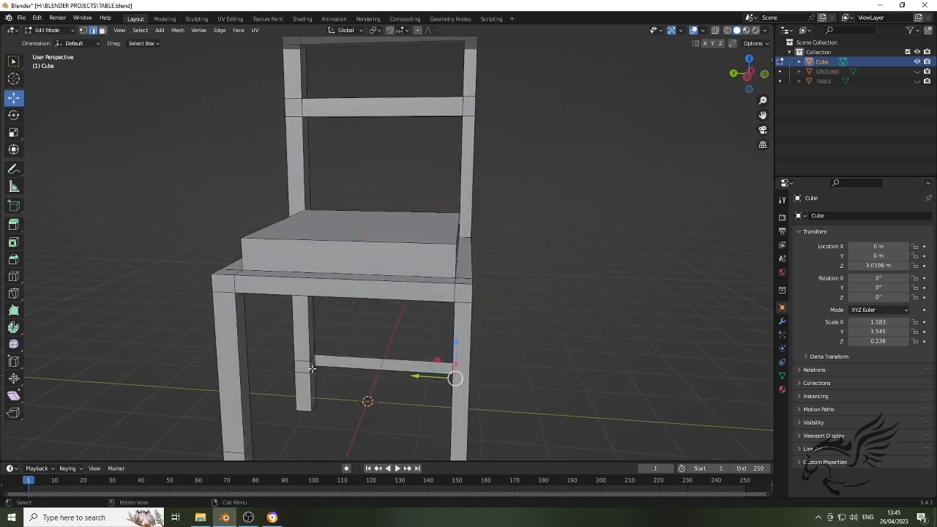
{"action": "left_click", "coordinate": [313, 370], "text": "shift"}
{"action": "key", "text": "f"}
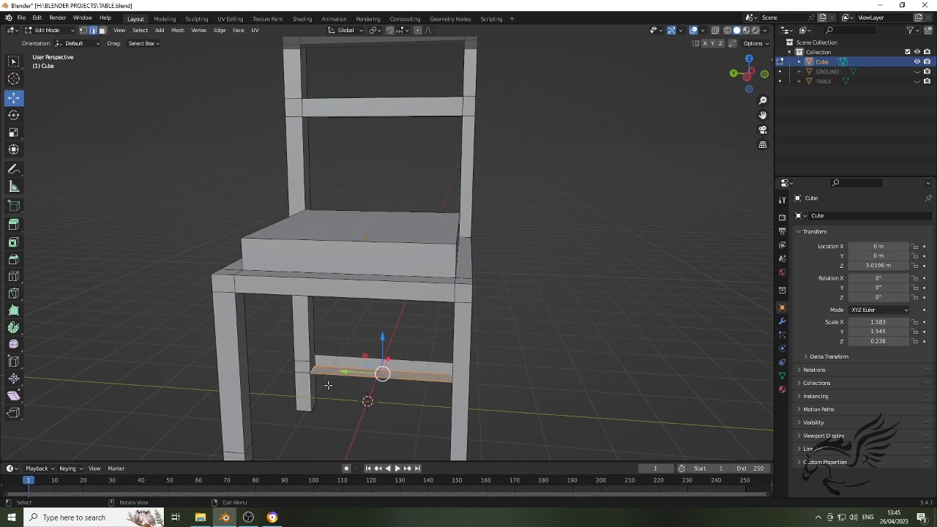
- Fill the front face of the rear crossbar between the front inner vertical edges of the rear legs' short segments
{"action": "left_click", "coordinate": [312, 369]}
{"action": "middle_click_drag", "start_coordinate": [370, 391], "coordinate": [425, 361]}
{"action": "left_click", "coordinate": [415, 370], "text": "shift"}
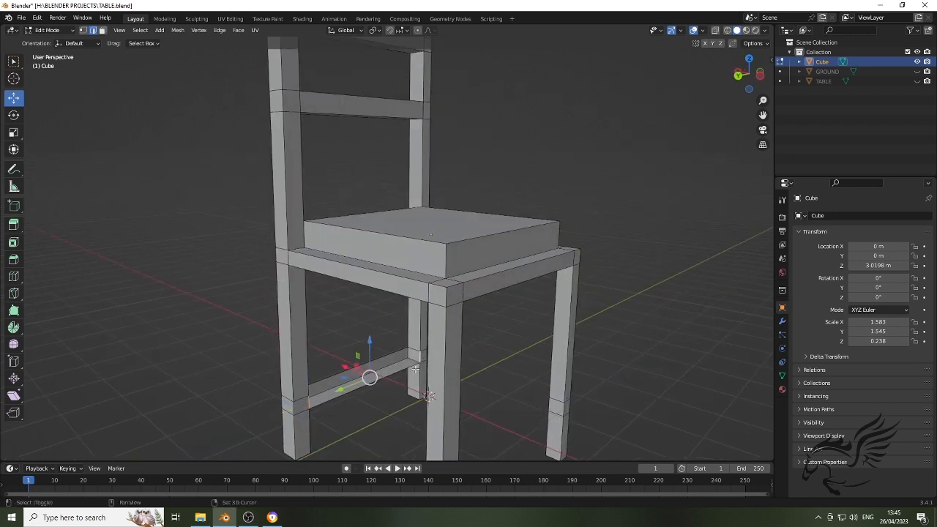
{"action": "key", "text": "f"}
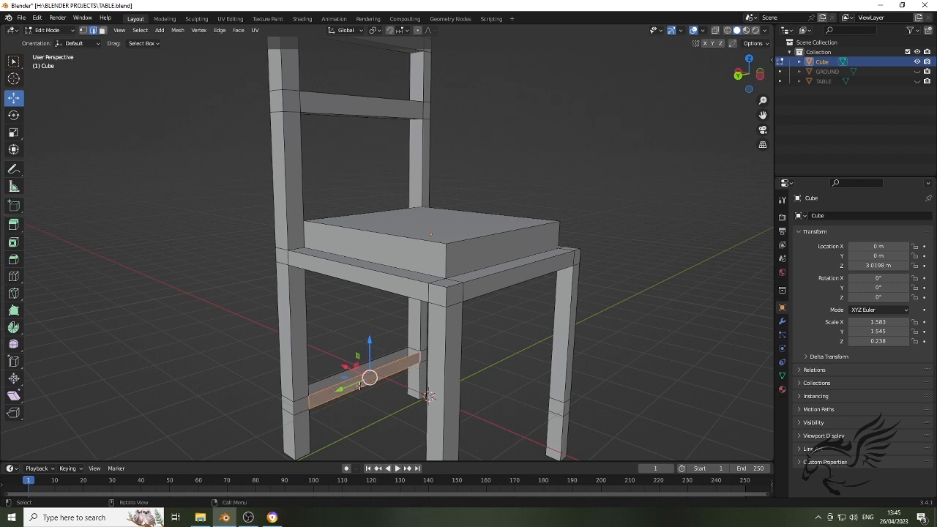
{"action": "middle_click_drag", "start_coordinate": [359, 387], "coordinate": [334, 387]}
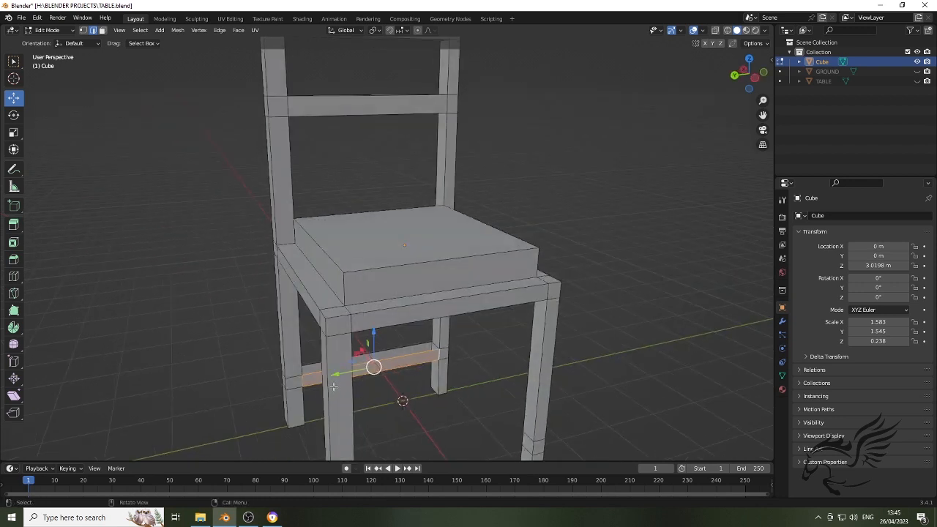
- Fill the top face of the rear crossbar between the upper inner edges of the rear legs' short segments
{"action": "left_click", "coordinate": [435, 344]}
{"action": "middle_click_drag", "start_coordinate": [383, 374], "coordinate": [353, 338]}
{"action": "left_click", "coordinate": [353, 338]}
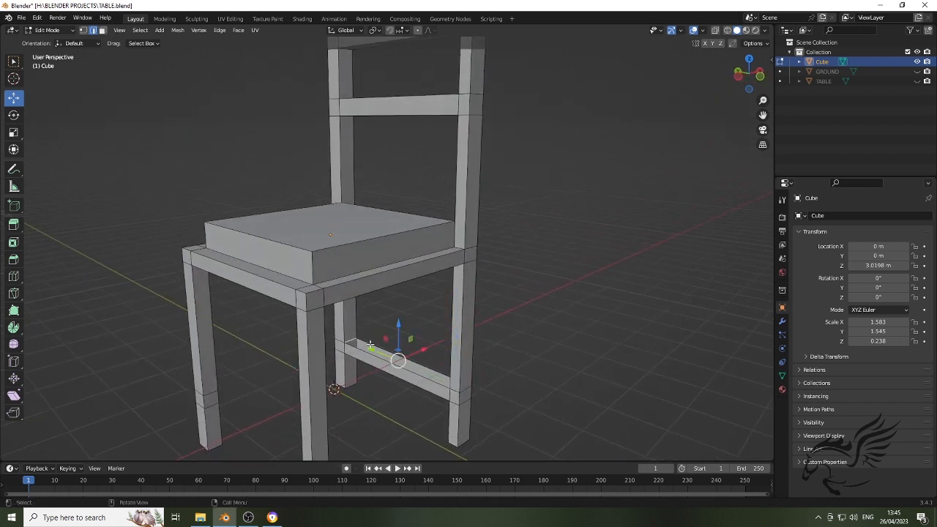
{"action": "left_click", "coordinate": [370, 349], "text": "shift"}
{"action": "middle_click_drag", "start_coordinate": [385, 363], "coordinate": [371, 381]}
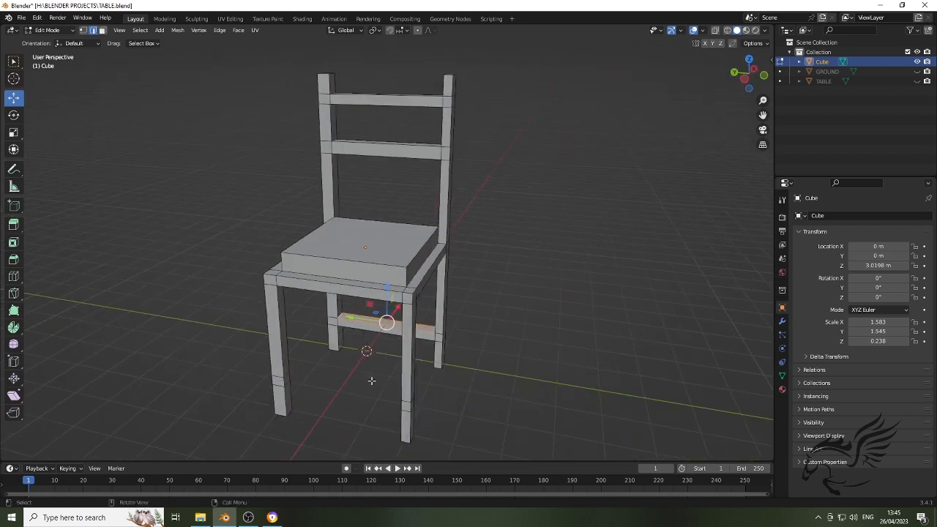
- Fill a horizontal top face between the upper inner edges of the two front legs' short segments to start a front crossbar
{"action": "left_click", "coordinate": [287, 374]}
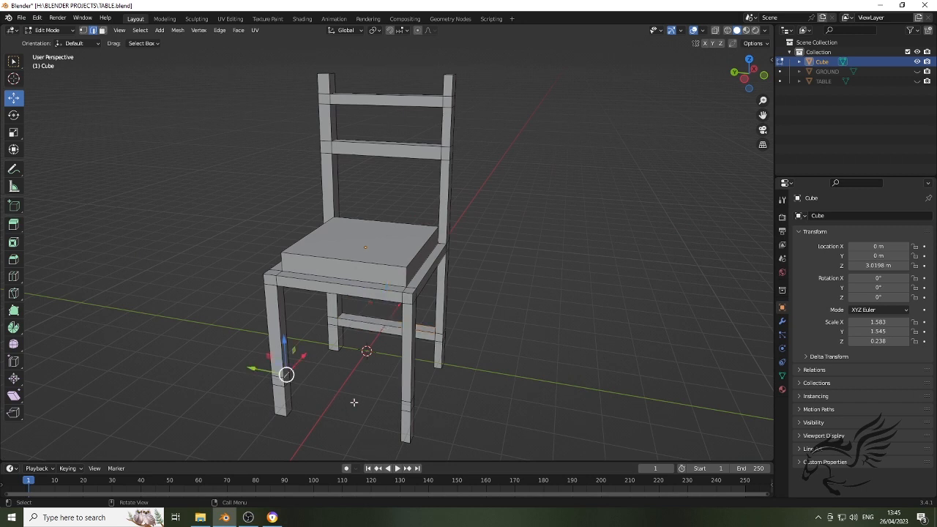
{"action": "middle_click_drag", "start_coordinate": [429, 393], "coordinate": [492, 396]}
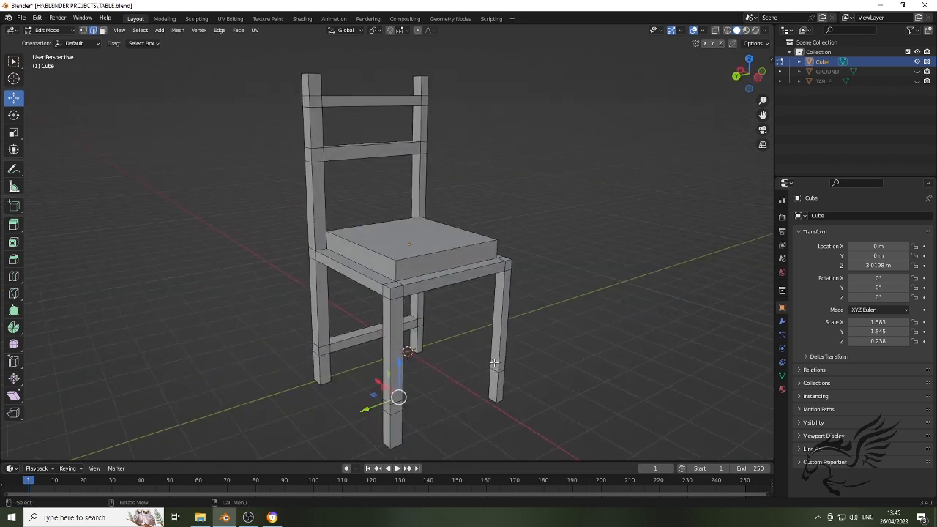
{"action": "left_click", "coordinate": [474, 385]}
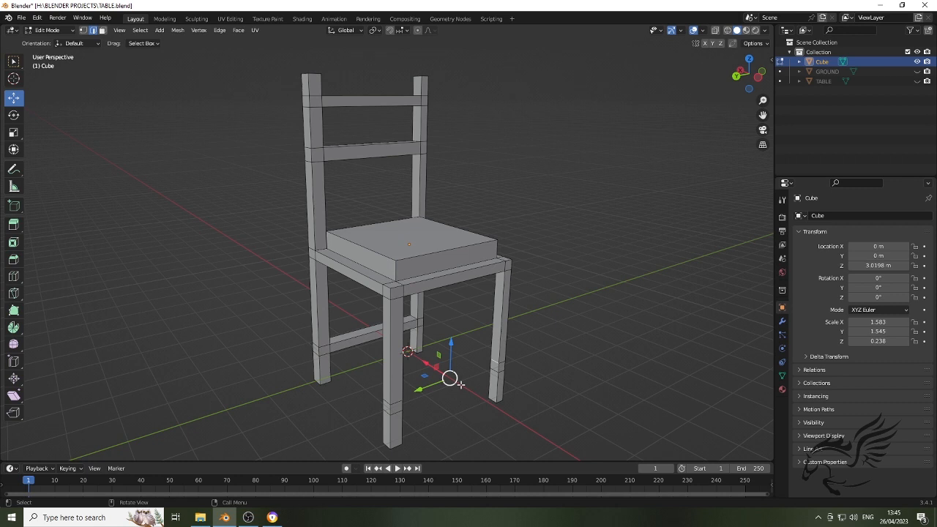
{"action": "left_click", "coordinate": [449, 387]}
{"action": "middle_click_drag", "start_coordinate": [449, 387], "coordinate": [295, 386]}
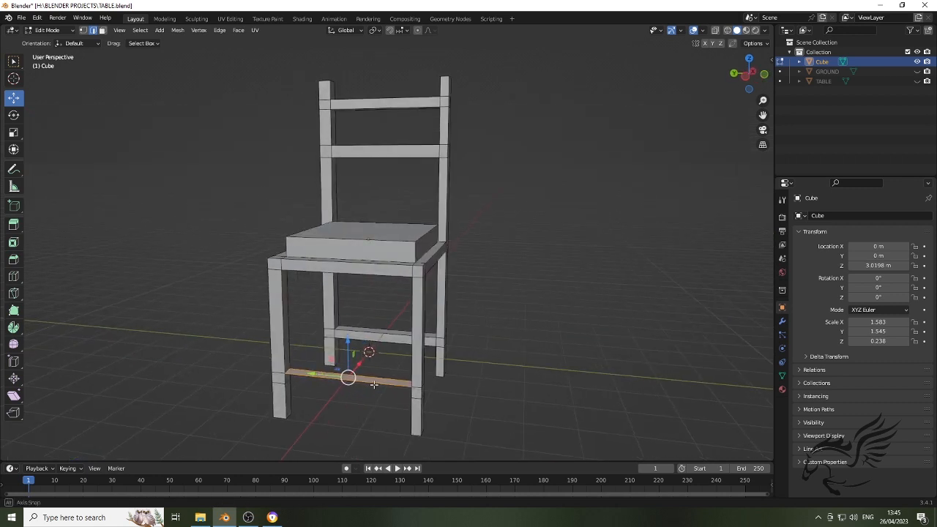
- Fill the rear face of the front crossbar between the rear inner vertical edges of the front legs' short segments
{"action": "left_click", "coordinate": [292, 375]}
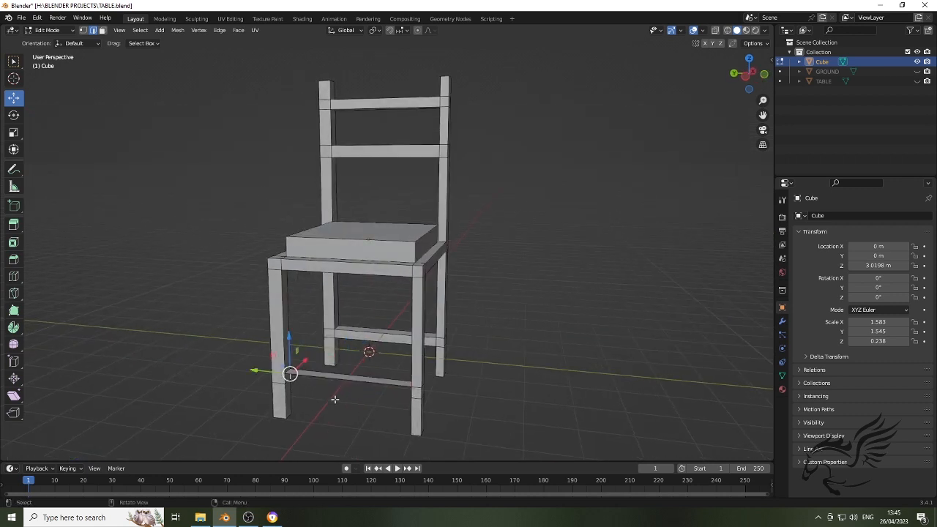
{"action": "middle_click_drag", "start_coordinate": [403, 401], "coordinate": [459, 392]}
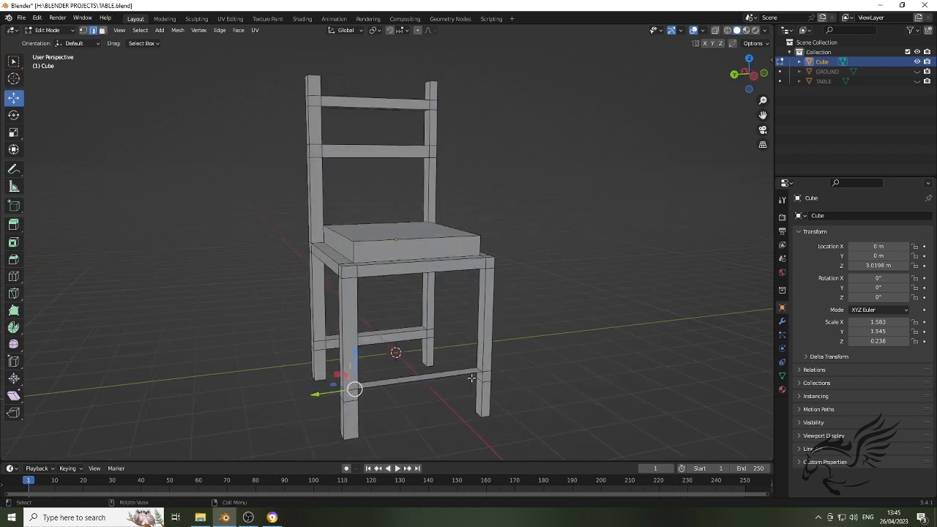
{"action": "left_click", "coordinate": [470, 375], "text": "shift"}
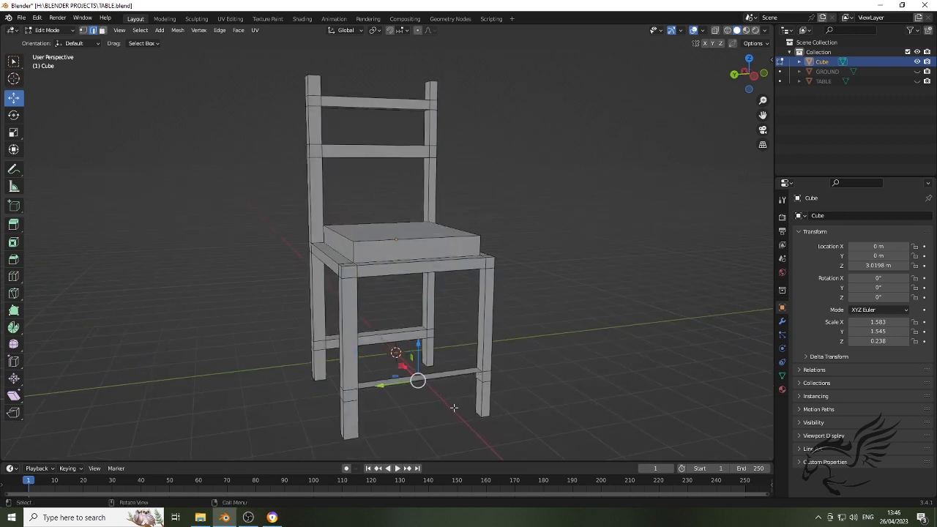
{"action": "key", "text": "f"}
- Fill the underside face of the front crossbar between the lower inner edges of the front legs' short segments
{"action": "middle_click_drag", "start_coordinate": [414, 388], "coordinate": [255, 368]}
{"action": "left_click", "coordinate": [268, 368]}
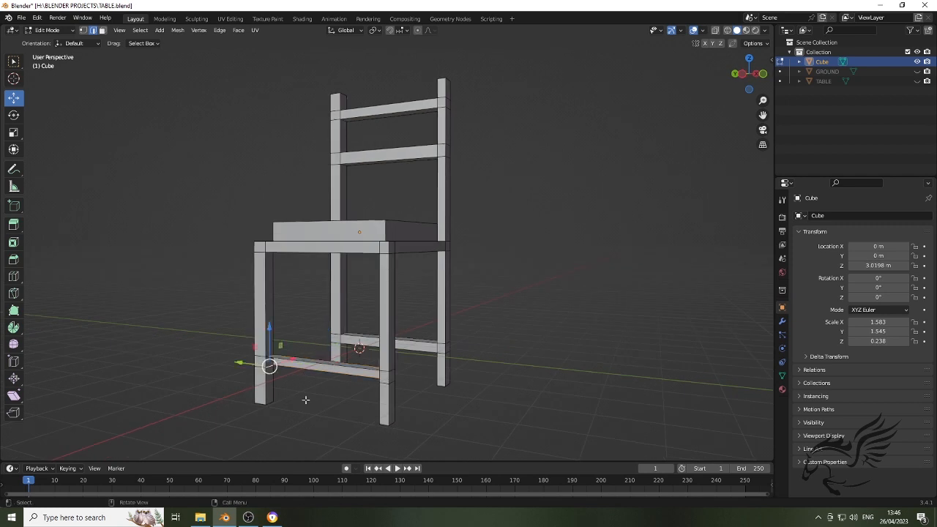
{"action": "middle_click_drag", "start_coordinate": [386, 407], "coordinate": [495, 398]}
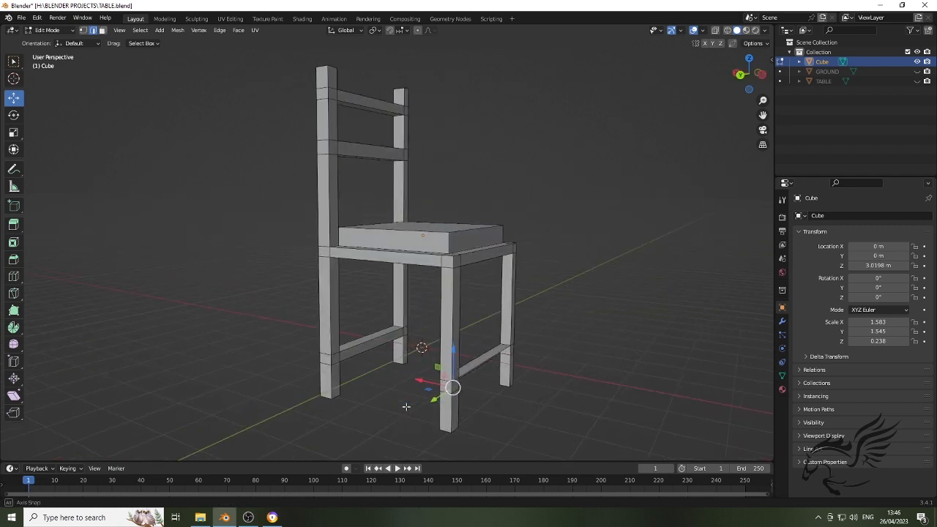
{"action": "left_click", "coordinate": [505, 355], "text": "shift"}
{"action": "key", "text": "f"}
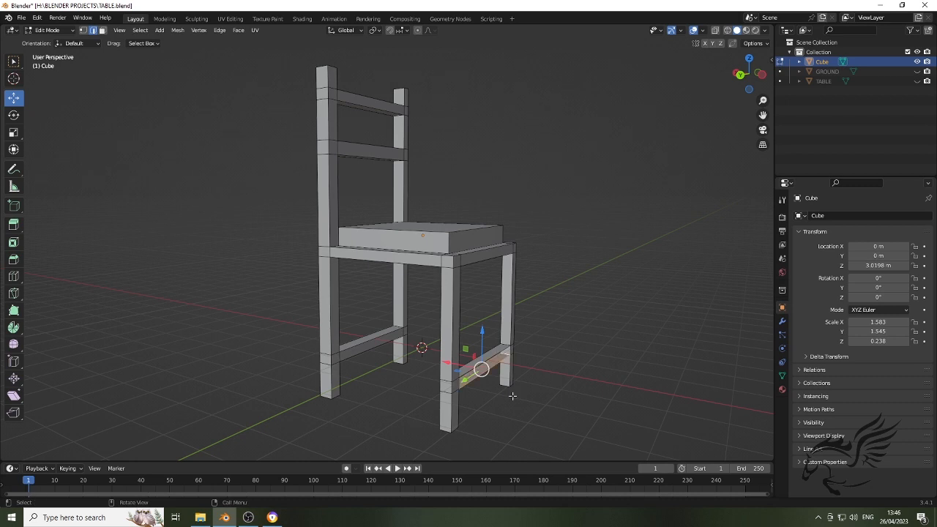
- Fill the front face of the front crossbar between the front inner vertical edges of the front legs' short segments
{"action": "middle_click_drag", "start_coordinate": [447, 400], "coordinate": [292, 374]}
{"action": "left_click", "coordinate": [269, 366]}
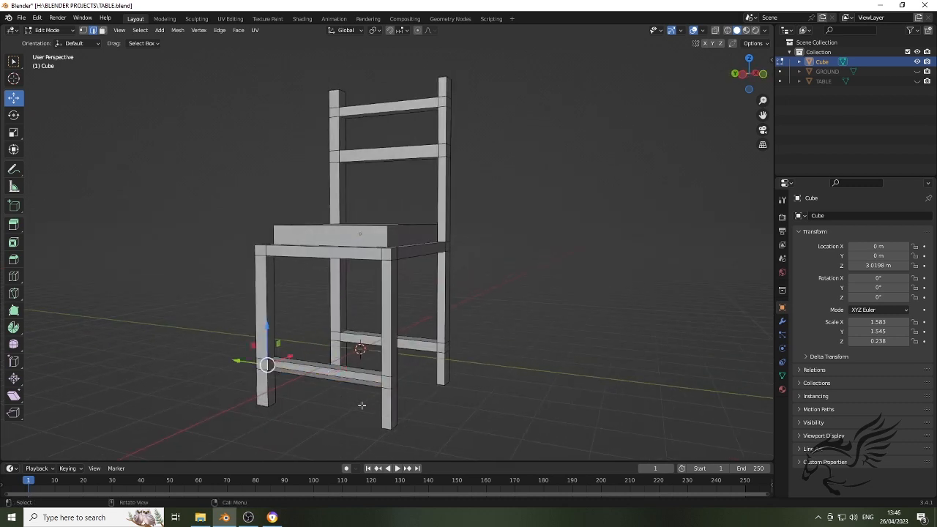
{"action": "middle_click_drag", "start_coordinate": [336, 398], "coordinate": [400, 401]}
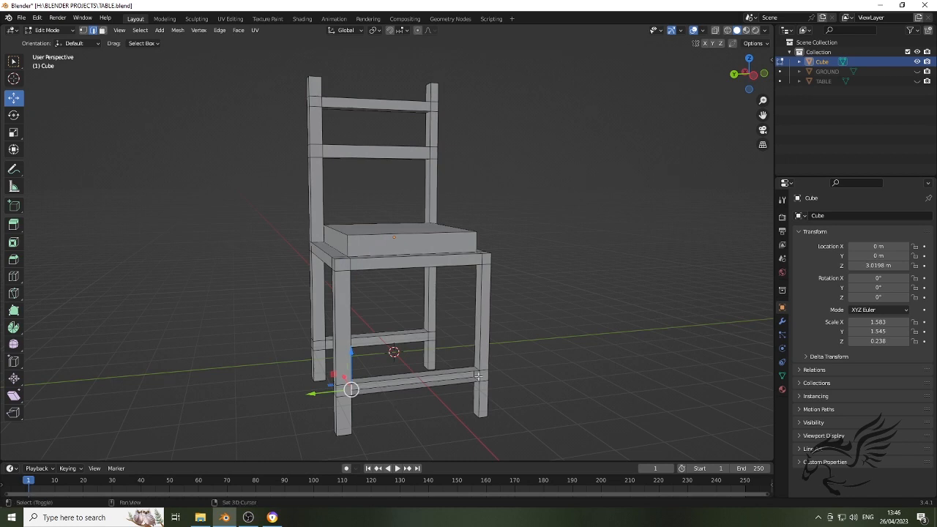
{"action": "left_click", "coordinate": [477, 378], "text": "shift"}
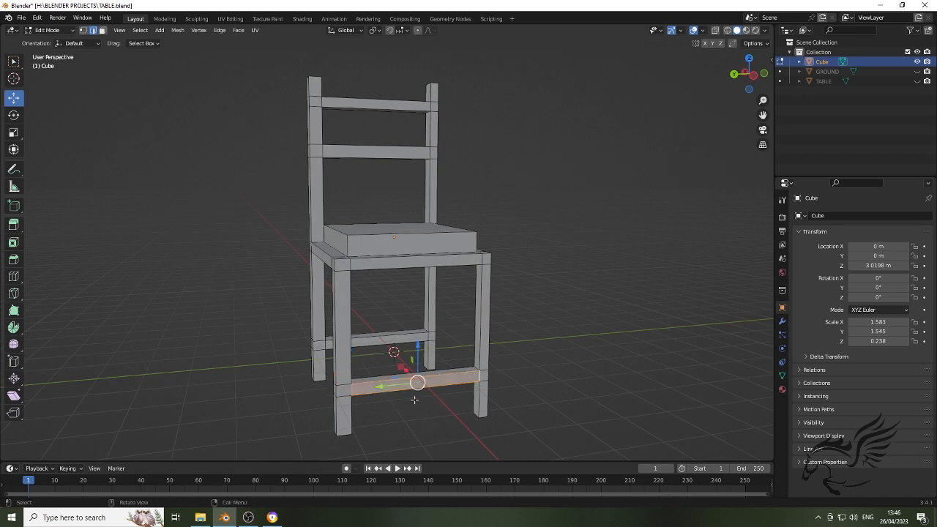
{"action": "mouse_move", "coordinate": [415, 400]}
{"action": "middle_mouse_down"}
{"action": "mouse_move", "coordinate": [490, 408]}
{"action": "mouse_move", "coordinate": [517, 433]}
{"action": "mouse_move", "coordinate": [508, 412]}
{"action": "mouse_move", "coordinate": [480, 393]}
{"action": "mouse_move", "coordinate": [484, 380]}
{"action": "mouse_move", "coordinate": [415, 402]}
{"action": "middle_mouse_up"}
{"action": "scroll", "coordinate": [412, 398], "scroll_direction": "up", "scroll_amount": 2}
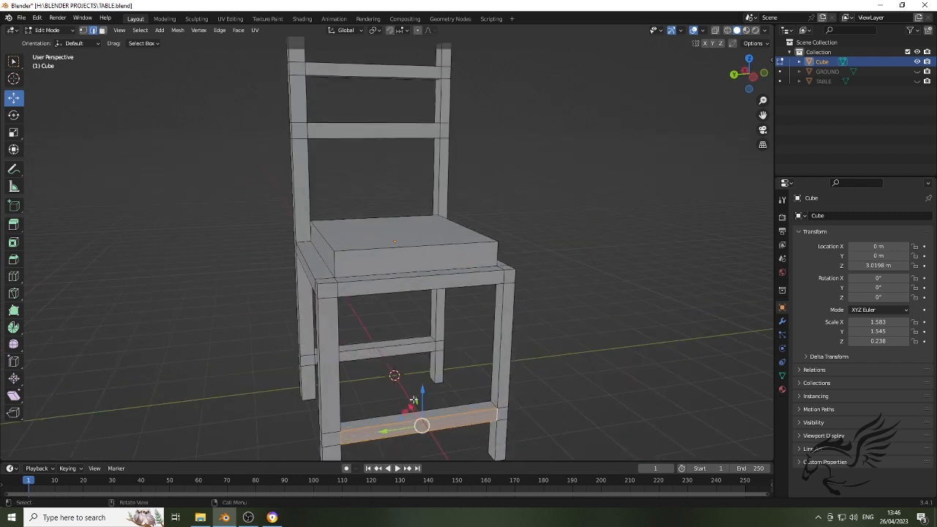
{"action": "scroll", "coordinate": [499, 363], "scroll_direction": "down", "scroll_amount": 3}
{"action": "middle_click_drag", "start_coordinate": [417, 365], "coordinate": [375, 366]}
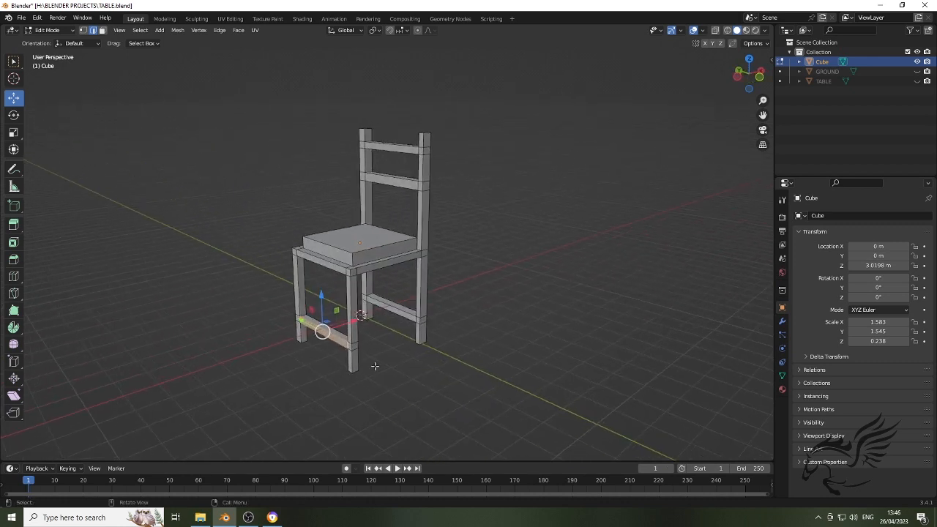
{"action": "middle_click_drag", "start_coordinate": [369, 330], "coordinate": [342, 299], "text": "shift"}
{"action": "scroll", "coordinate": [411, 389], "scroll_direction": "up", "scroll_amount": 3}
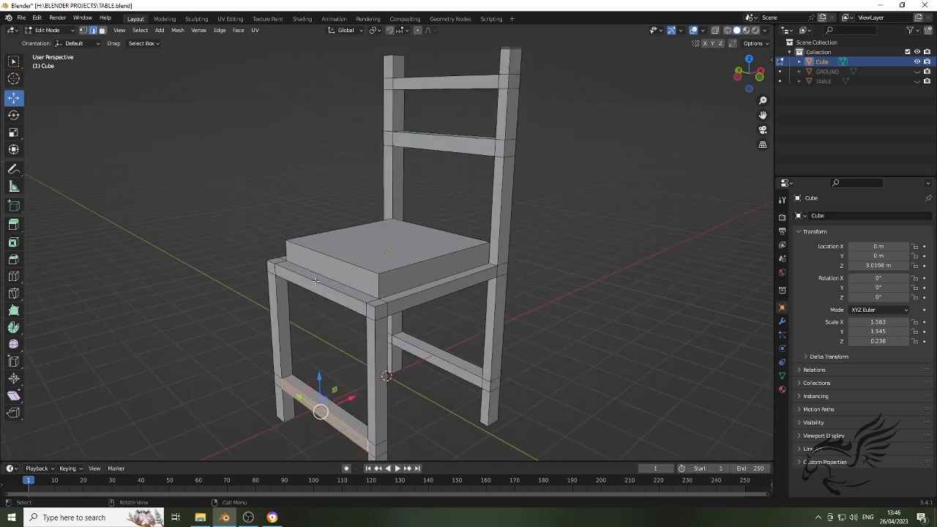
- Extrude the narrow top face of the front seat-frame rail, in front of the cushion, upward by about 0.52 m
{"action": "middle_click_drag", "start_coordinate": [370, 299], "coordinate": [332, 290]}
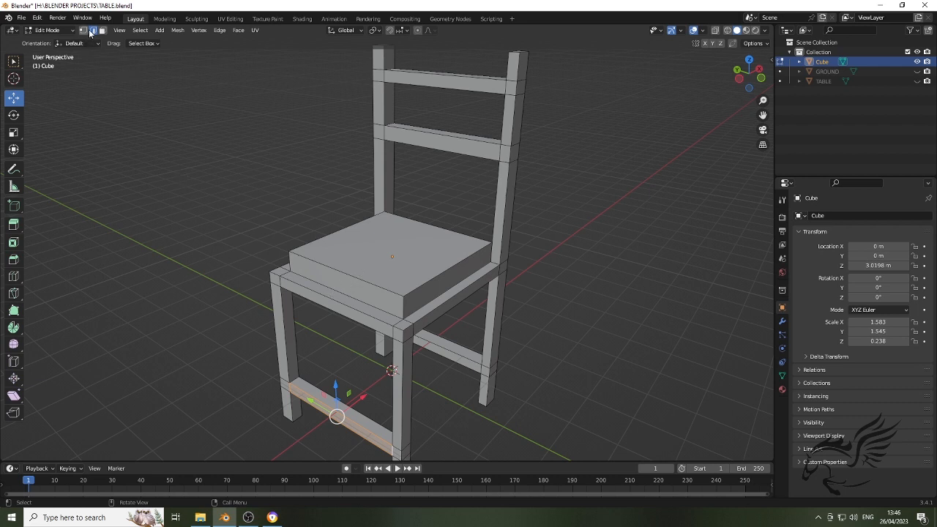
{"action": "left_click", "coordinate": [314, 285]}
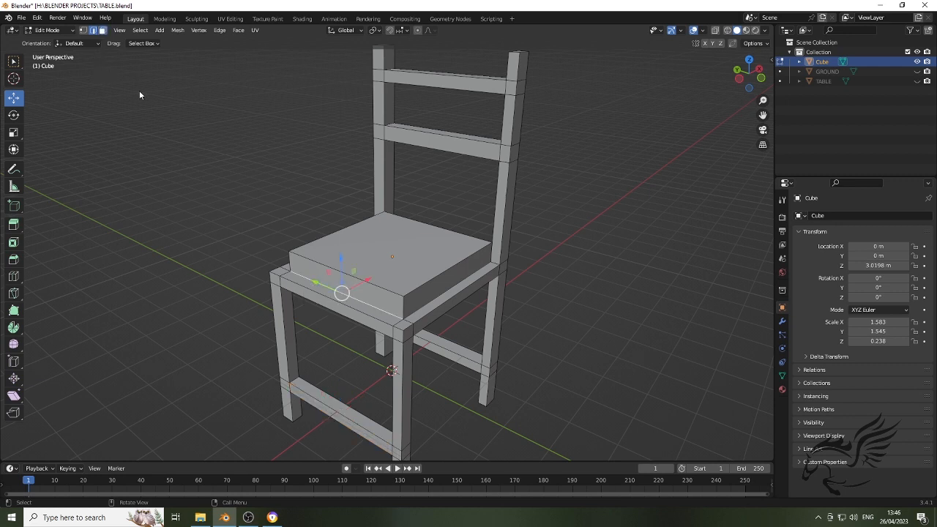
{"action": "left_click", "coordinate": [101, 30]}
{"action": "left_click", "coordinate": [322, 291]}
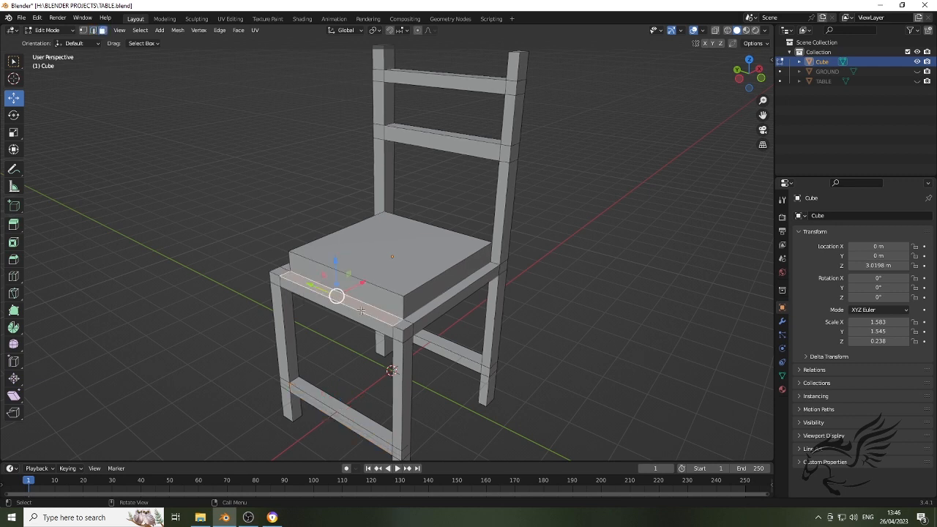
{"action": "middle_click_drag", "start_coordinate": [366, 311], "coordinate": [352, 258]}
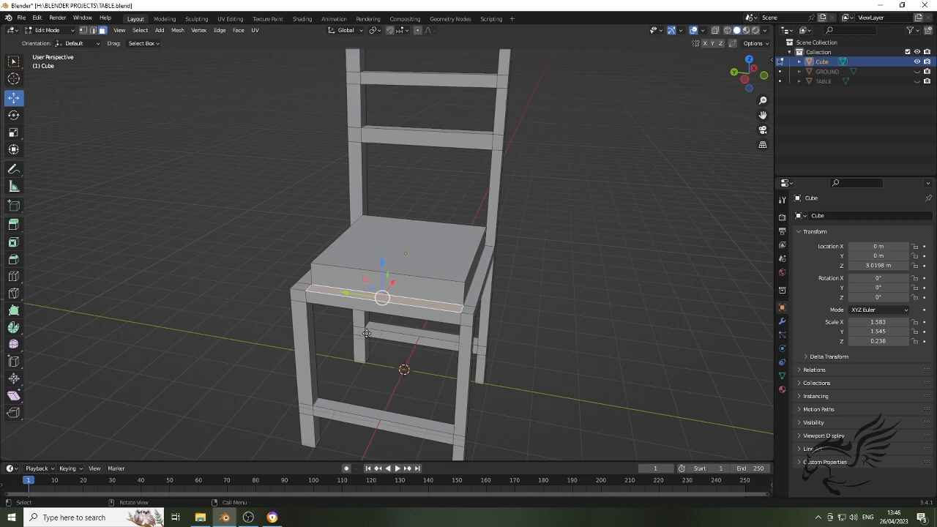
{"action": "key", "text": "g"}
{"action": "key", "text": "z"}
{"action": "key", "text": "z"}
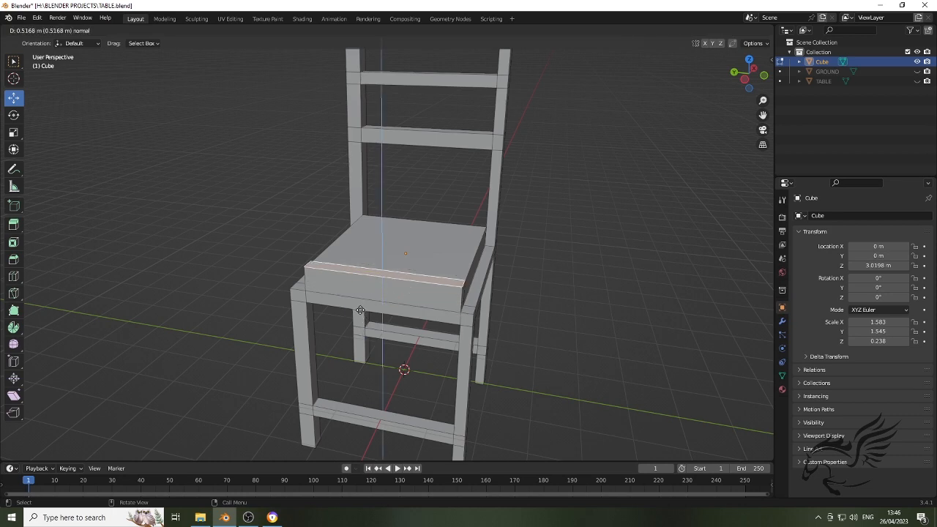
{"action": "left_click", "coordinate": [360, 311]}
- Fine-tune the raised front strip's height to sit level with the seat's top face, and deselect it
{"action": "middle_click_drag", "start_coordinate": [360, 310], "coordinate": [210, 215]}
{"action": "scroll", "coordinate": [304, 304], "scroll_direction": "up", "scroll_amount": 3}
{"action": "left_click_drag", "start_coordinate": [211, 184], "coordinate": [211, 184]}
{"action": "middle_click_drag", "start_coordinate": [319, 333], "coordinate": [384, 441]}
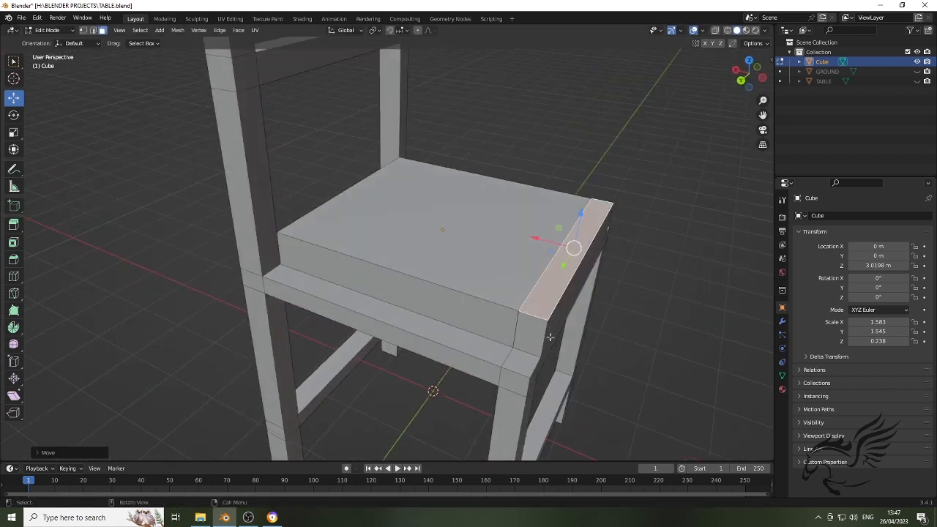
{"action": "left_click", "coordinate": [645, 301]}
{"action": "middle_click_drag", "start_coordinate": [557, 306], "coordinate": [420, 211]}
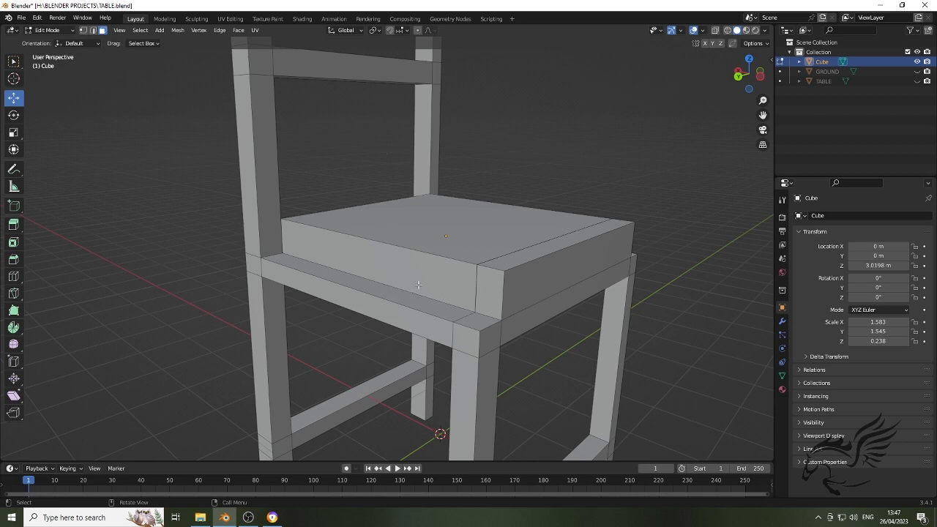
{"action": "scroll", "coordinate": [418, 285], "scroll_direction": "down", "scroll_amount": 2}
{"action": "mouse_move", "coordinate": [353, 277]}
{"action": "middle_mouse_down"}
{"action": "mouse_move", "coordinate": [344, 279]}
{"action": "mouse_move", "coordinate": [361, 286]}
{"action": "middle_mouse_up"}
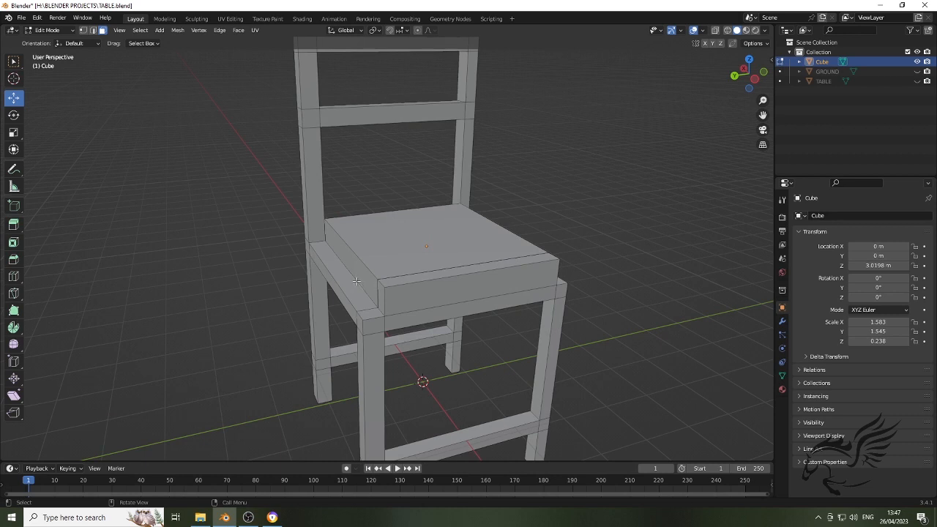
{"action": "scroll", "coordinate": [440, 301], "scroll_direction": "down", "scroll_amount": 1}
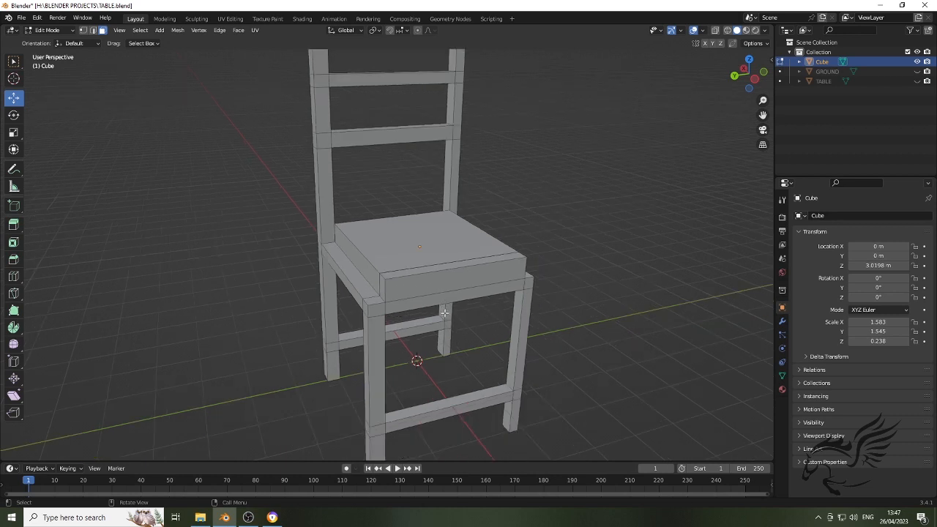
{"action": "middle_click_drag", "start_coordinate": [443, 312], "coordinate": [468, 317]}
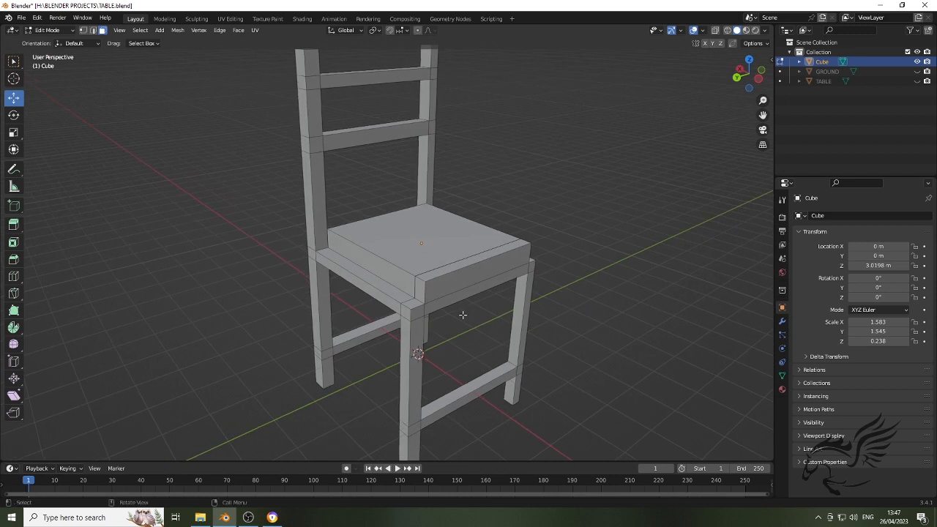
{"action": "middle_click_drag", "start_coordinate": [405, 331], "coordinate": [371, 232]}
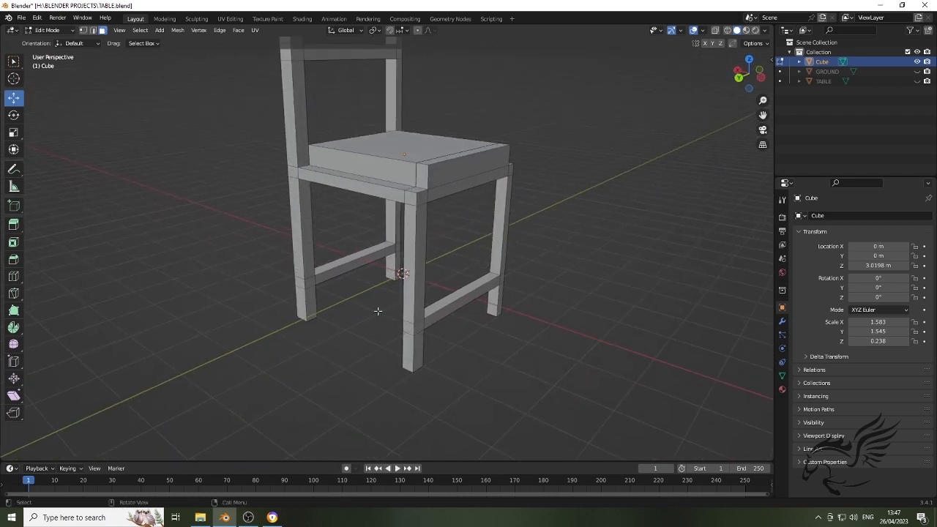
- Fill an inner face between the facing inner vertical edges of one side's rear and front leg short segments, starting a side crossbar
{"action": "scroll", "coordinate": [377, 314], "scroll_direction": "up", "scroll_amount": 3}
{"action": "middle_click_drag", "start_coordinate": [346, 326], "coordinate": [336, 291]}
{"action": "left_click", "coordinate": [294, 261]}
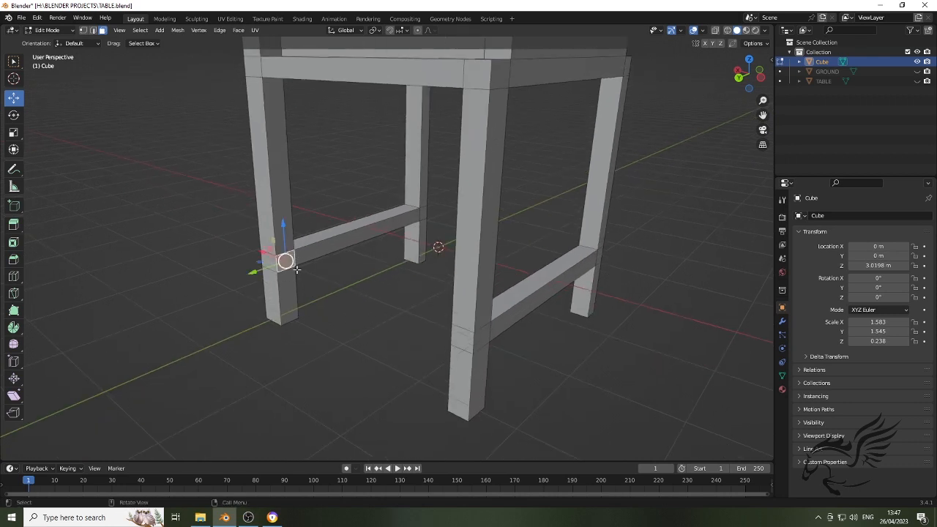
{"action": "left_click", "coordinate": [93, 30]}
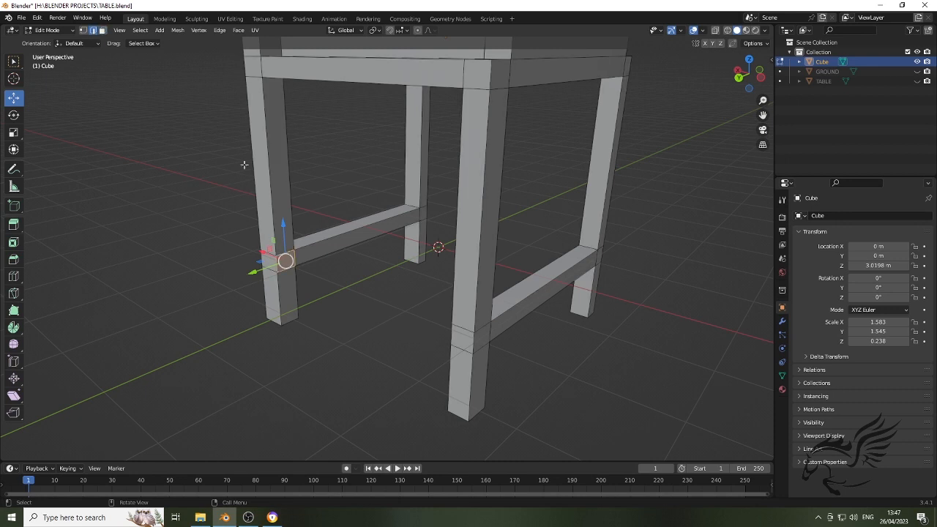
{"action": "left_click", "coordinate": [294, 259]}
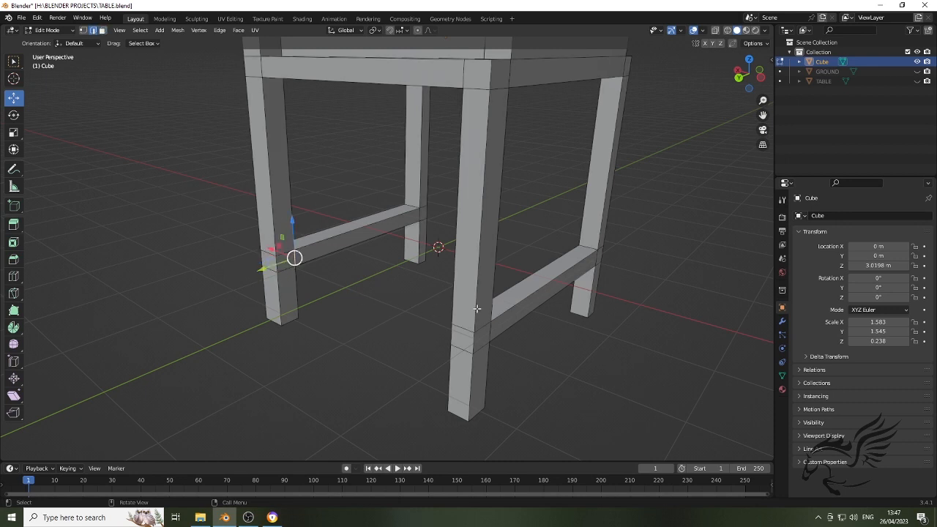
{"action": "middle_click_drag", "start_coordinate": [477, 309], "coordinate": [504, 307]}
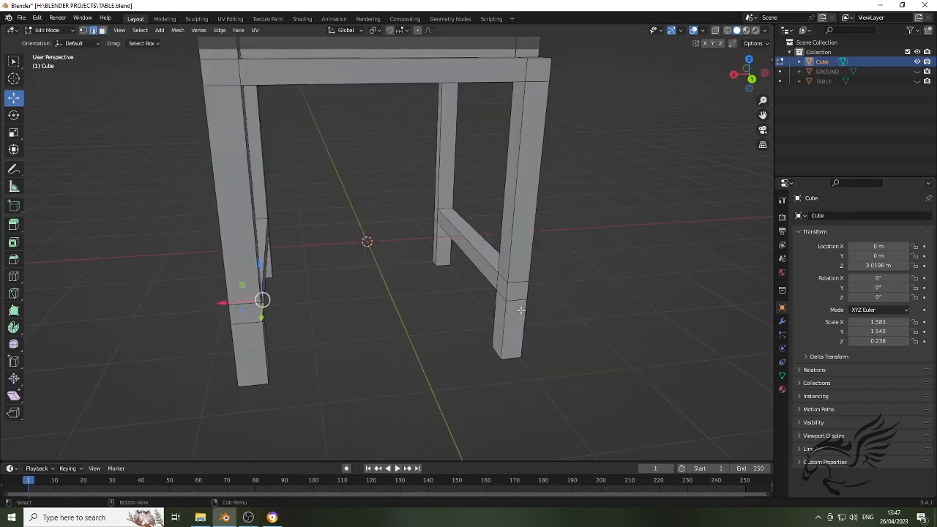
{"action": "left_click", "coordinate": [501, 295], "text": "shift"}
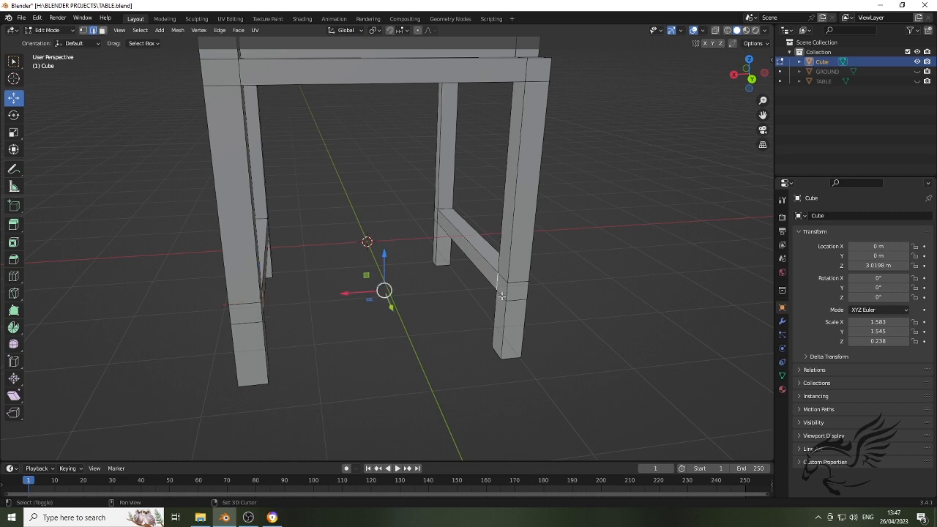
{"action": "key", "text": "f"}
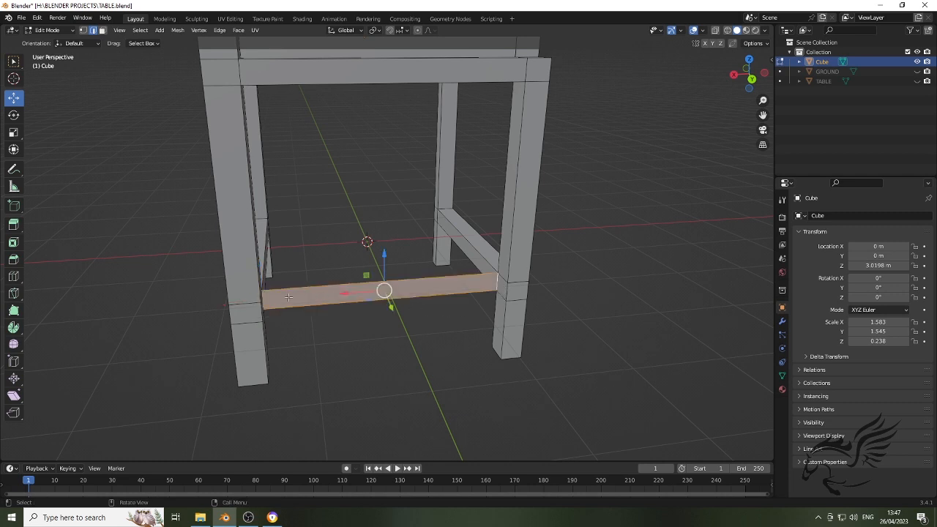
- Fill the top face of the started side crossbar between the upper edges of the front and rear legs' short segments
{"action": "middle_click_drag", "start_coordinate": [289, 297], "coordinate": [258, 277]}
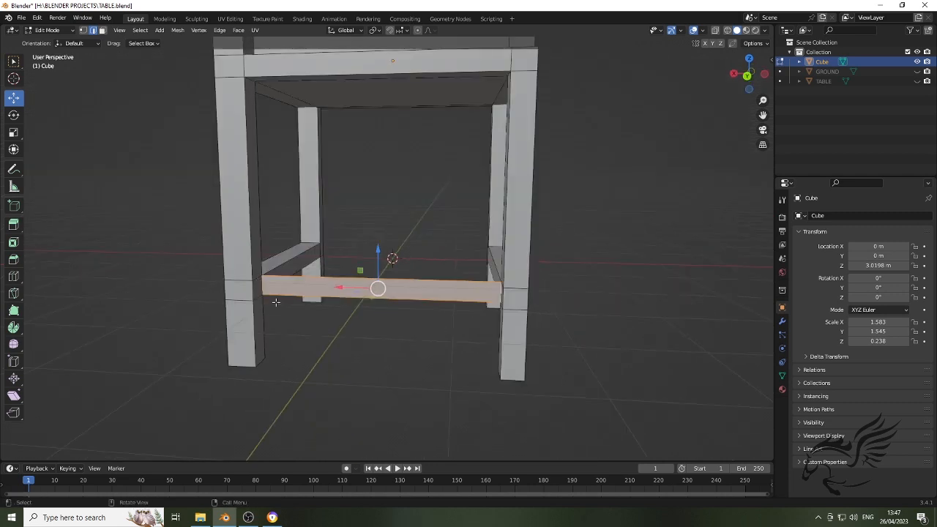
{"action": "left_click", "coordinate": [276, 301]}
{"action": "middle_click_drag", "start_coordinate": [429, 336], "coordinate": [502, 277]}
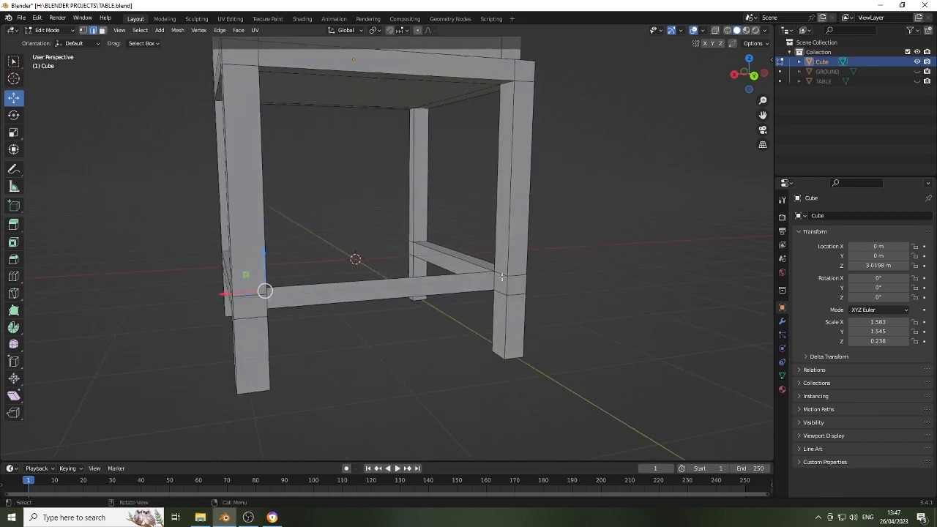
{"action": "left_click", "coordinate": [503, 275], "text": "shift"}
{"action": "key", "text": "f"}
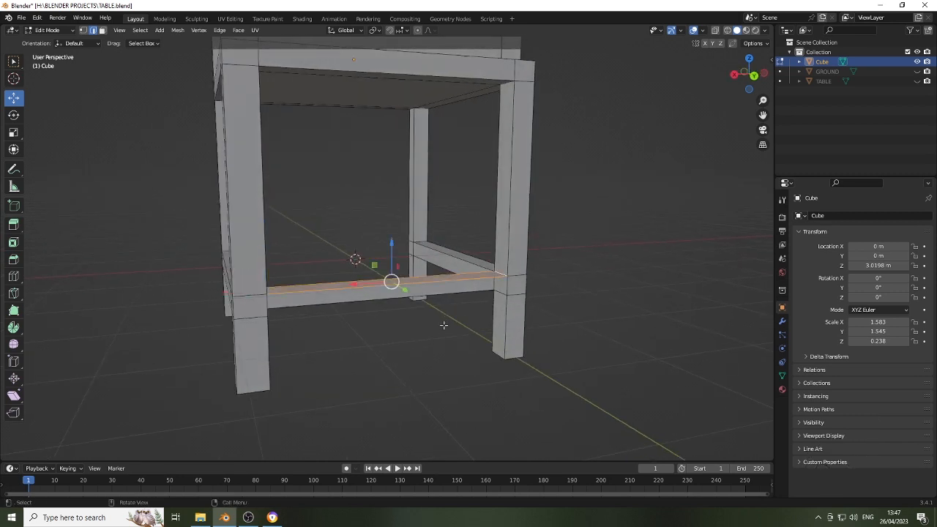
- Fill the underside of the same side crossbar between the lower edges of the two legs' short segments
{"action": "middle_click_drag", "start_coordinate": [337, 338], "coordinate": [294, 287]}
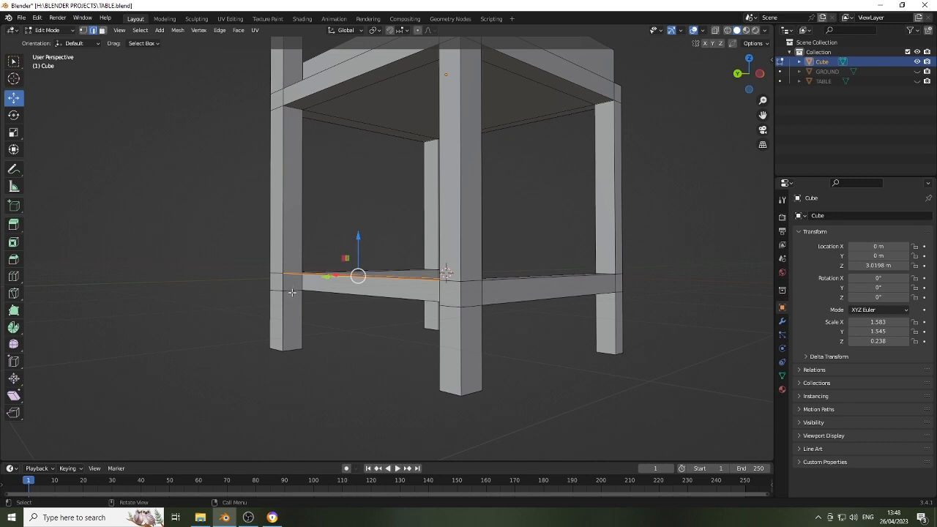
{"action": "left_click", "coordinate": [292, 292]}
{"action": "middle_click_drag", "start_coordinate": [389, 339], "coordinate": [492, 321]}
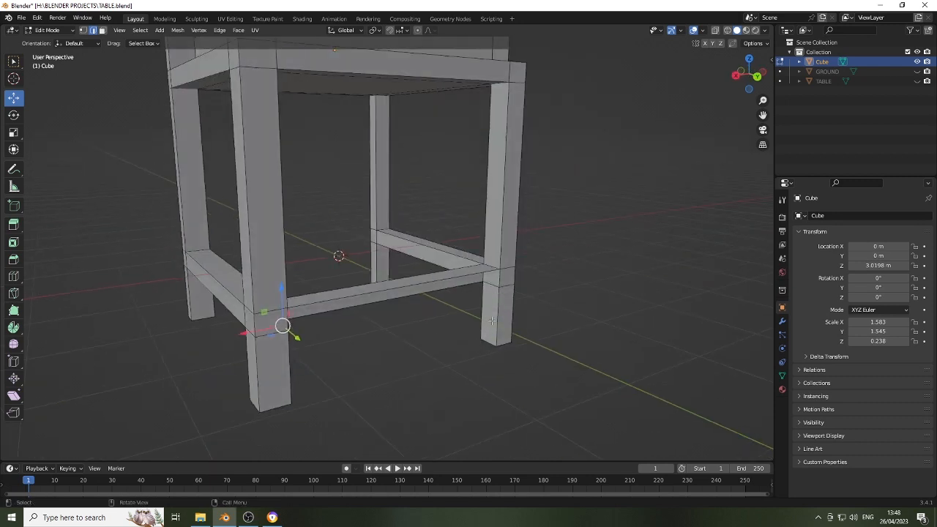
{"action": "left_click", "coordinate": [484, 308], "text": "shift"}
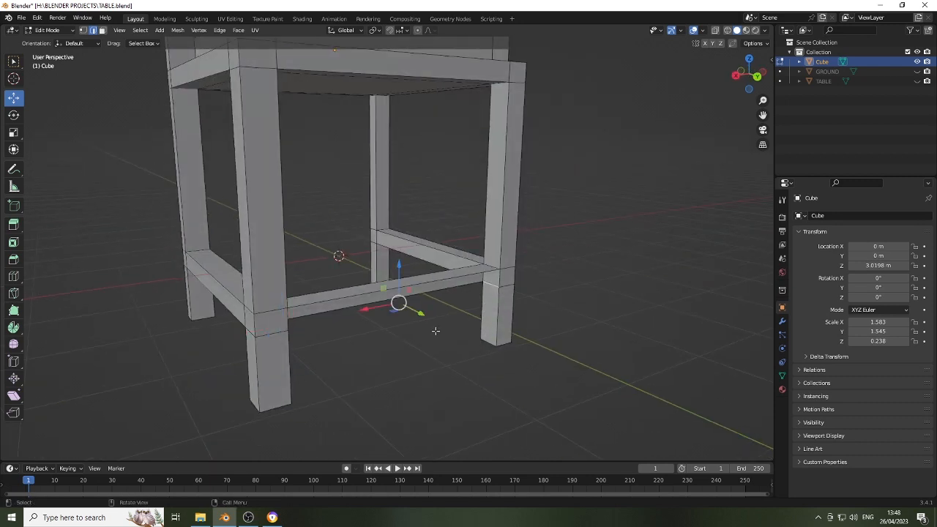
{"action": "key", "text": "f"}
- Close that side crossbar by filling its outer face between the legs' outer vertical edges
{"action": "middle_click_drag", "start_coordinate": [396, 341], "coordinate": [321, 339]}
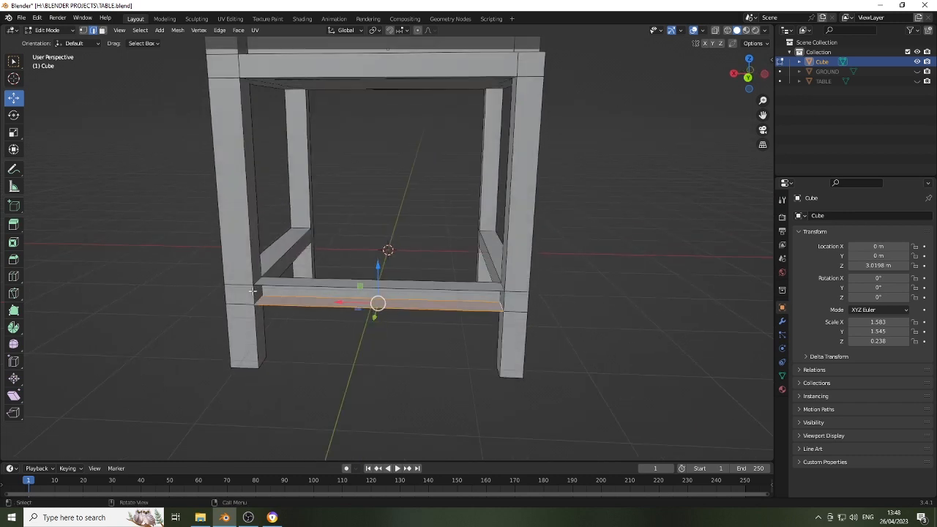
{"action": "left_click", "coordinate": [255, 292]}
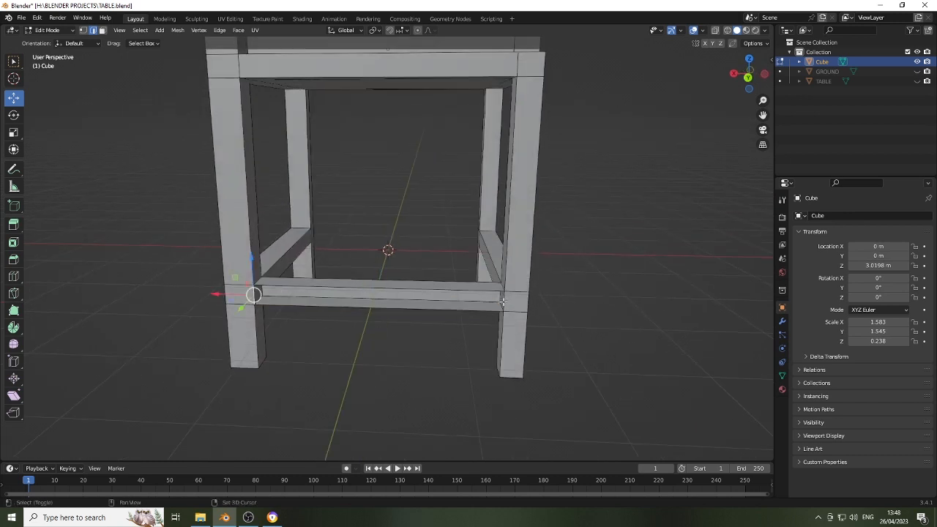
{"action": "left_click", "coordinate": [504, 300], "text": "shift"}
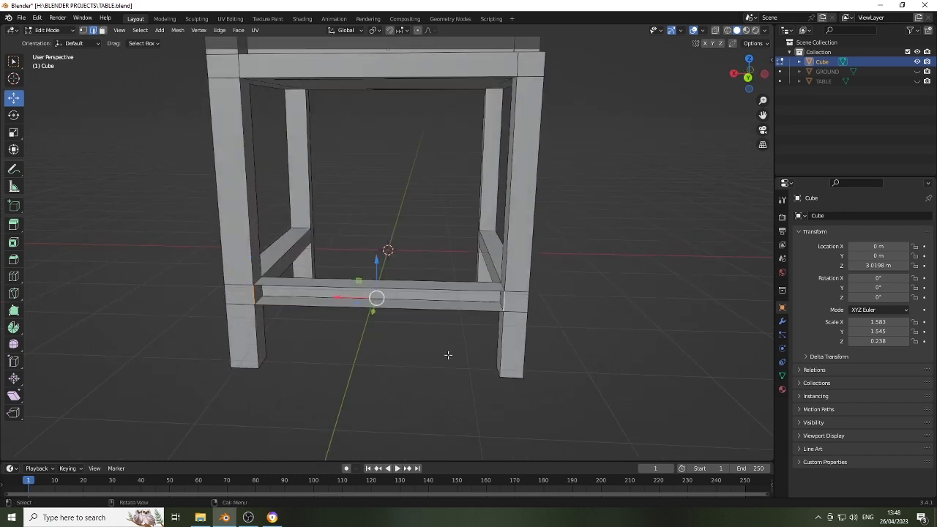
{"action": "key", "text": "f"}
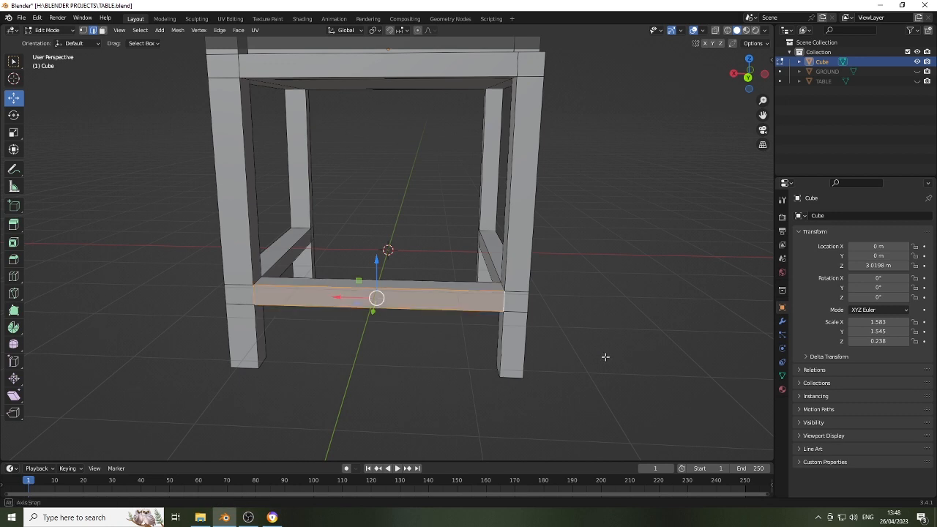
- Start the opposite side's crossbar by filling its inner face between the inner vertical edges of the front and rear leg short segments
{"action": "mouse_move", "coordinate": [604, 356]}
{"action": "middle_mouse_down"}
{"action": "mouse_move", "coordinate": [623, 354]}
{"action": "mouse_move", "coordinate": [596, 352]}
{"action": "middle_mouse_up"}
{"action": "scroll", "coordinate": [486, 357], "scroll_direction": "down", "scroll_amount": 2}
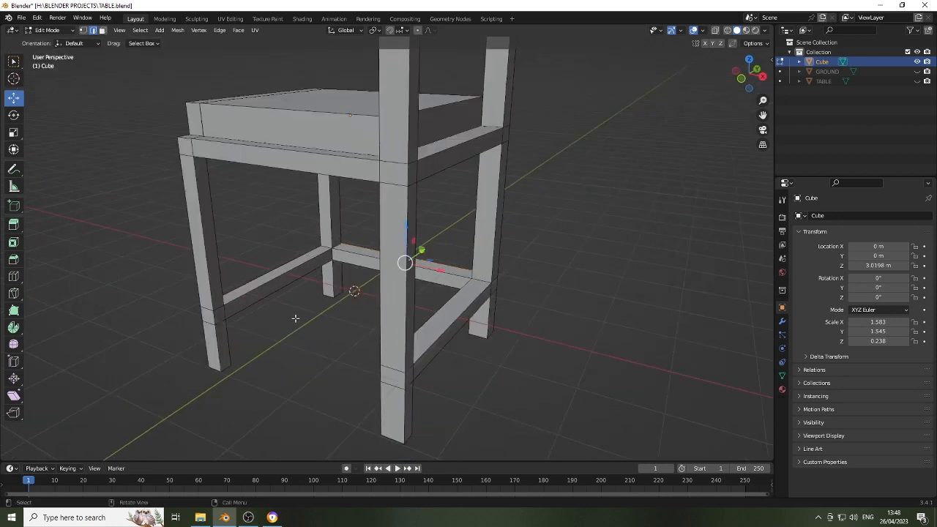
{"action": "left_click", "coordinate": [234, 317]}
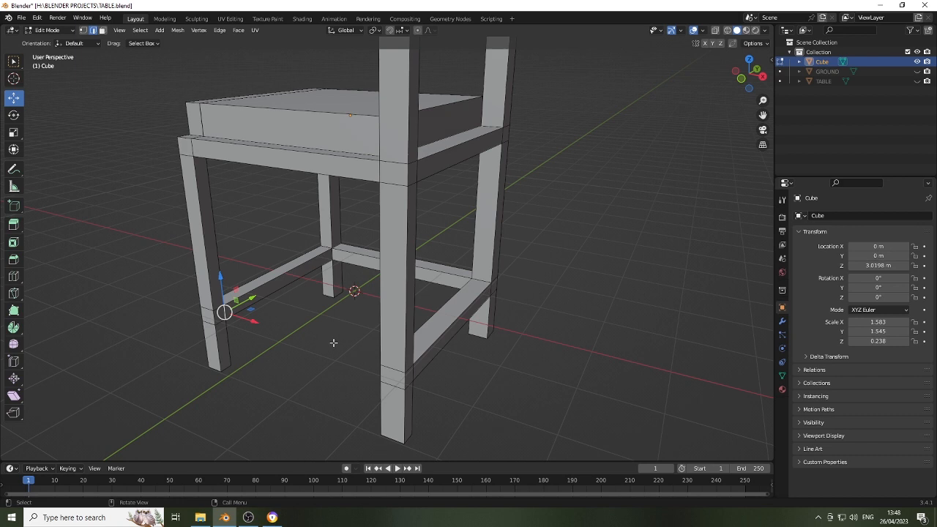
{"action": "middle_click_drag", "start_coordinate": [333, 342], "coordinate": [415, 341]}
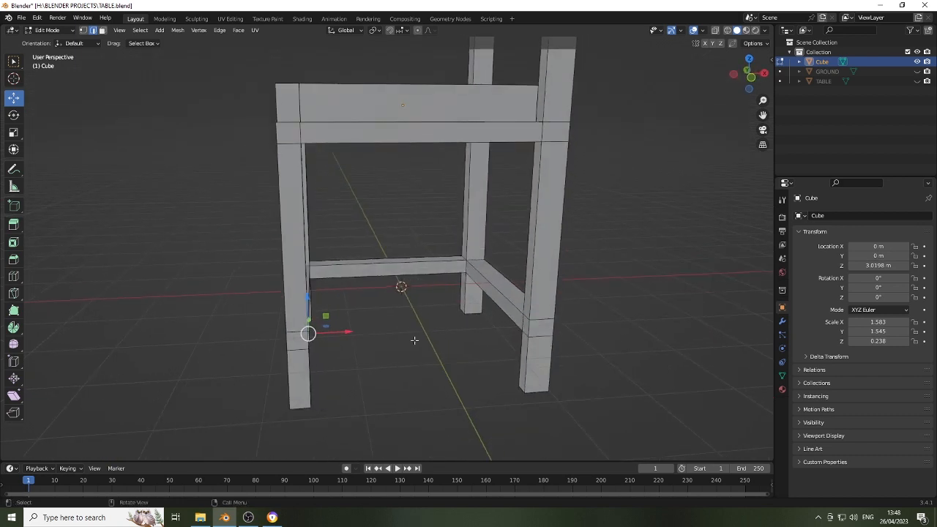
{"action": "middle_click_drag", "start_coordinate": [508, 347], "coordinate": [524, 337]}
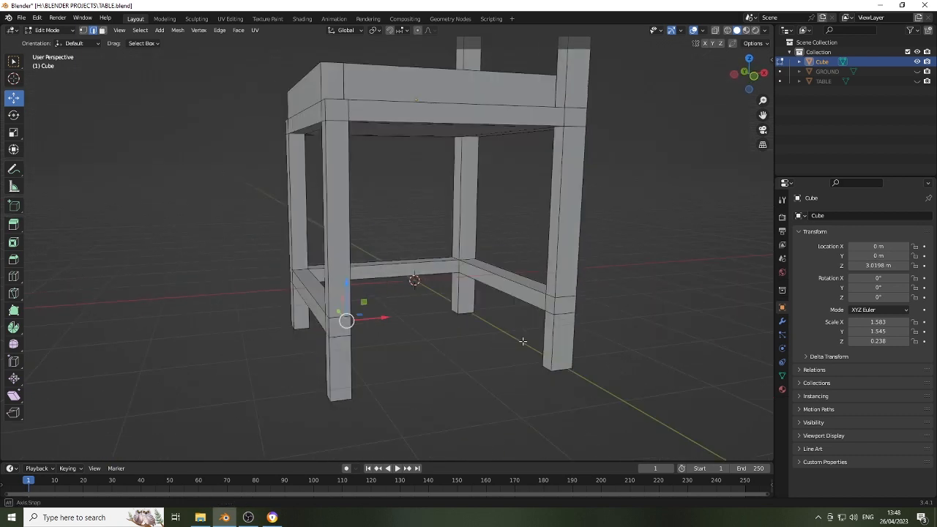
{"action": "left_click", "coordinate": [547, 301], "text": "shift"}
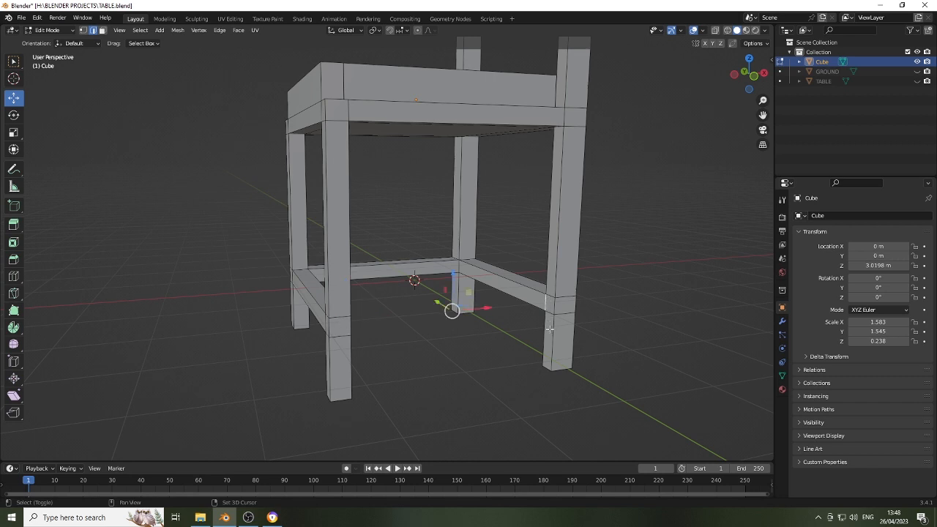
{"action": "key", "text": "f"}
- Fill the top and bottom faces of the opposite side's crossbar between the front and rear legs
{"action": "left_click", "coordinate": [550, 295]}
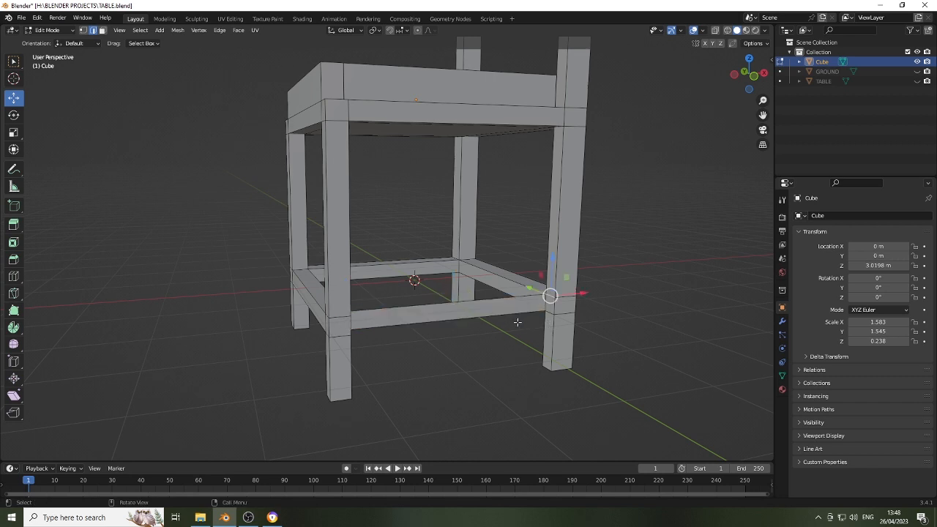
{"action": "middle_click_drag", "start_coordinate": [549, 292], "coordinate": [436, 336]}
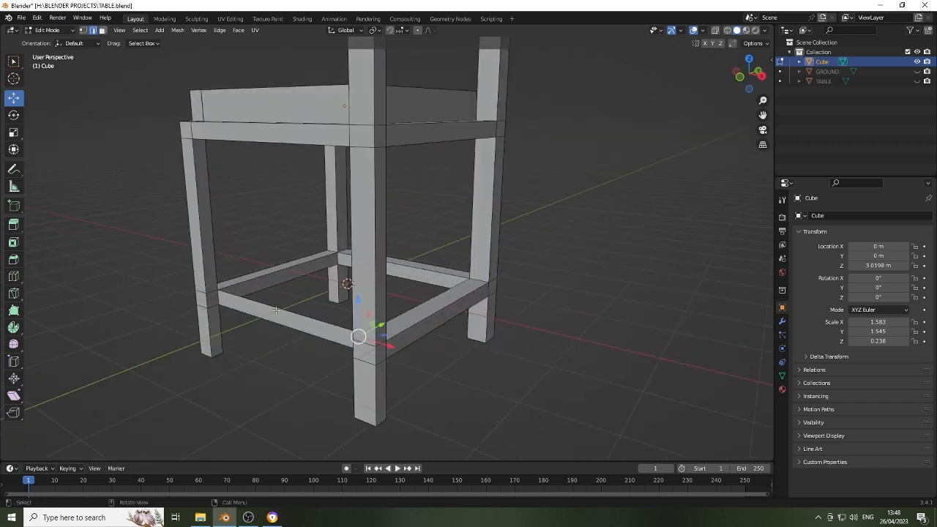
{"action": "left_click", "coordinate": [212, 292]}
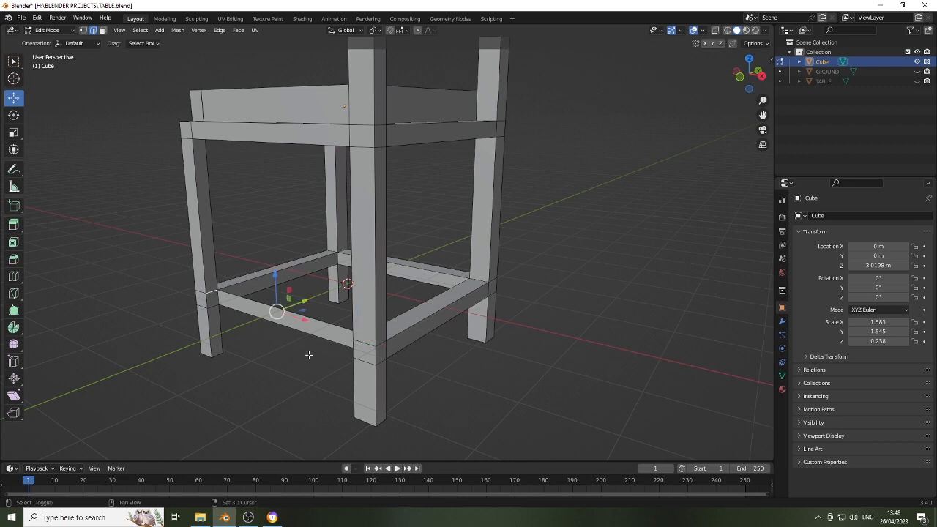
{"action": "left_click", "coordinate": [214, 306]}
{"action": "middle_click_drag", "start_coordinate": [310, 350], "coordinate": [585, 315]}
{"action": "left_click", "coordinate": [565, 302], "text": "shift"}
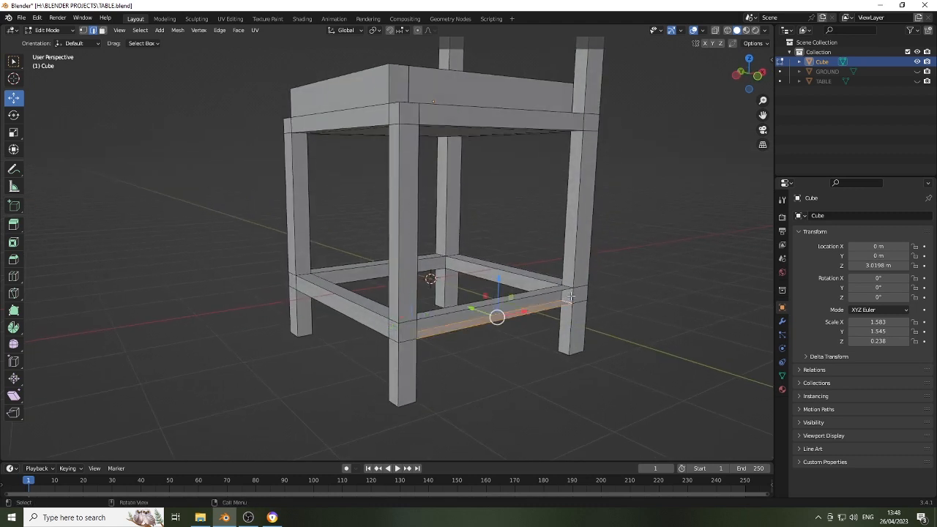
- Fill the outer face of the opposite side's crossbar between the legs' outer vertical edges
{"action": "left_click", "coordinate": [570, 297]}
{"action": "middle_click_drag", "start_coordinate": [570, 296], "coordinate": [233, 291]}
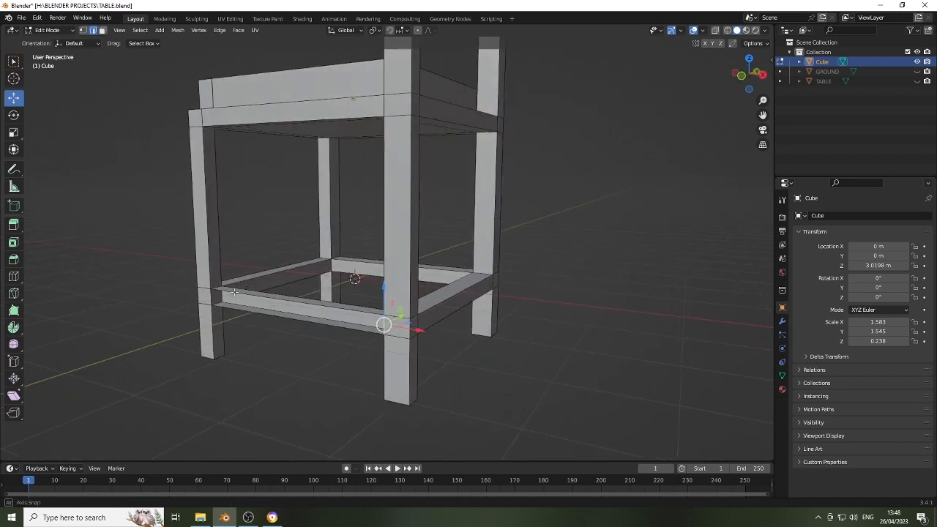
{"action": "left_click", "coordinate": [208, 296], "text": "shift"}
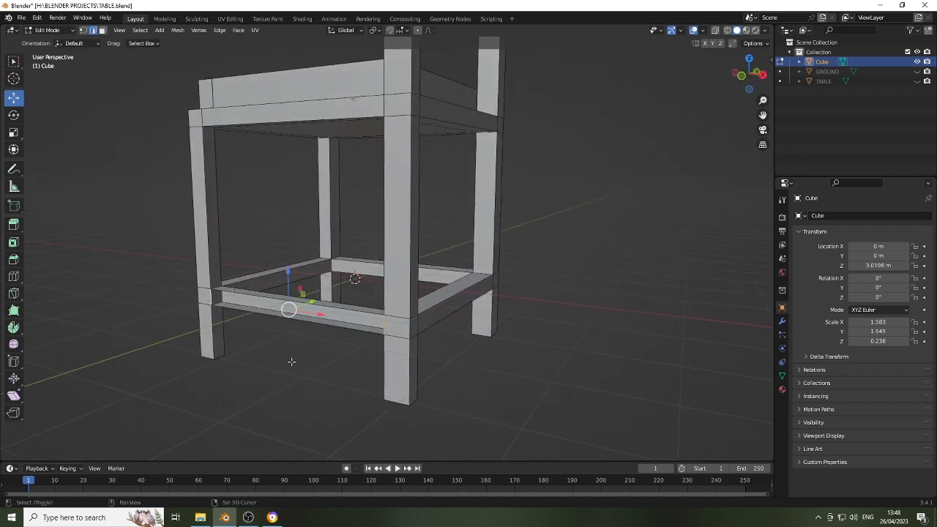
- Return to Object Mode and raise the chair along Z to about 4.07 m
{"action": "middle_click_drag", "start_coordinate": [432, 392], "coordinate": [346, 251]}
{"action": "scroll", "coordinate": [443, 386], "scroll_direction": "down", "scroll_amount": 3}
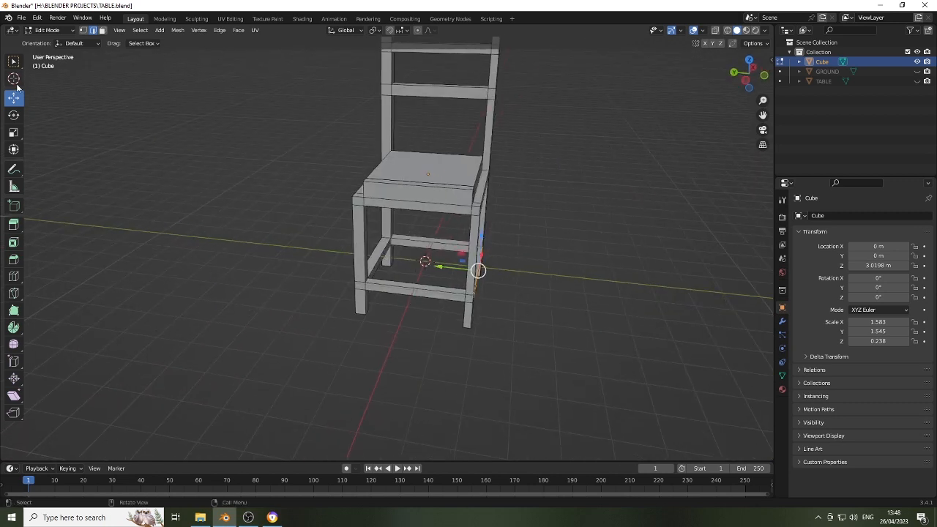
{"action": "left_click", "coordinate": [72, 31]}
{"action": "left_click", "coordinate": [55, 42]}
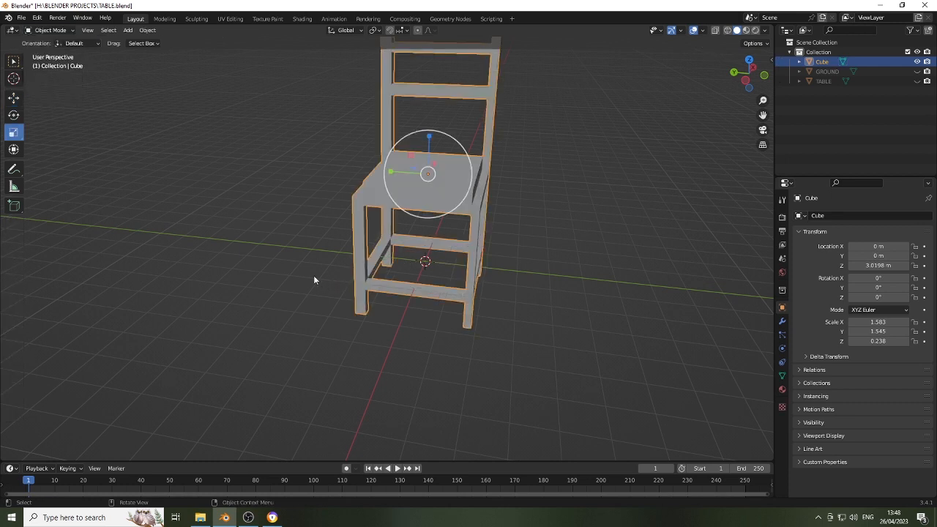
{"action": "scroll", "coordinate": [314, 277], "scroll_direction": "down", "scroll_amount": 3}
{"action": "middle_click_drag", "start_coordinate": [334, 293], "coordinate": [433, 266]}
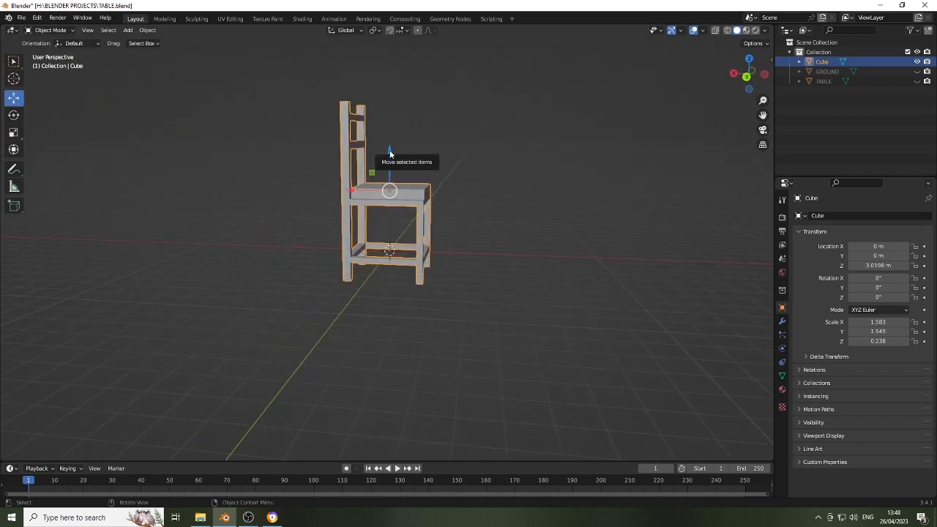
{"action": "left_click_drag", "start_coordinate": [389, 163], "coordinate": [392, 137]}
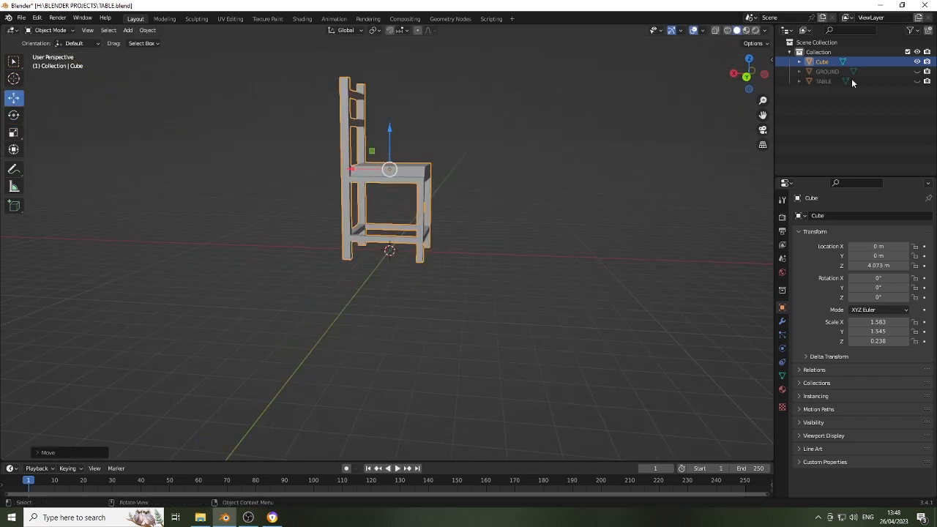
- Unhide the GROUND and TABLE objects
{"action": "left_click", "coordinate": [919, 71]}
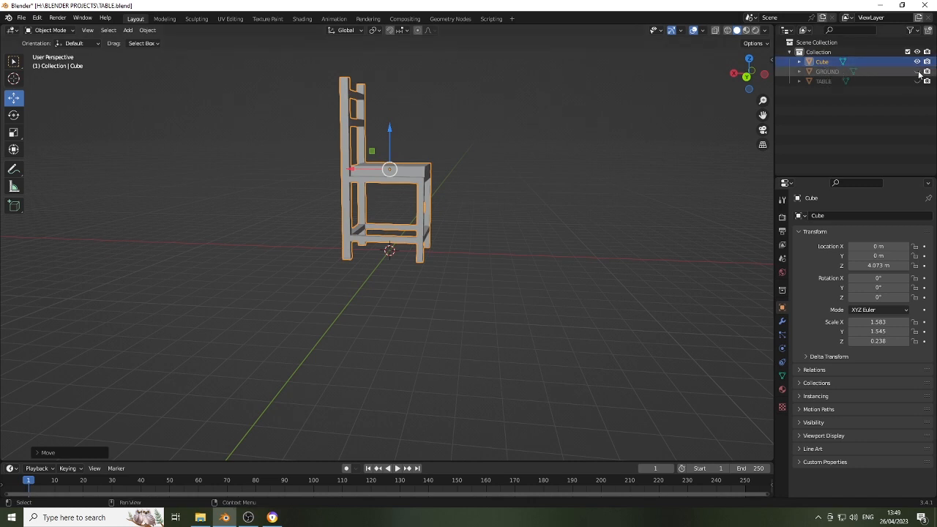
{"action": "left_click", "coordinate": [917, 71]}
{"action": "left_click", "coordinate": [917, 81]}
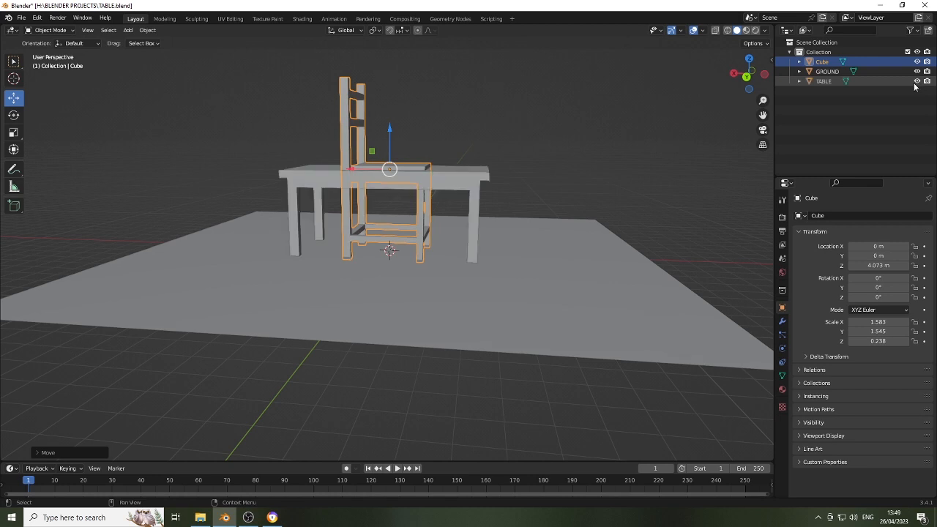
- Move the chair along Y to about 4.88 m, out of the table to its long side
{"action": "middle_click_drag", "start_coordinate": [445, 236], "coordinate": [482, 251]}
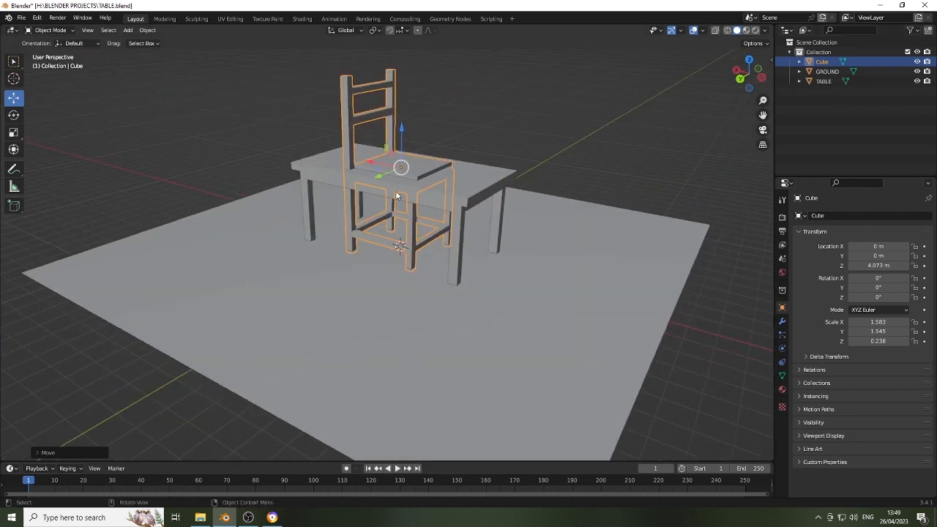
{"action": "left_click_drag", "start_coordinate": [383, 176], "coordinate": [309, 215]}
{"action": "left_click_drag", "start_coordinate": [543, 225], "coordinate": [542, 225]}
{"action": "mouse_move", "coordinate": [523, 223]}
{"action": "middle_mouse_down"}
{"action": "mouse_move", "coordinate": [493, 214]}
{"action": "mouse_move", "coordinate": [516, 235]}
{"action": "middle_mouse_up"}
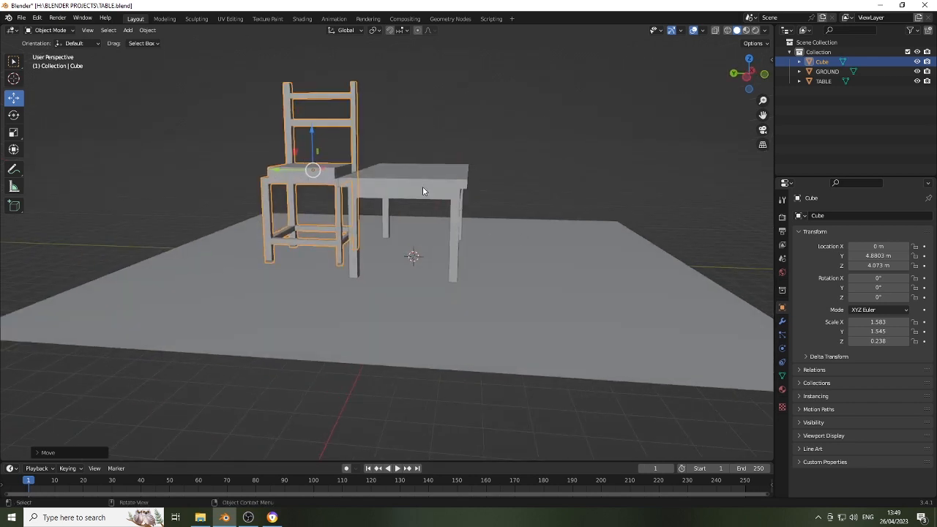
- Scale the table up uniformly to about 8.75 × 4.52 × 0.33 and raise it along Z to about 6.93 m
{"action": "left_click", "coordinate": [447, 187]}
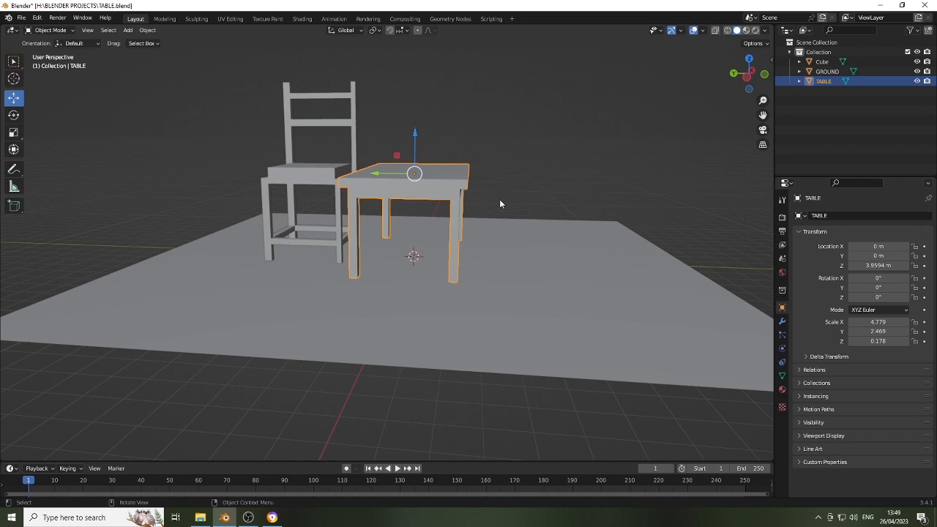
{"action": "key", "text": "s"}
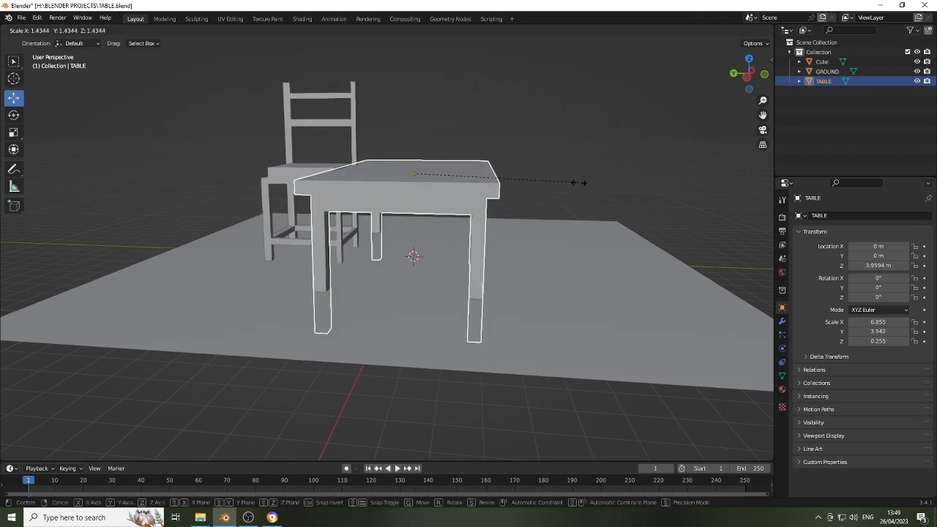
{"action": "left_click", "coordinate": [619, 183]}
{"action": "left_click_drag", "start_coordinate": [415, 131], "coordinate": [407, 57]}
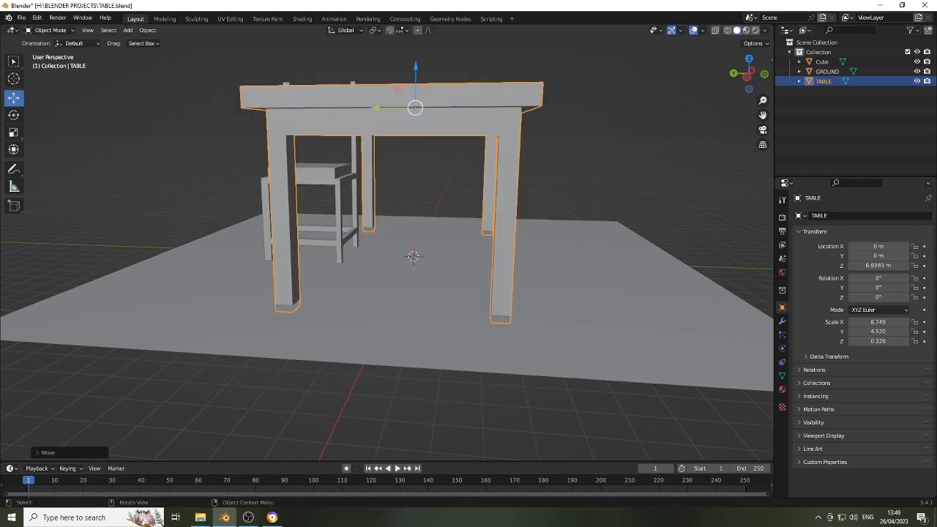
- Scale the table down uniformly to about 7.63 × 3.94 × 0.28 and lower it along Z to about 6.22 m
{"action": "key", "text": "s"}
{"action": "left_click", "coordinate": [447, 190]}
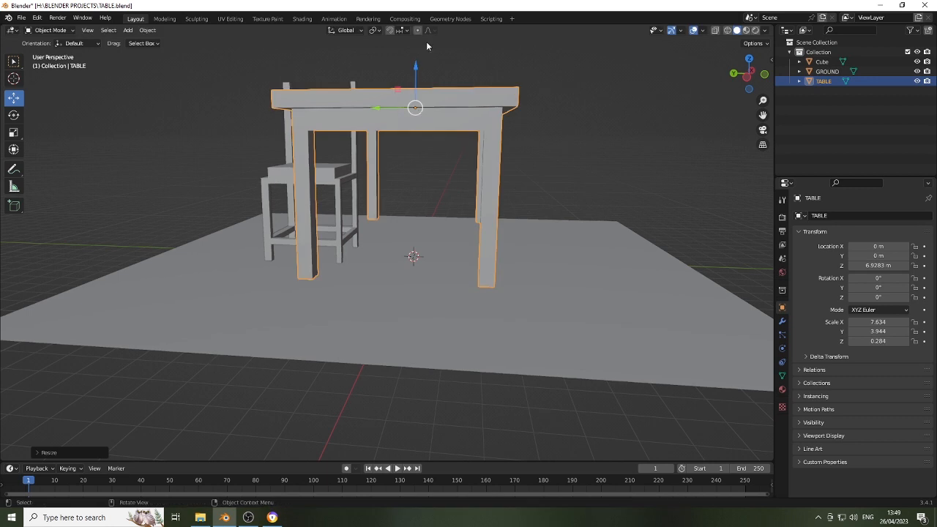
{"action": "left_click_drag", "start_coordinate": [416, 66], "coordinate": [417, 92]}
{"action": "middle_click_drag", "start_coordinate": [469, 252], "coordinate": [487, 253]}
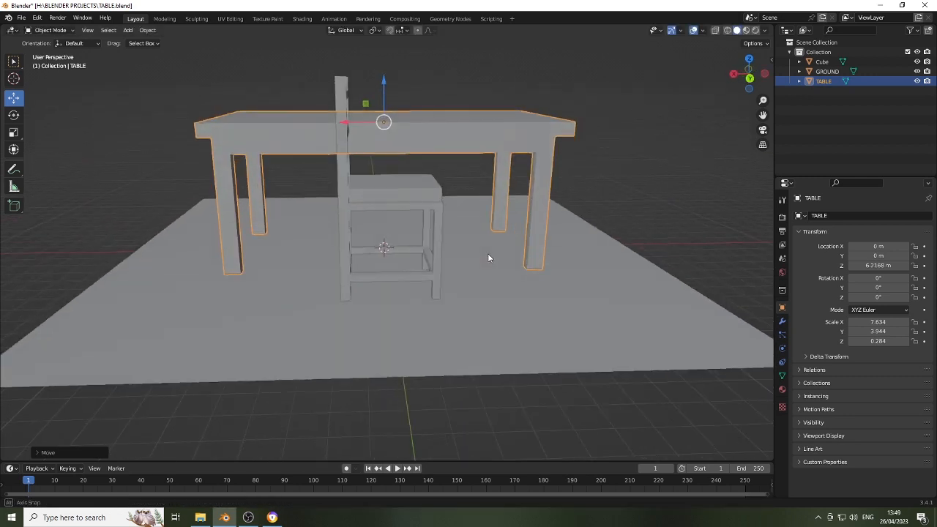
{"action": "middle_click_drag", "start_coordinate": [303, 287], "coordinate": [296, 219]}
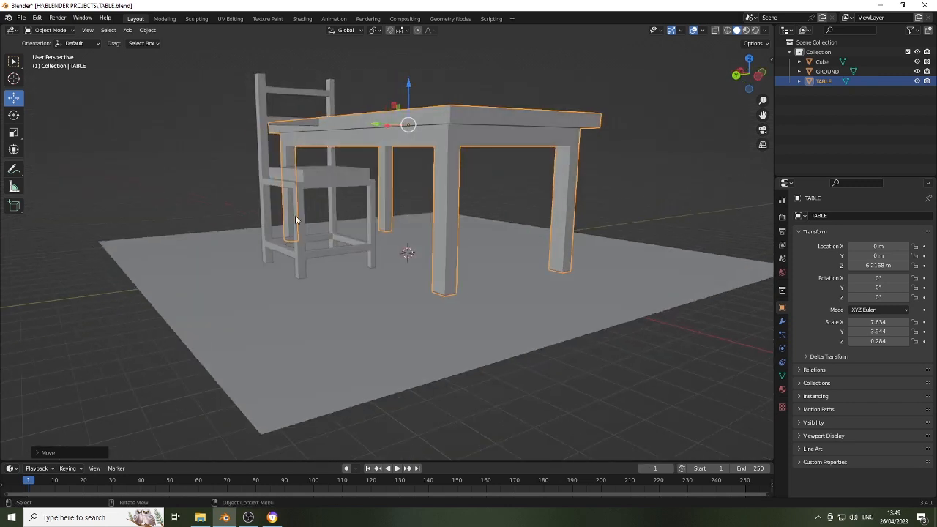
- Move the chair along Y to about 7.10 m, farther out from the table's long side
{"action": "left_click", "coordinate": [309, 184]}
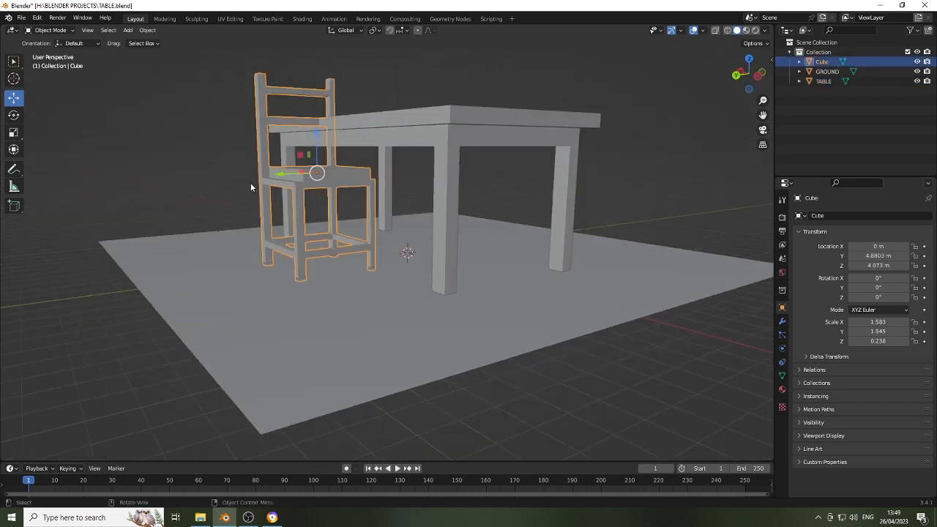
{"action": "key", "text": "g"}
{"action": "key", "text": "y"}
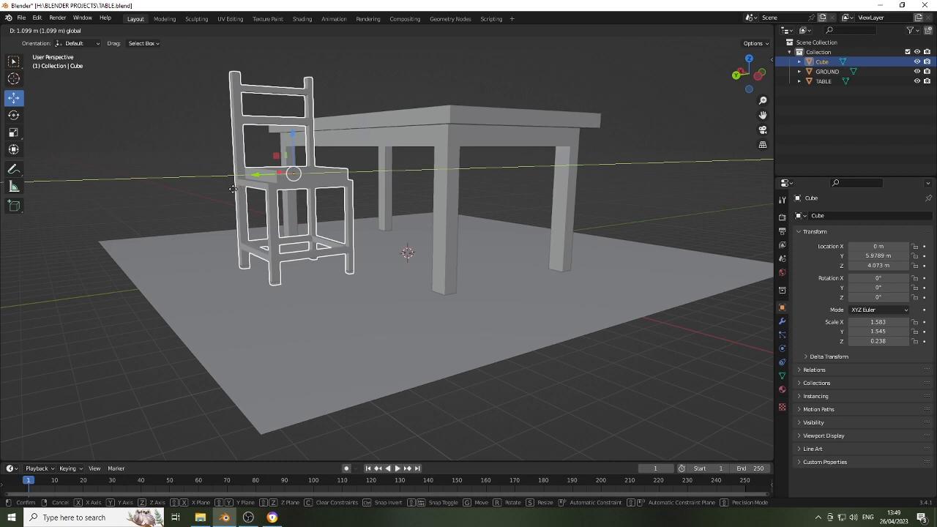
{"action": "left_click", "coordinate": [228, 197]}
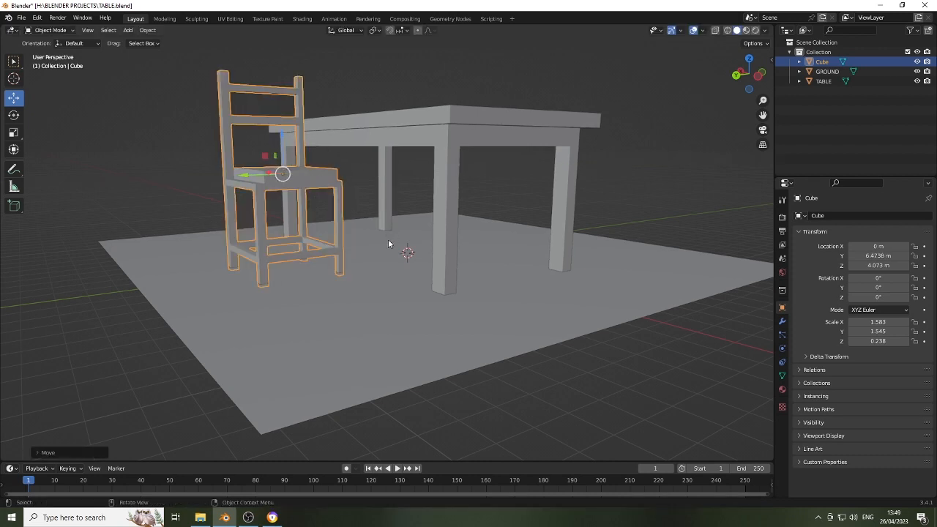
{"action": "middle_click_drag", "start_coordinate": [351, 275], "coordinate": [337, 272]}
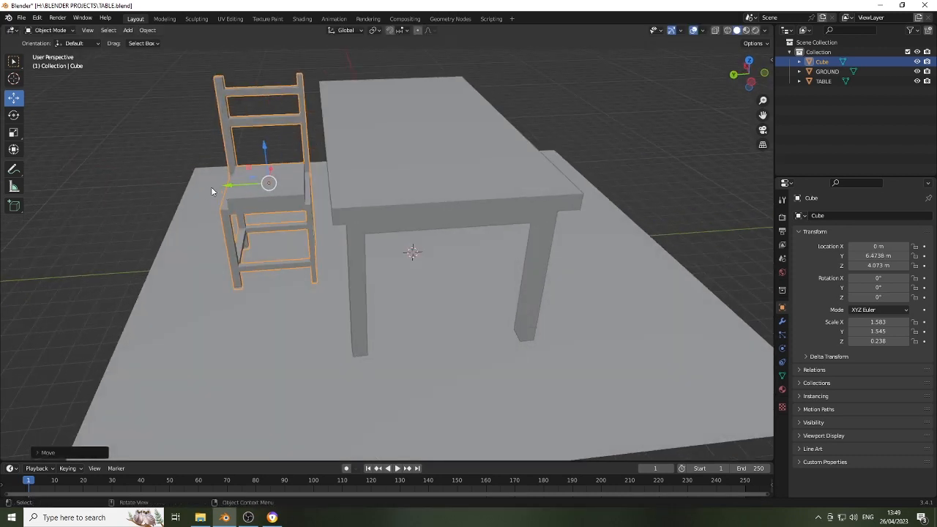
{"action": "left_click_drag", "start_coordinate": [224, 188], "coordinate": [206, 189]}
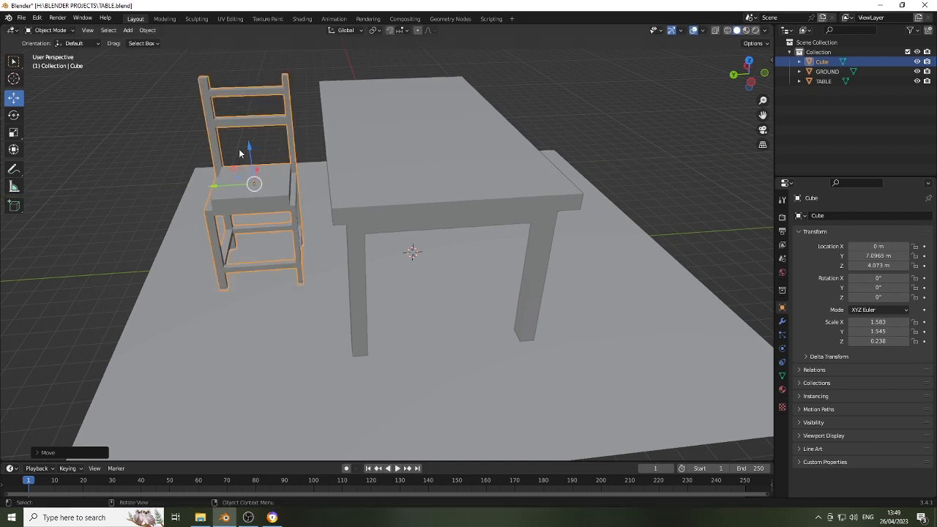
- Rotate the chair 90° about the global Z axis so it faces the table
{"action": "left_click", "coordinate": [14, 115]}
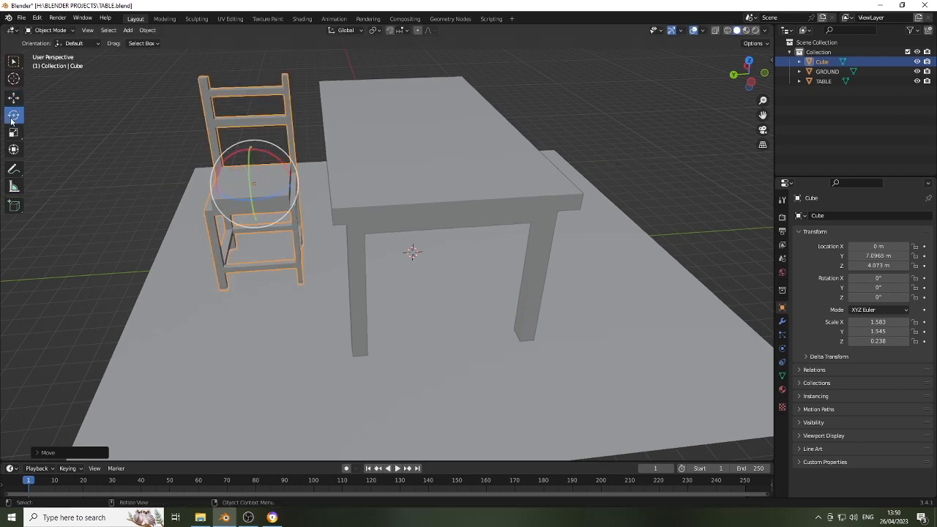
{"action": "middle_click_drag", "start_coordinate": [262, 214], "coordinate": [306, 199]}
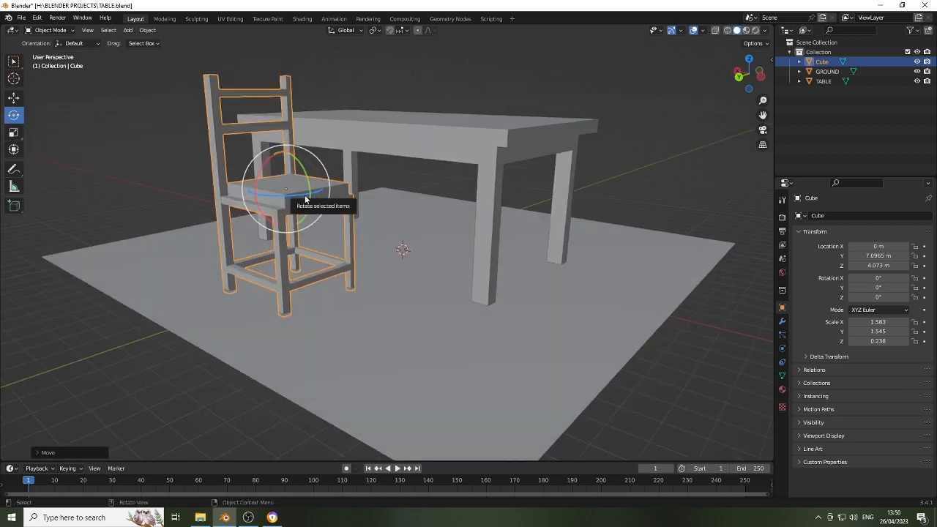
{"action": "key", "text": "r"}
{"action": "key", "text": "z"}
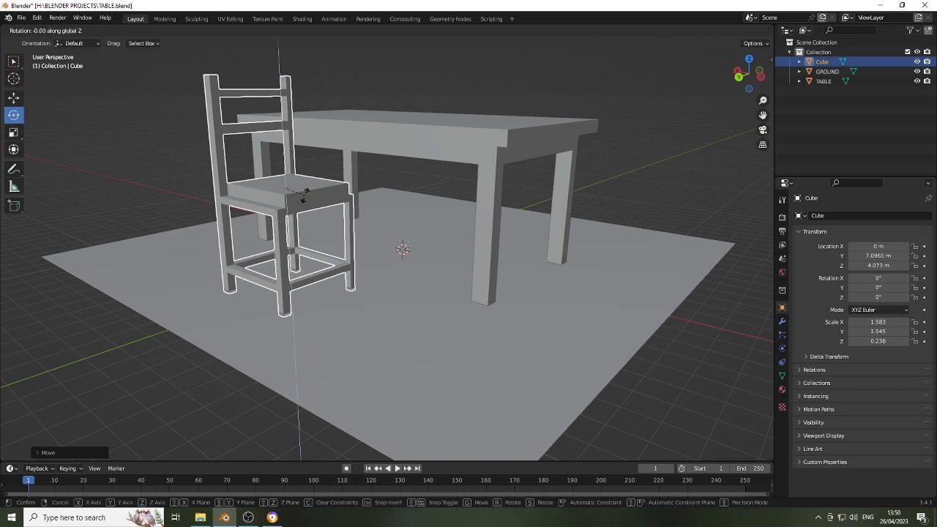
{"action": "type", "text": "90"}
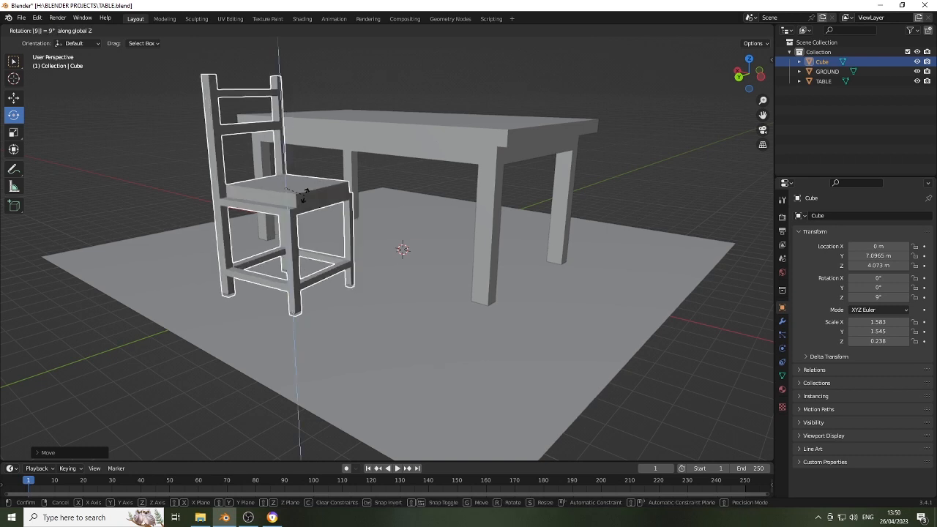
{"action": "key", "text": "Return"}
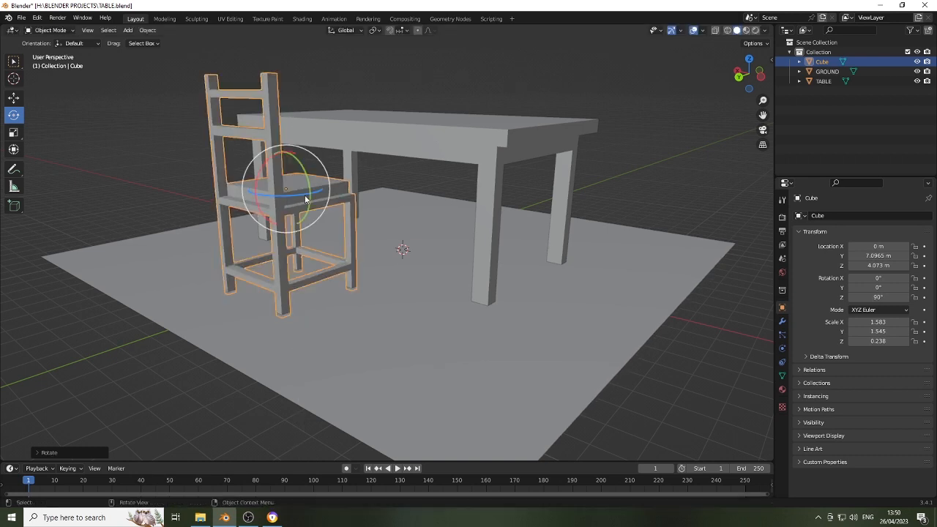
- Deselect the chair and examine its orientation and proportions beside the table from several angles
{"action": "middle_click_drag", "start_coordinate": [394, 199], "coordinate": [292, 145]}
{"action": "middle_click_drag", "start_coordinate": [402, 120], "coordinate": [444, 111]}
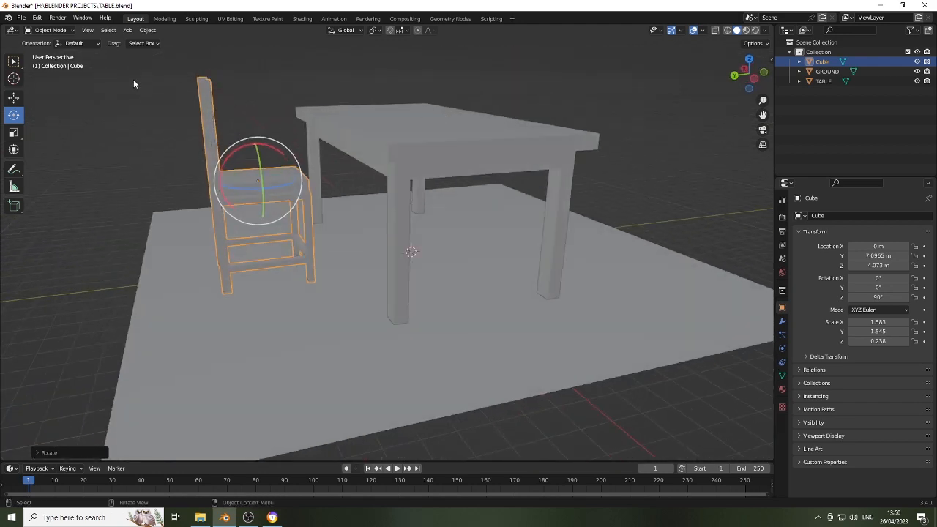
{"action": "middle_click_drag", "start_coordinate": [417, 230], "coordinate": [331, 323]}
{"action": "middle_click_drag", "start_coordinate": [385, 285], "coordinate": [559, 195]}
{"action": "left_click", "coordinate": [619, 326]}
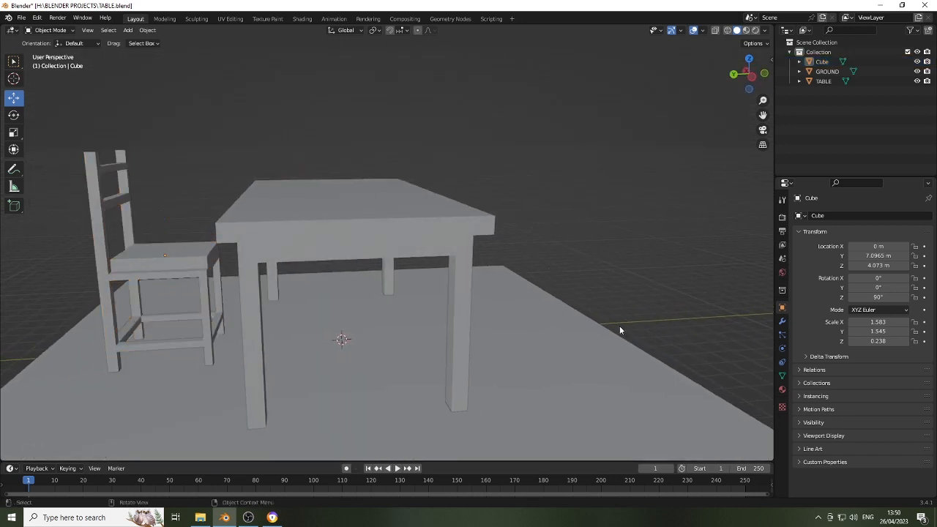
{"action": "middle_click_drag", "start_coordinate": [449, 256], "coordinate": [425, 261]}
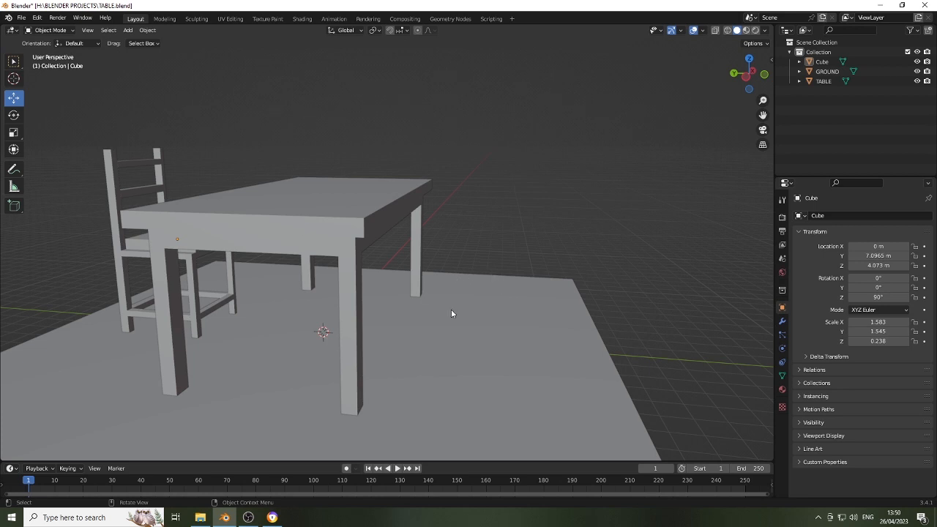
{"action": "middle_click_drag", "start_coordinate": [435, 306], "coordinate": [509, 308]}
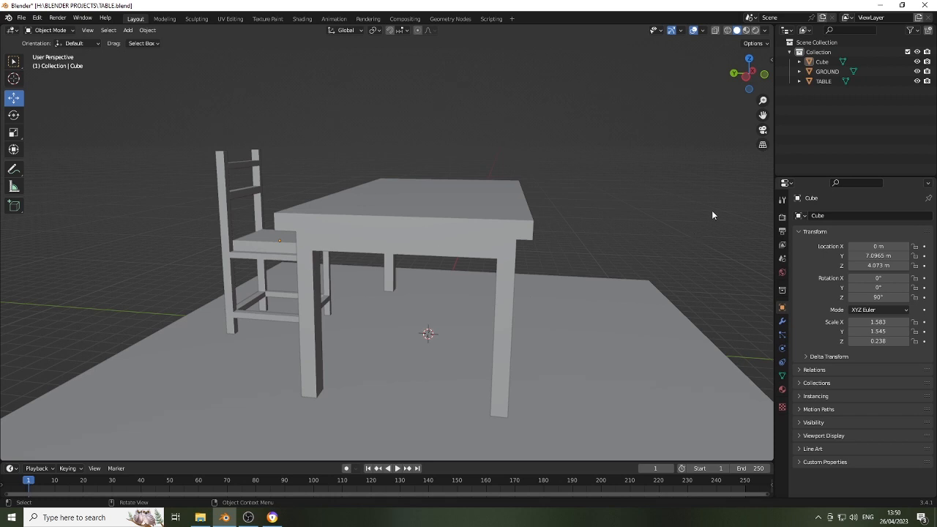